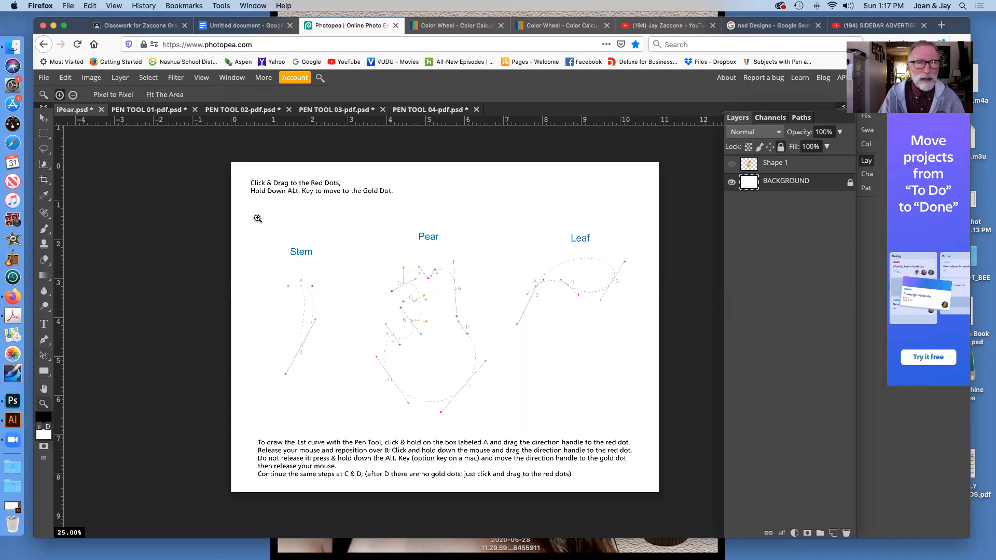
Step: Examine the pear template's lettered anchor boxes, its red and gold handle dots, and the written drawing instructions above and below it
left_click(293, 232)
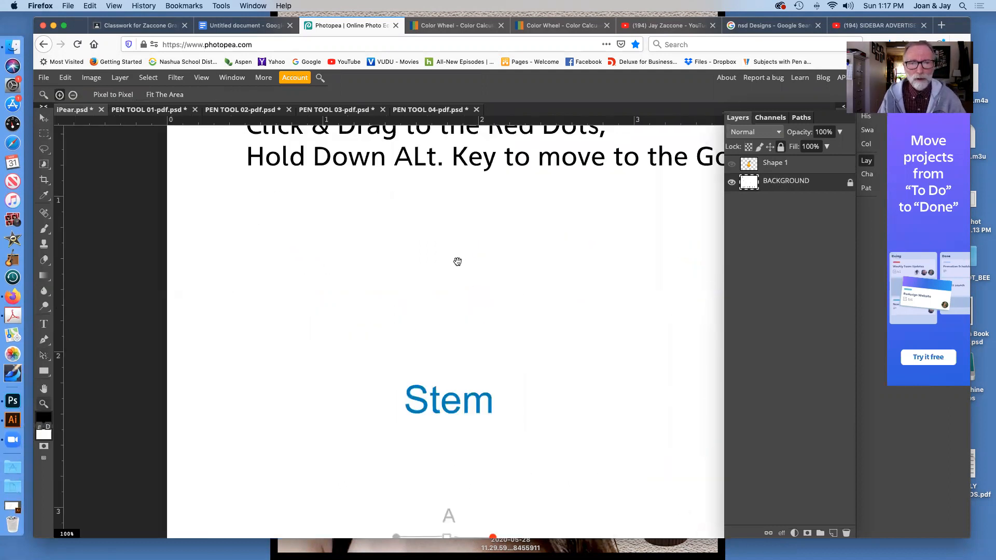
scroll(458, 263, "up", 5)
scroll(457, 263, "right", 5)
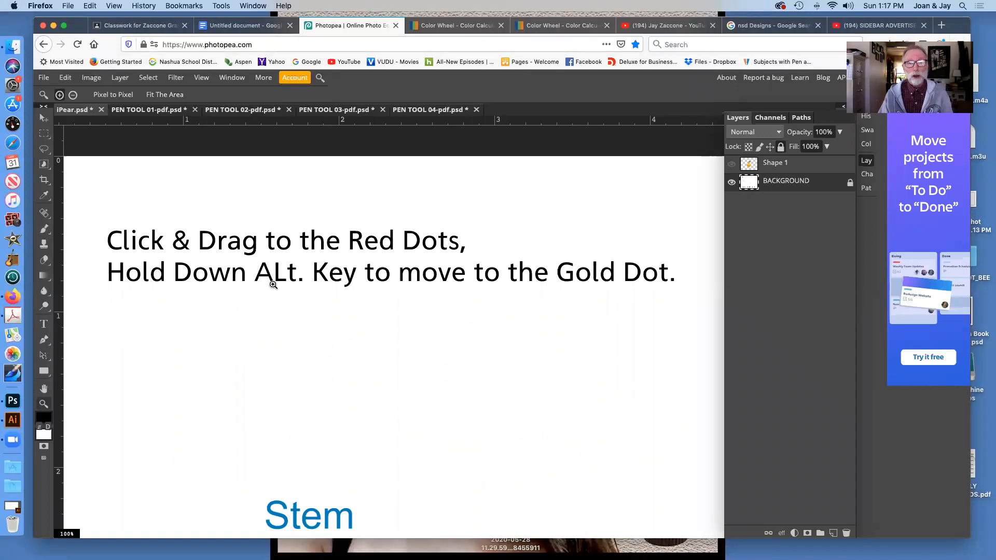
left_click_drag(636, 396, 476, 274)
left_click_drag(608, 418, 392, 155)
left_click_drag(453, 425, 515, 297)
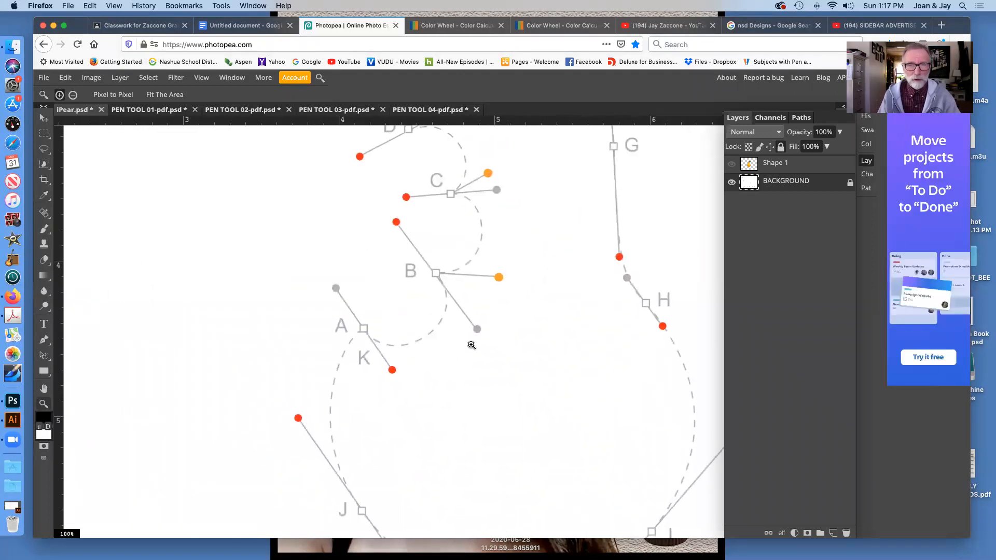
left_click(43, 118)
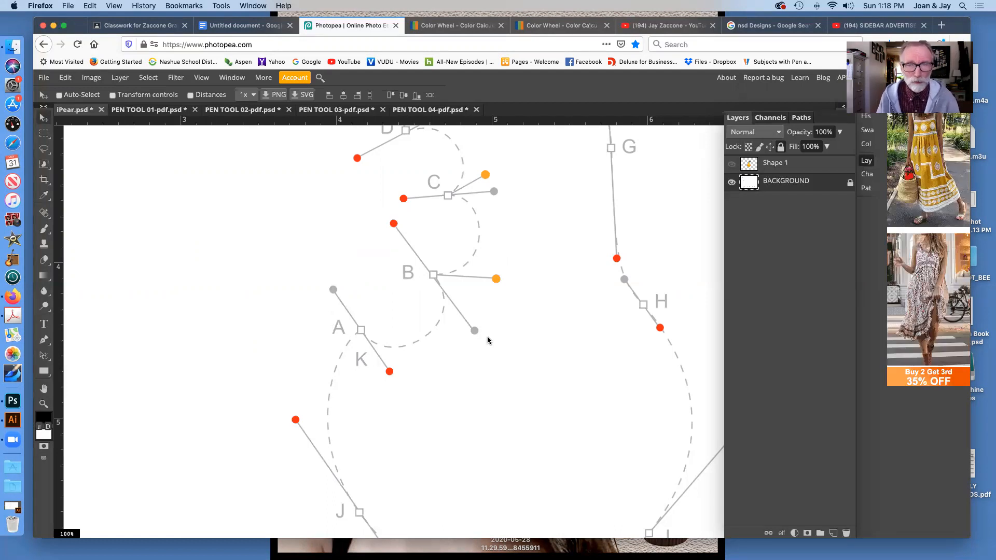
key("super+minus")
left_click_drag(529, 362, 438, 357)
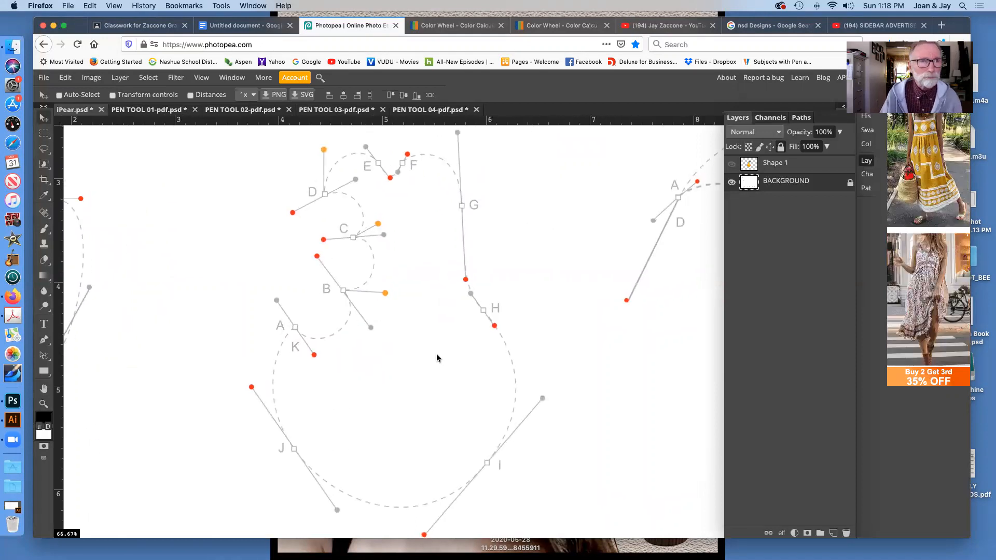
left_click_drag(415, 361, 435, 177)
left_click_drag(407, 410, 584, 318)
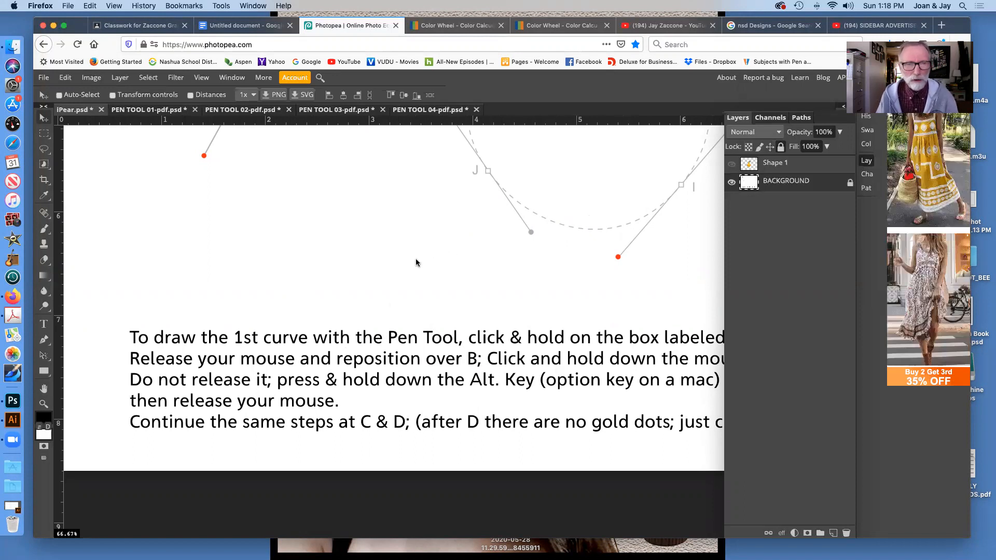
left_click_drag(400, 250, 322, 366)
left_click_drag(549, 161, 429, 288)
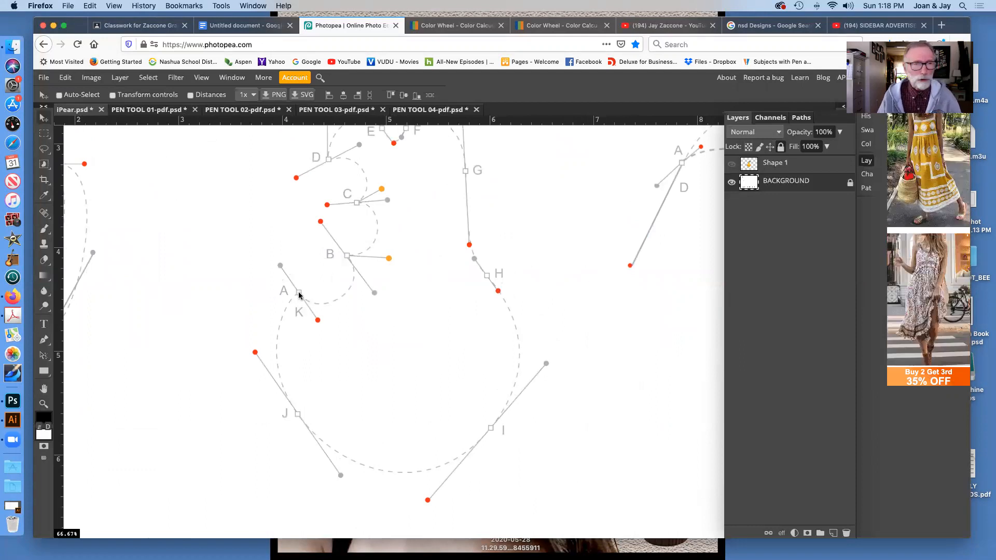
Step: Set up the Pen tool in Shape mode with no fill and a black 4.4 pt stroke
right_click(46, 342)
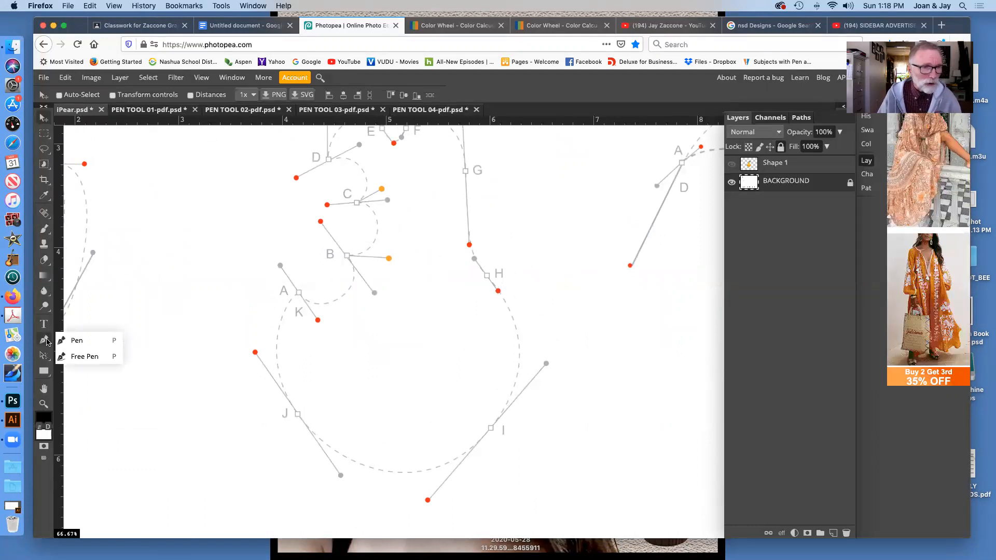
left_click(98, 342)
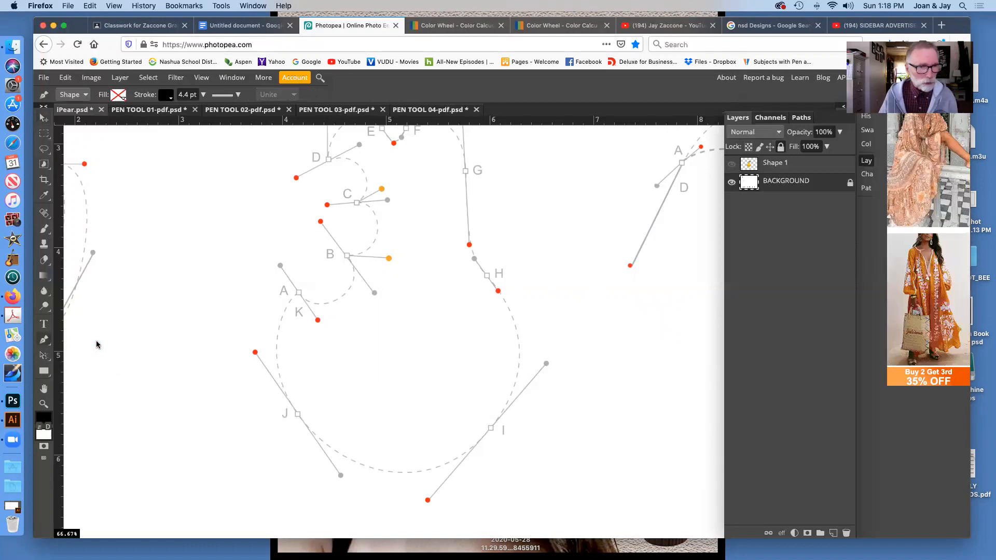
left_click(74, 96)
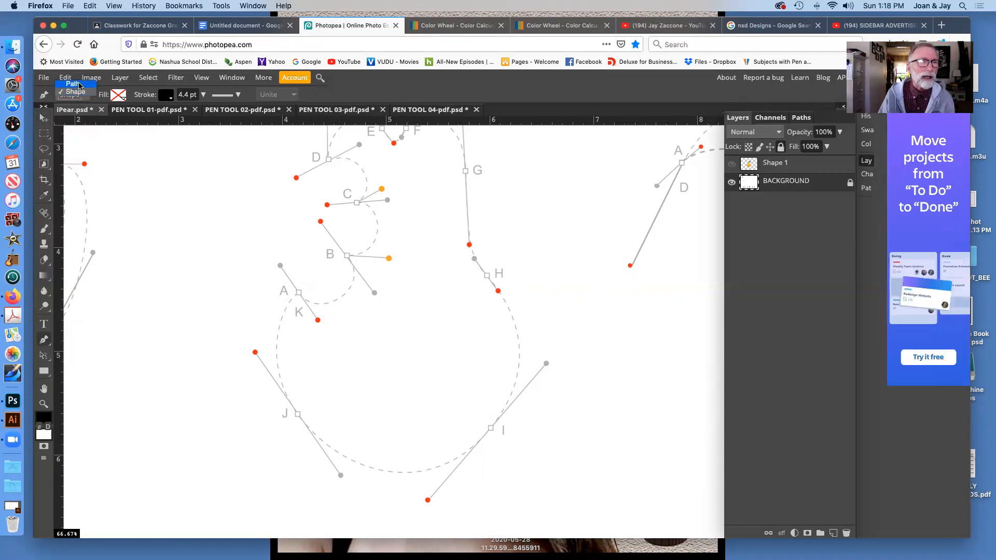
left_click(80, 93)
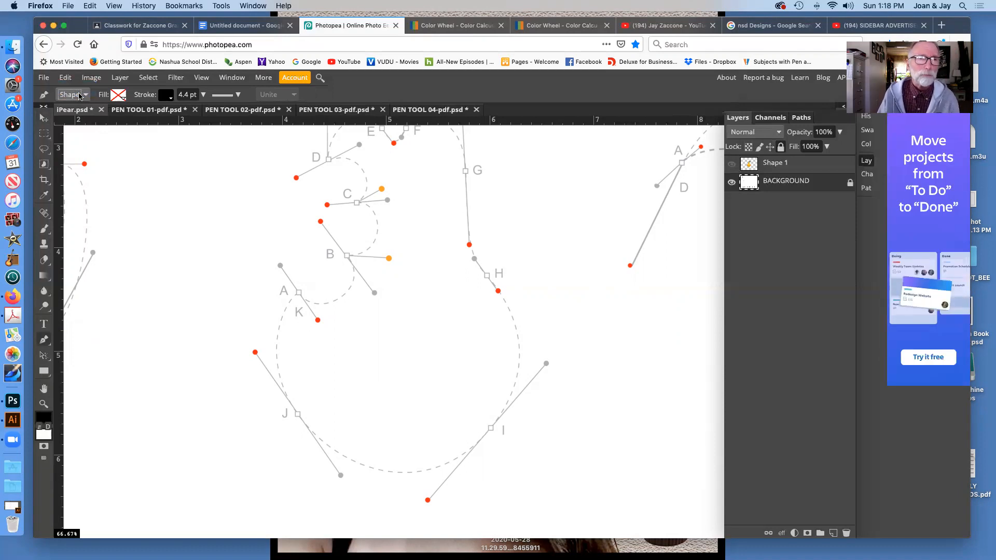
left_click(123, 98)
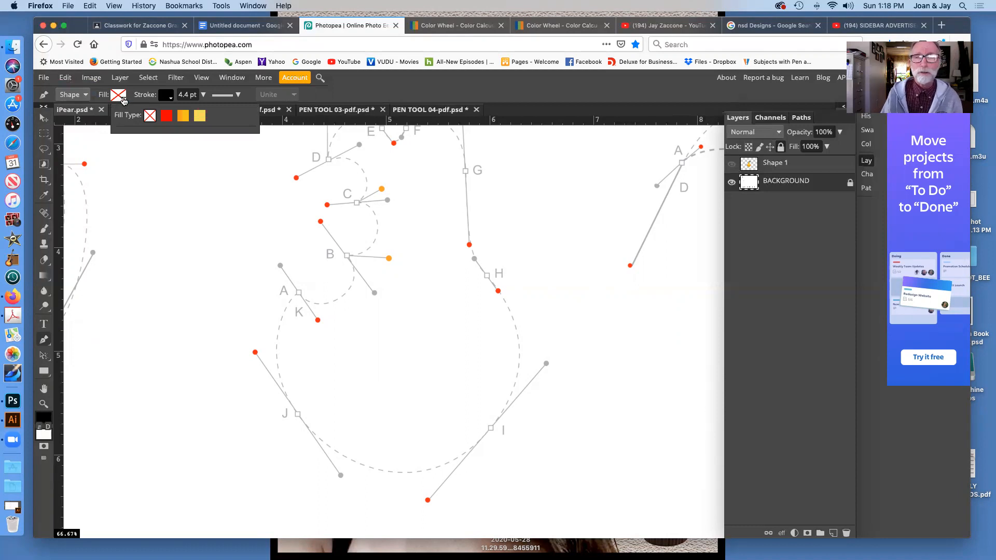
left_click(151, 99)
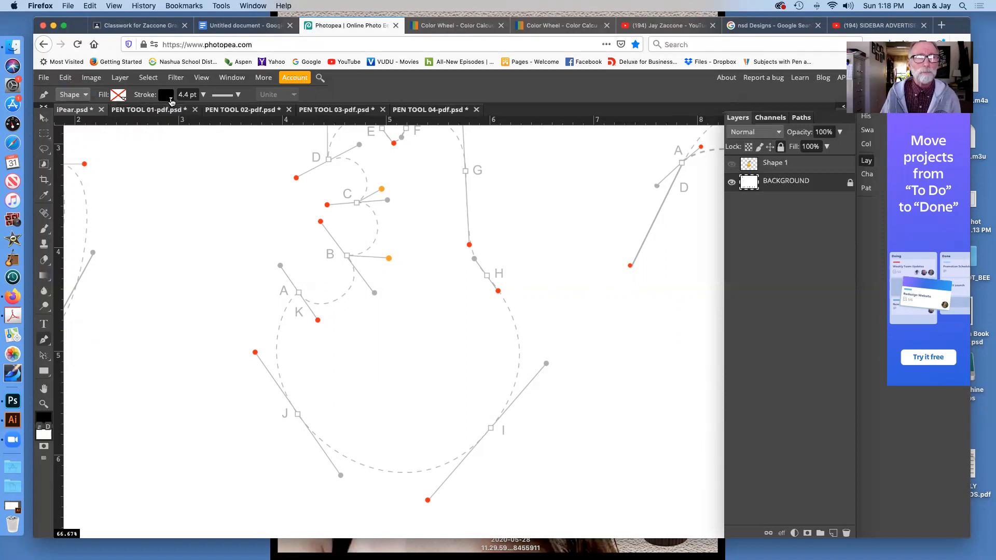
left_click(170, 98)
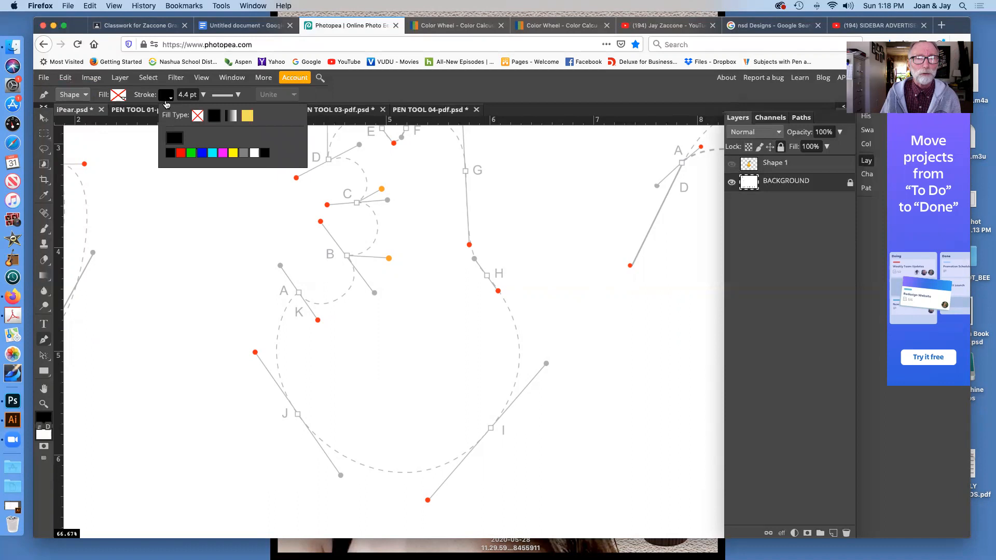
left_click(188, 94)
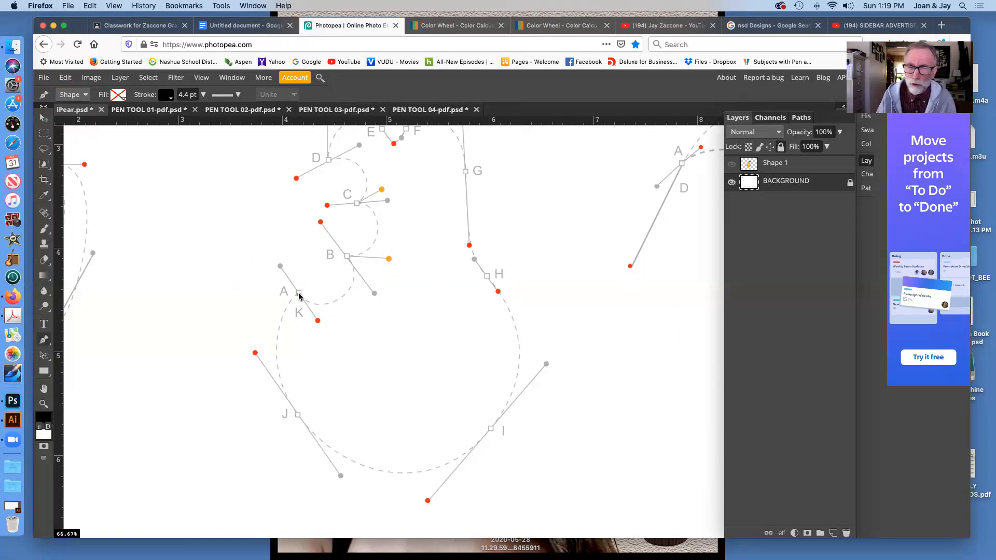
Step: Start the pear outline at A with its handle on the red dot, and curve it to B, redirecting B's handle from red to gold dot
left_click_drag(299, 296, 318, 325)
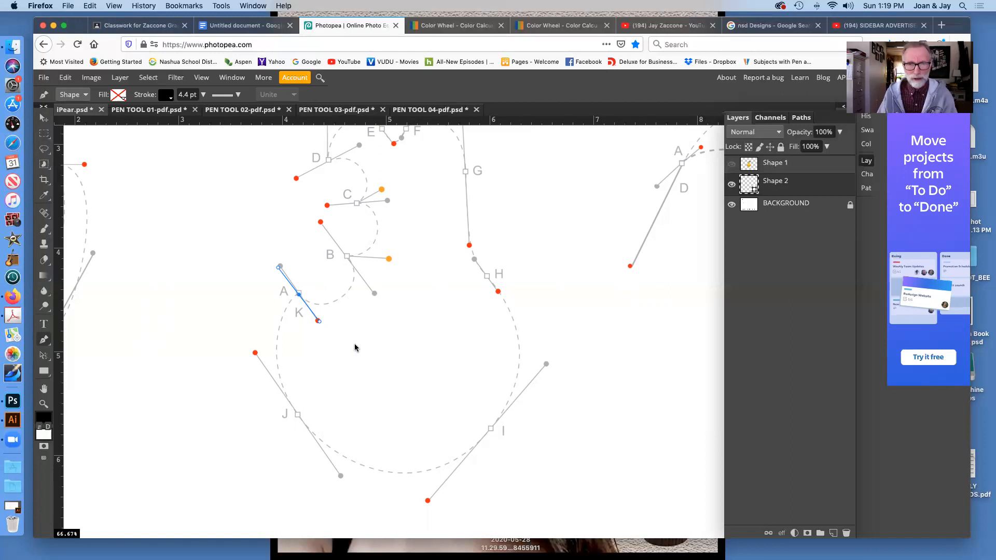
key("super+z")
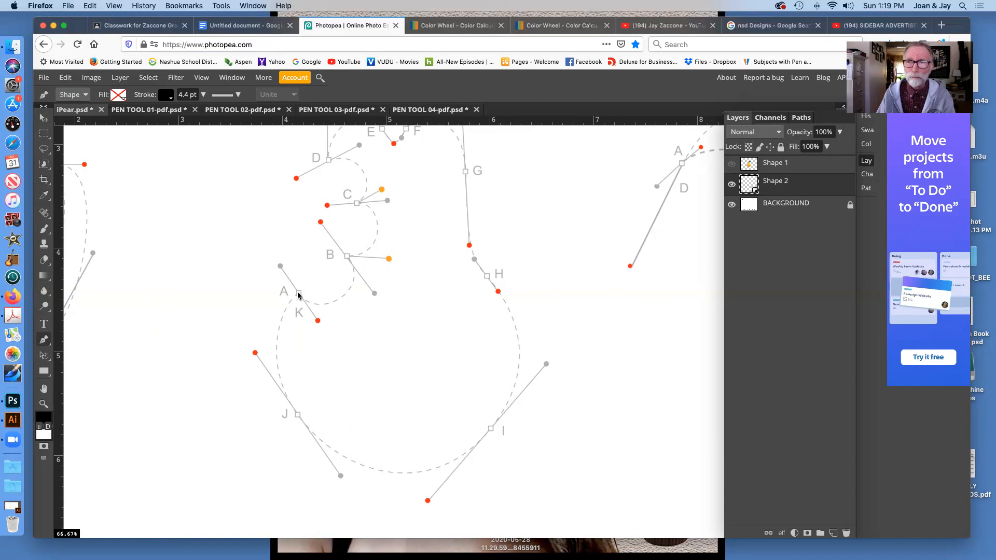
left_click_drag(298, 294, 318, 323)
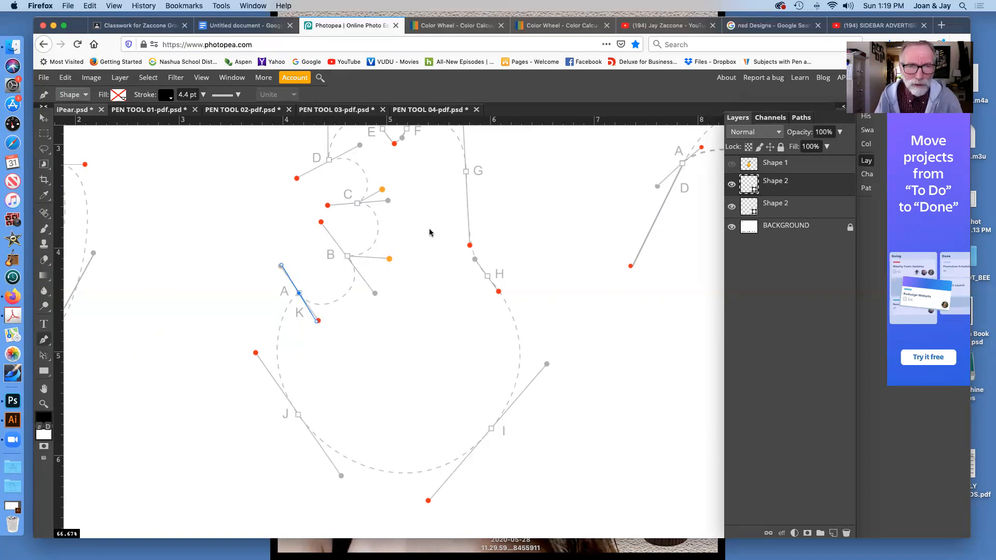
left_click_drag(346, 257, 308, 227)
left_click(334, 262)
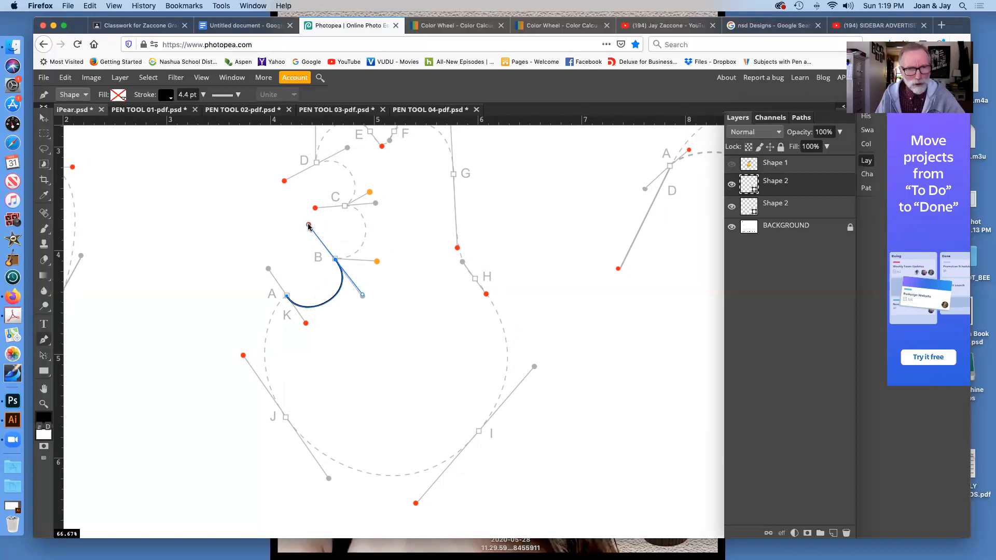
left_click_drag(308, 226, 376, 261)
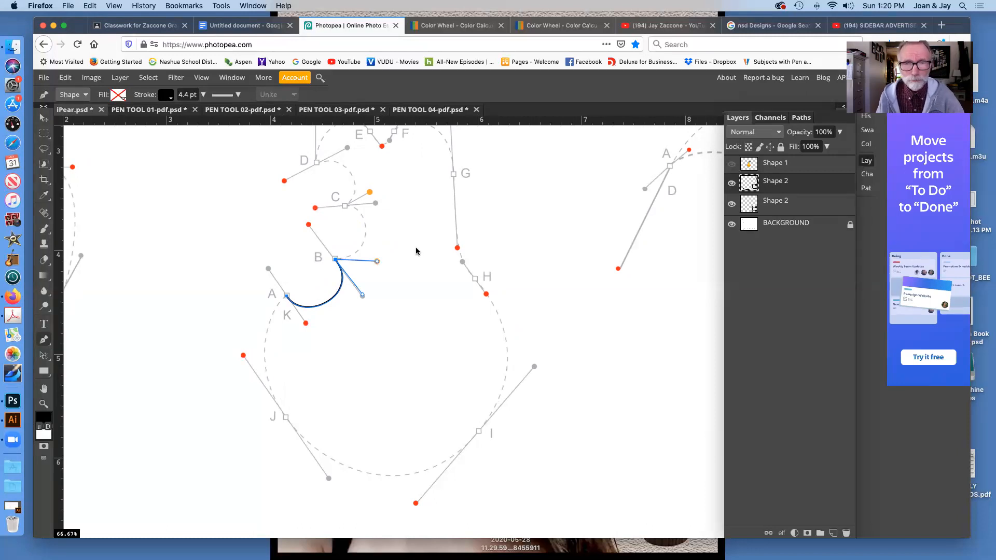
Step: Continue the bite curves through C and D, extending each handle to its red dot and redirecting it to the gold dot
left_click(345, 206)
left_click_drag(345, 206, 314, 209)
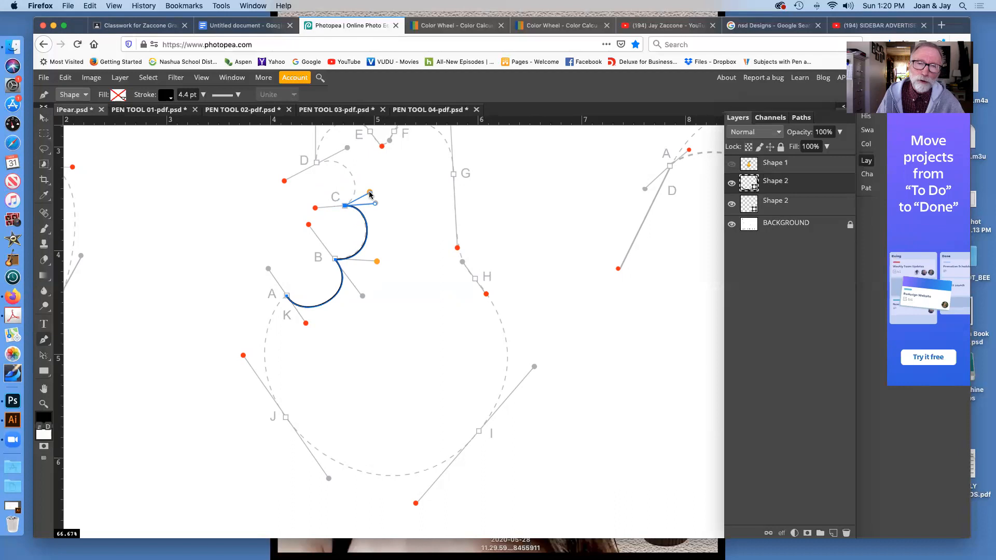
scroll(415, 199, "up", 4)
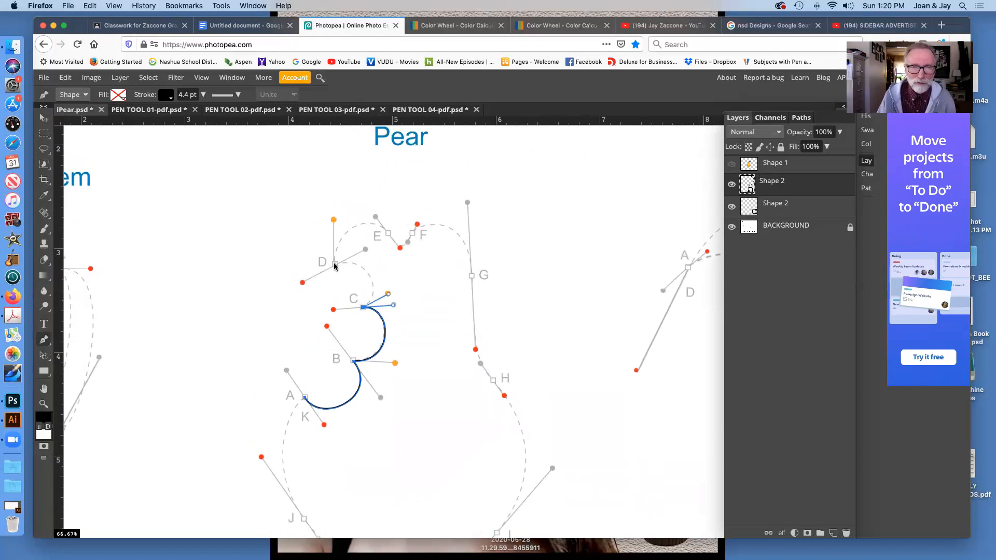
left_click_drag(334, 265, 333, 220)
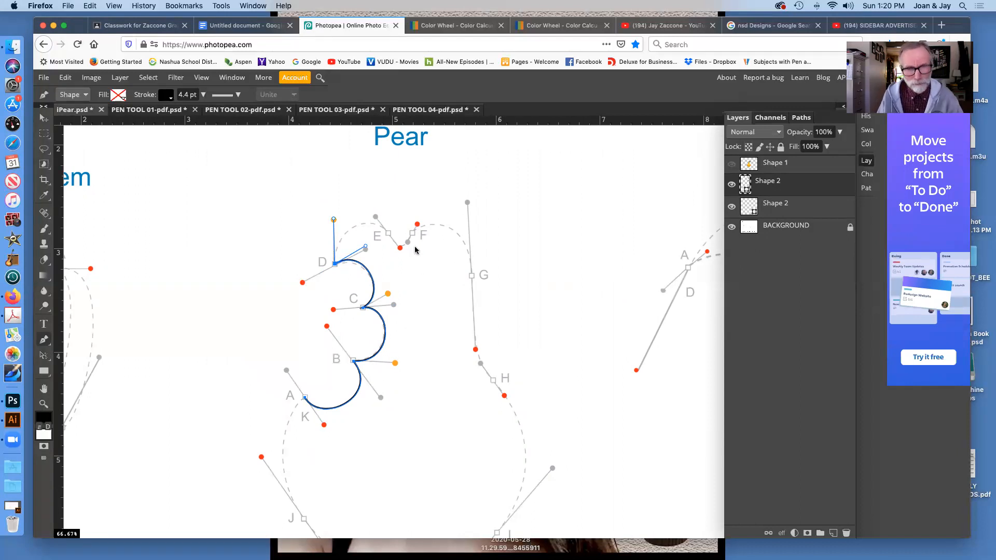
Step: Extend the pear outline over its top through E, F and G, pulling each direction handle to its red dot
left_click_drag(424, 270, 366, 243)
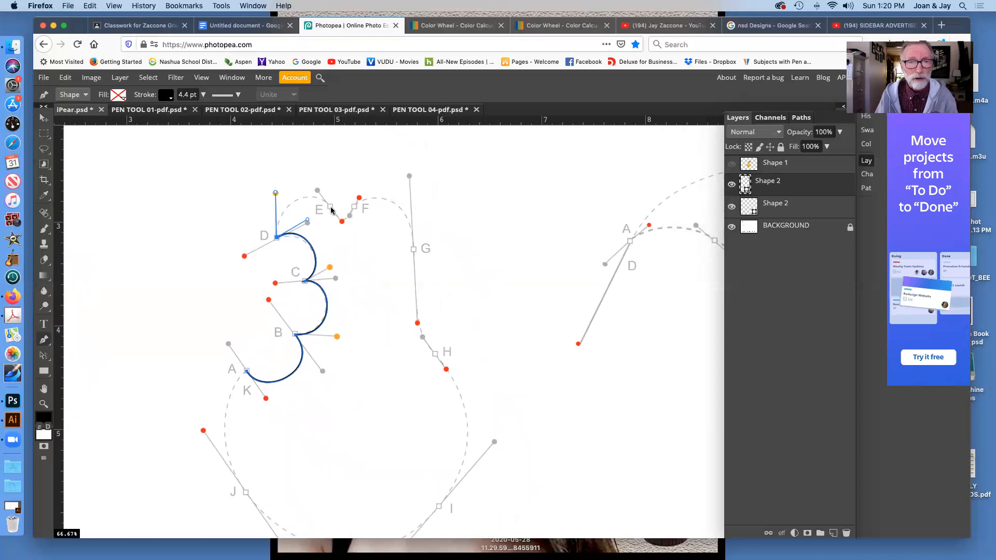
left_click_drag(330, 207, 342, 224)
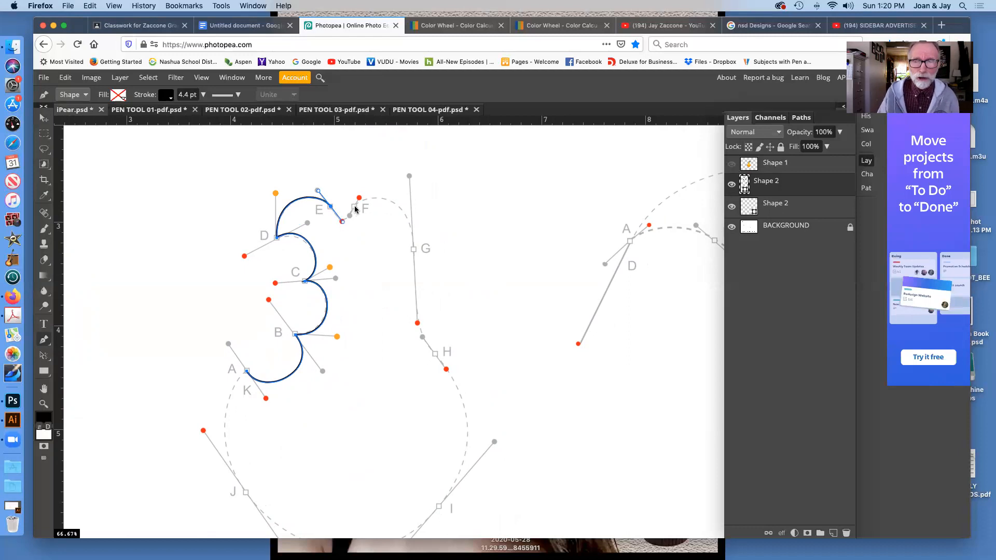
scroll(357, 209, "left", 2)
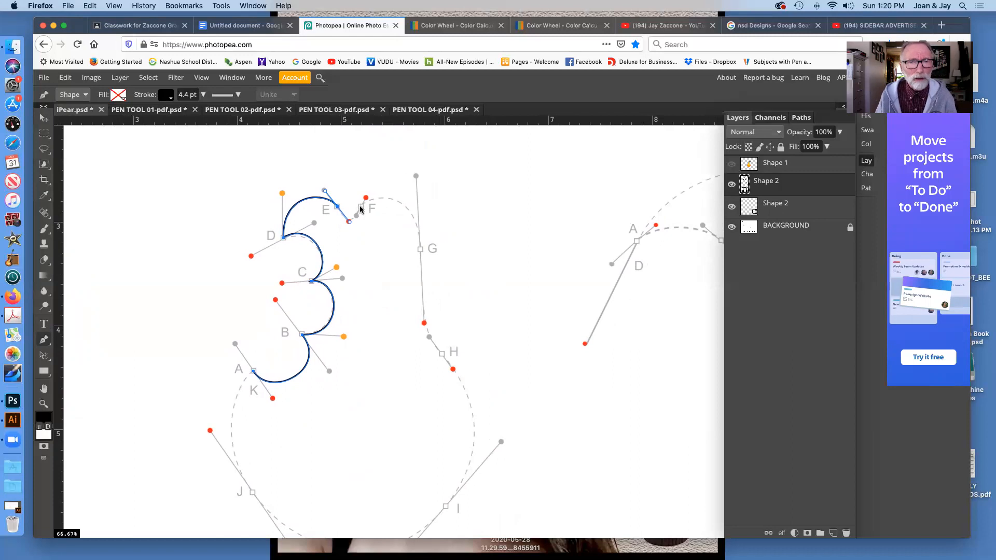
left_click(361, 209)
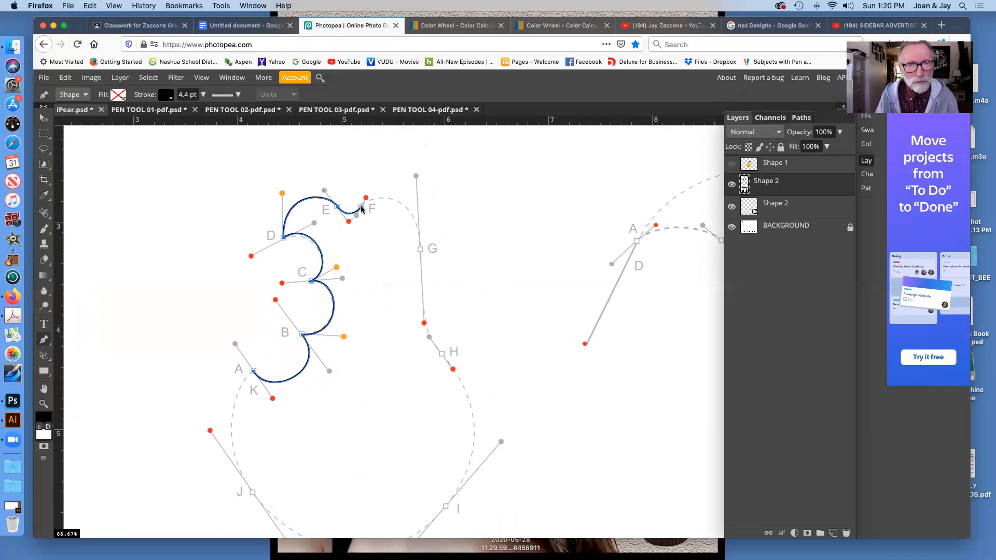
left_click_drag(361, 207, 365, 198)
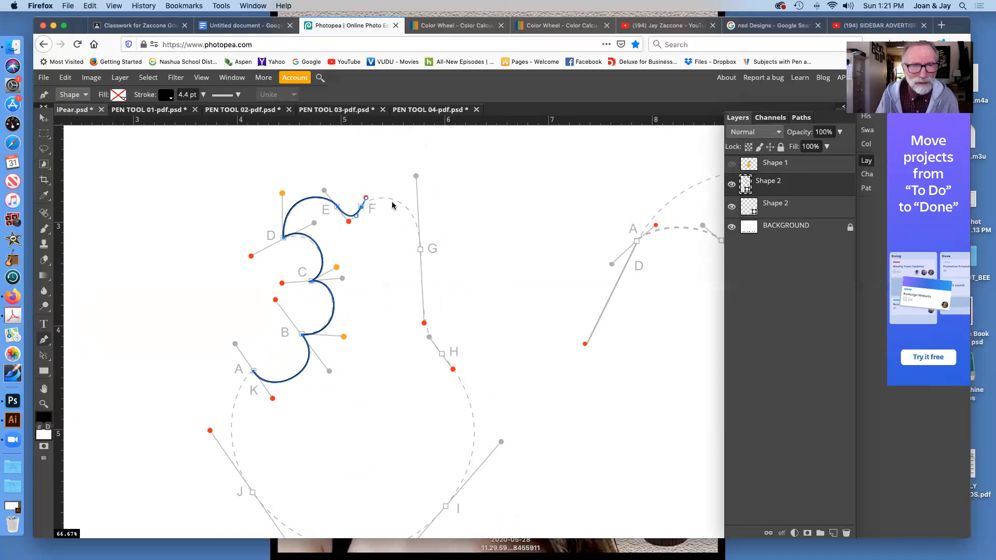
left_click(420, 250)
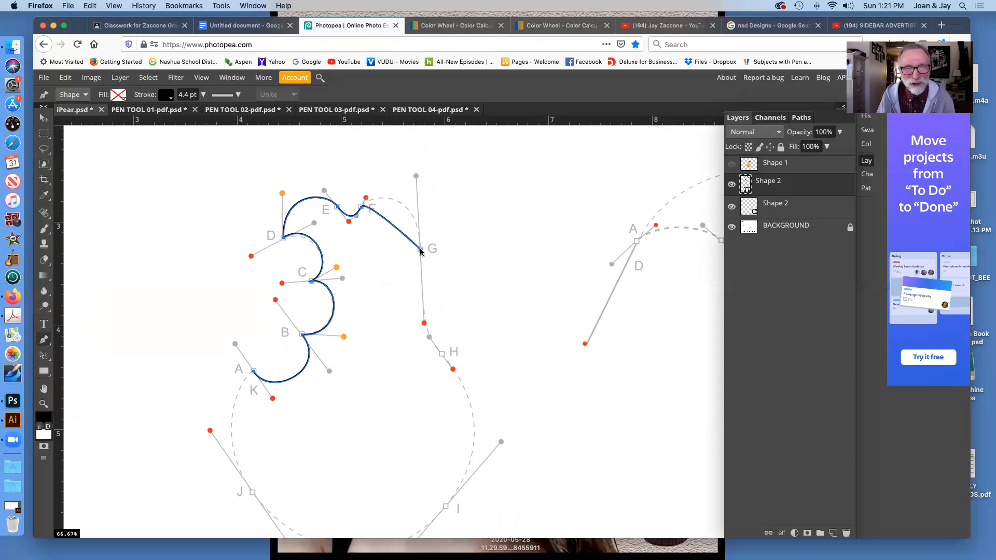
left_click_drag(420, 251, 426, 330)
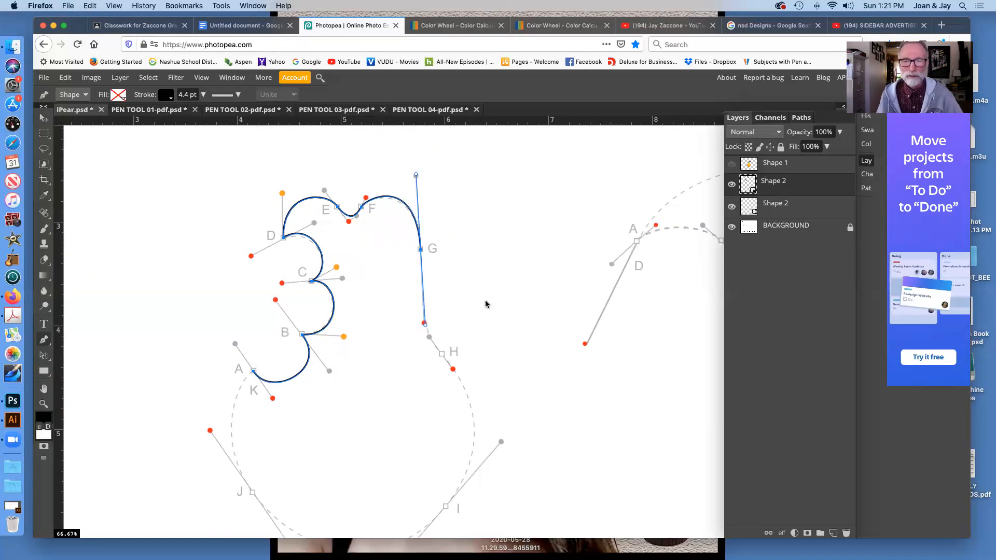
Step: Continue the outline down the pear's right side through H and I, pulling each direction handle to its red dot
left_click_drag(501, 295, 473, 231)
scroll(469, 228, "down", 2)
scroll(470, 228, "up", 3)
scroll(473, 230, "down", 2)
scroll(474, 231, "down", 2)
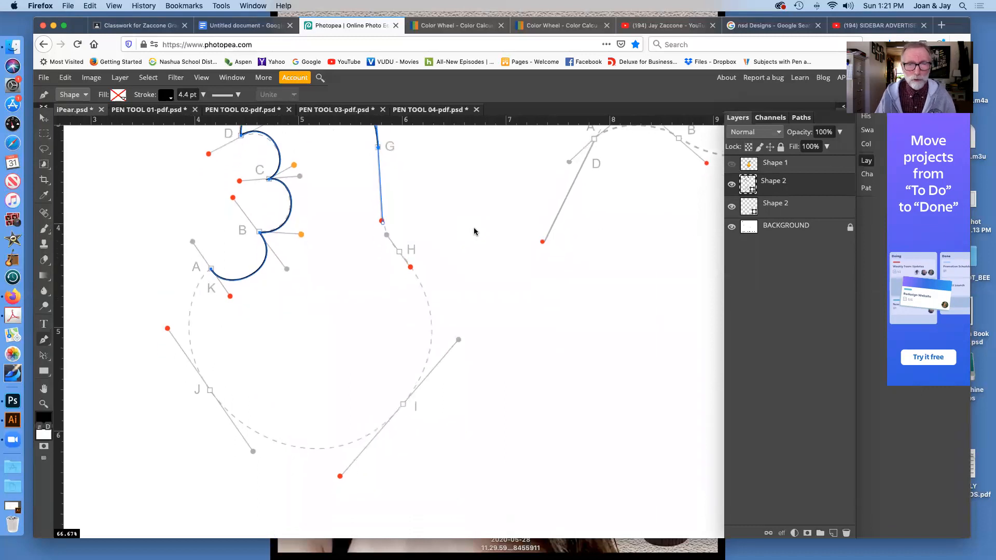
left_click(399, 253)
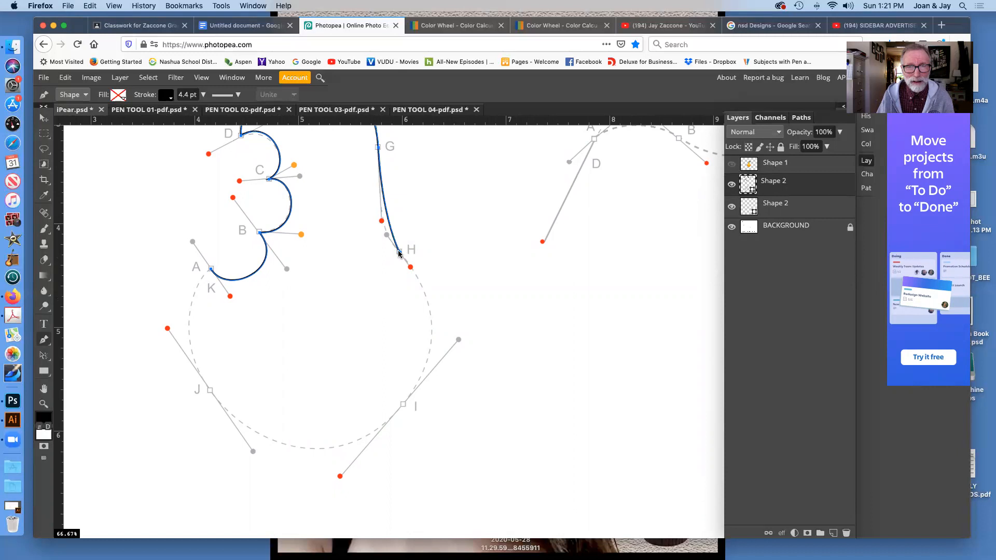
left_click_drag(399, 253, 413, 270)
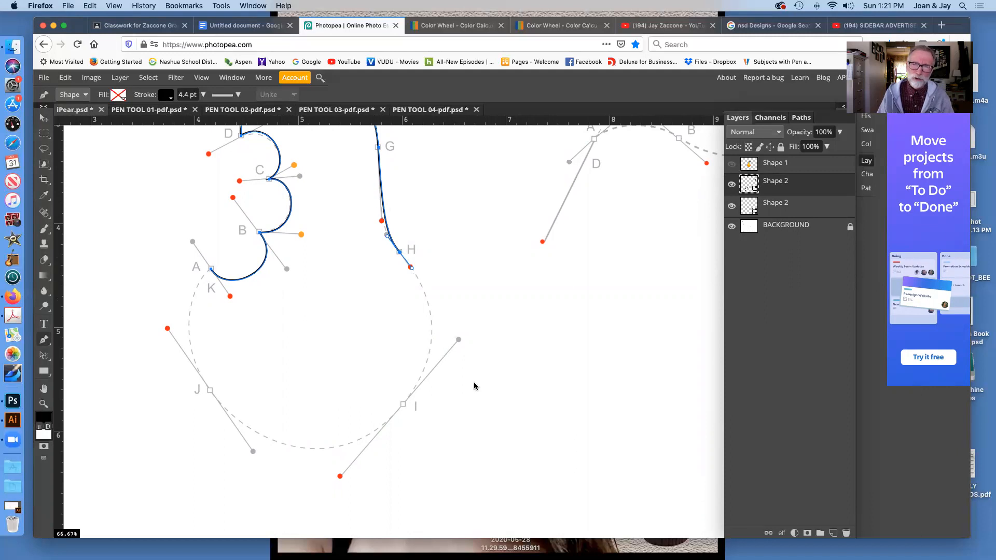
left_click_drag(460, 398, 473, 358)
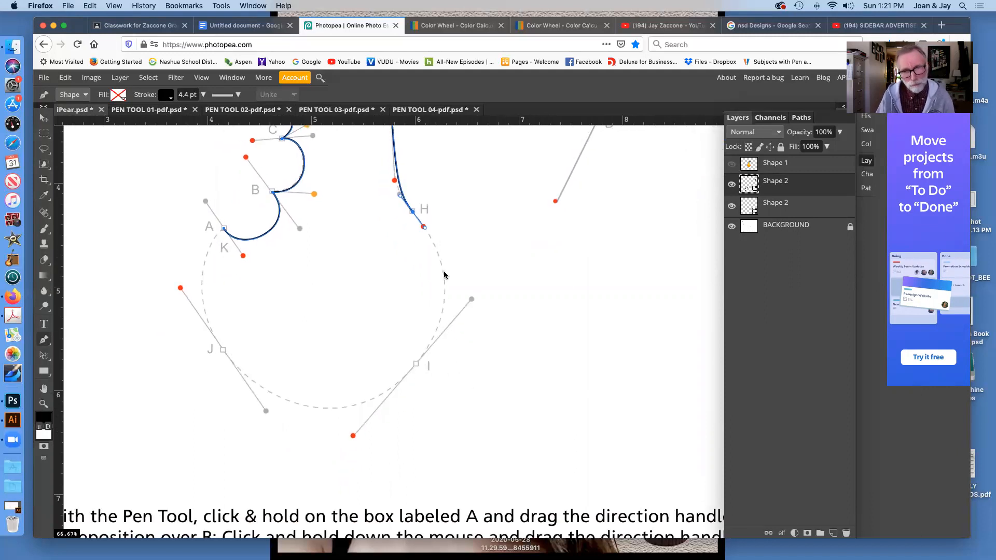
left_click_drag(416, 365, 349, 437)
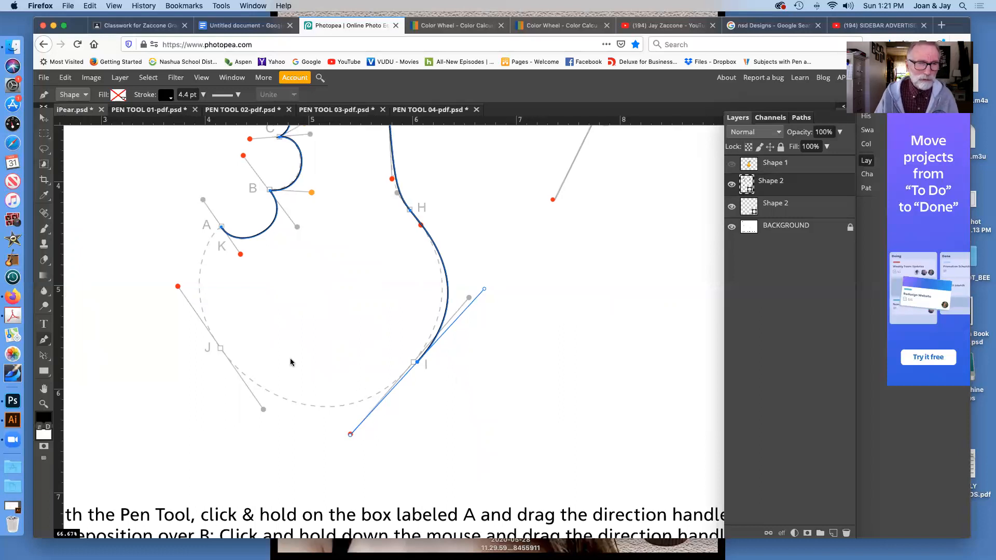
Step: Continue the pear outline through J with its handle on the red dot, and close the path at K on the starting anchor
left_click_drag(219, 351, 177, 287)
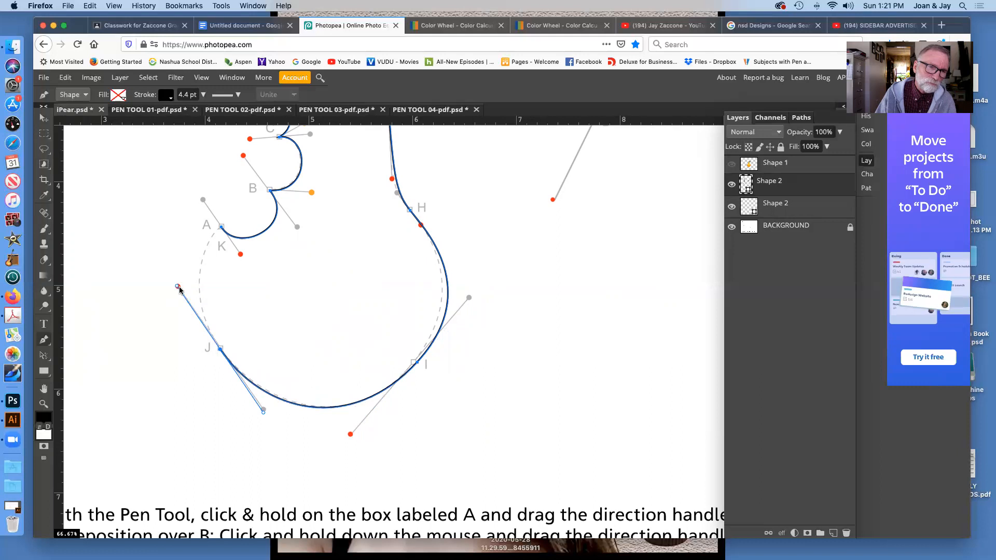
left_click_drag(288, 288, 356, 334)
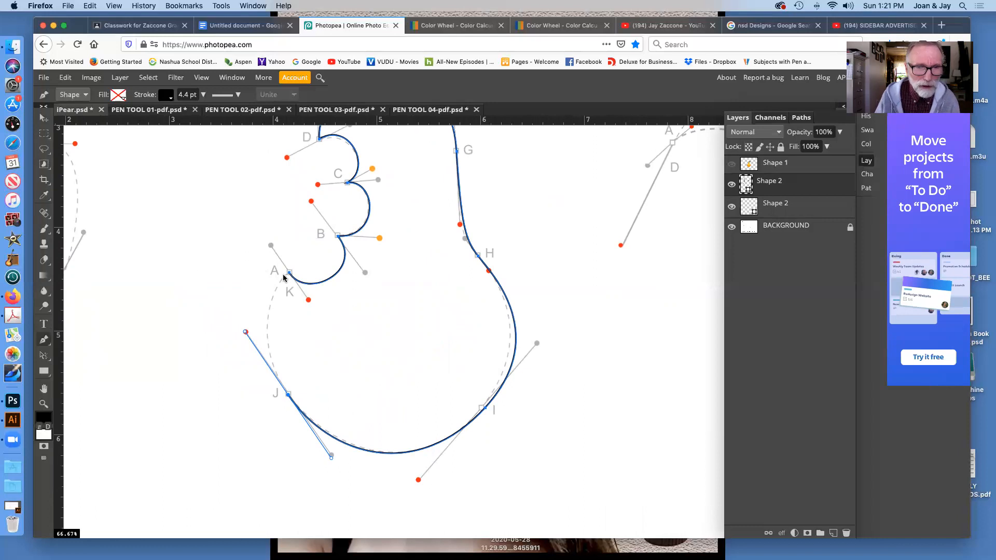
key("super+equal")
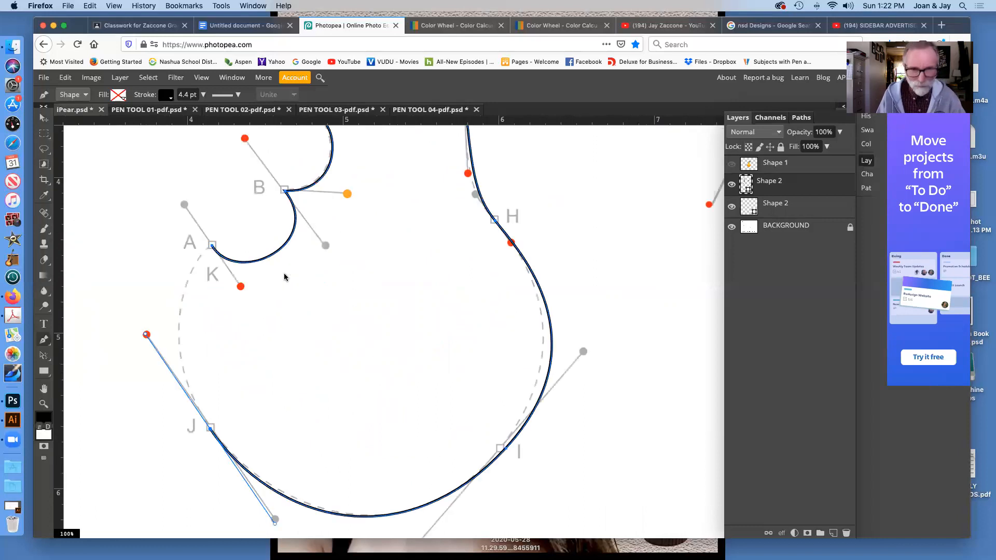
left_click_drag(285, 274, 343, 318)
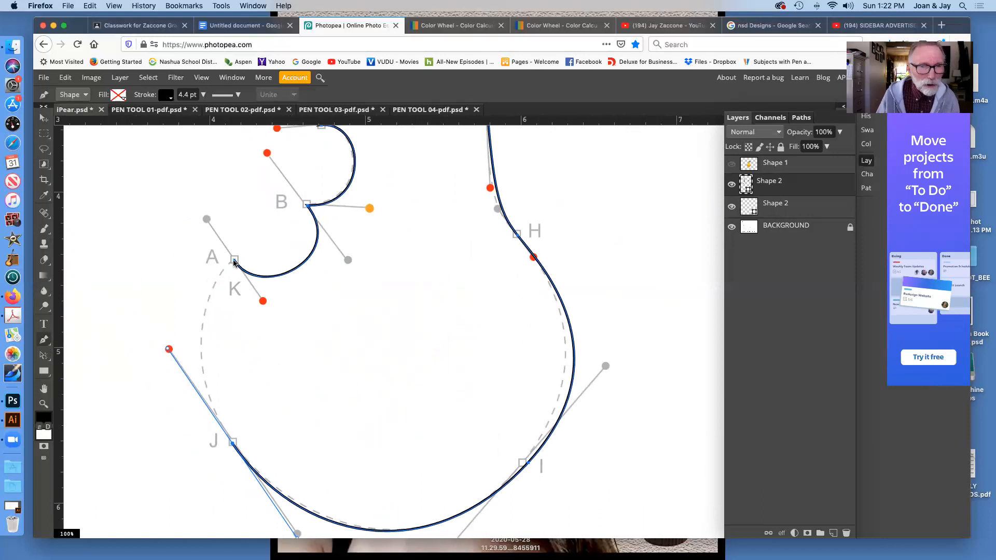
mouse_move(234, 263)
left_mouse_down()
mouse_move(247, 255)
mouse_move(244, 276)
left_mouse_up()
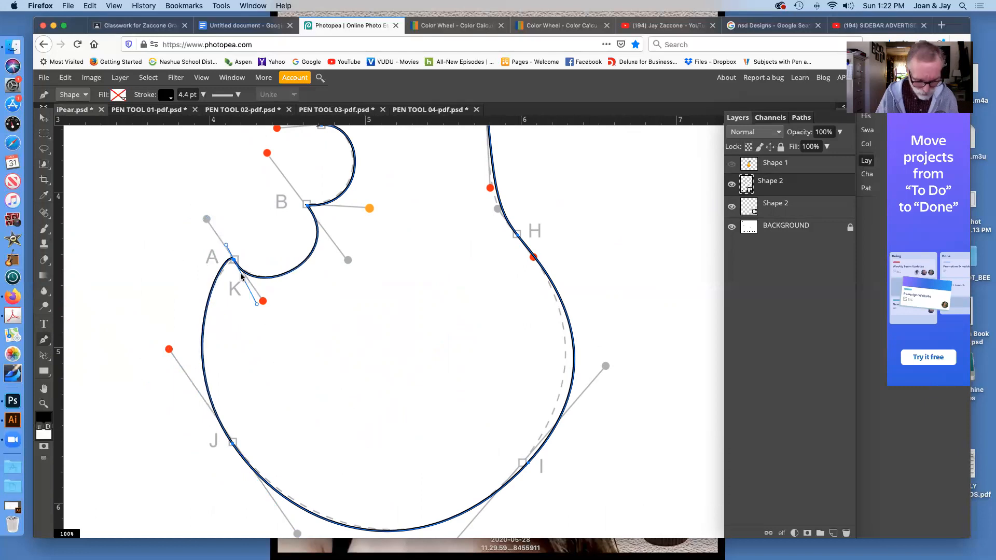
key("ctrl+z")
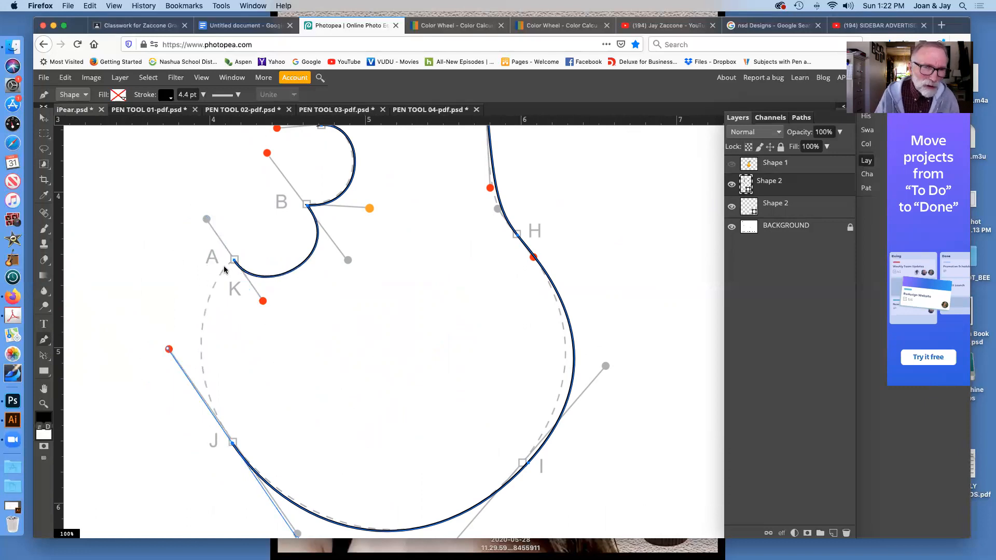
left_click_drag(227, 266, 234, 259)
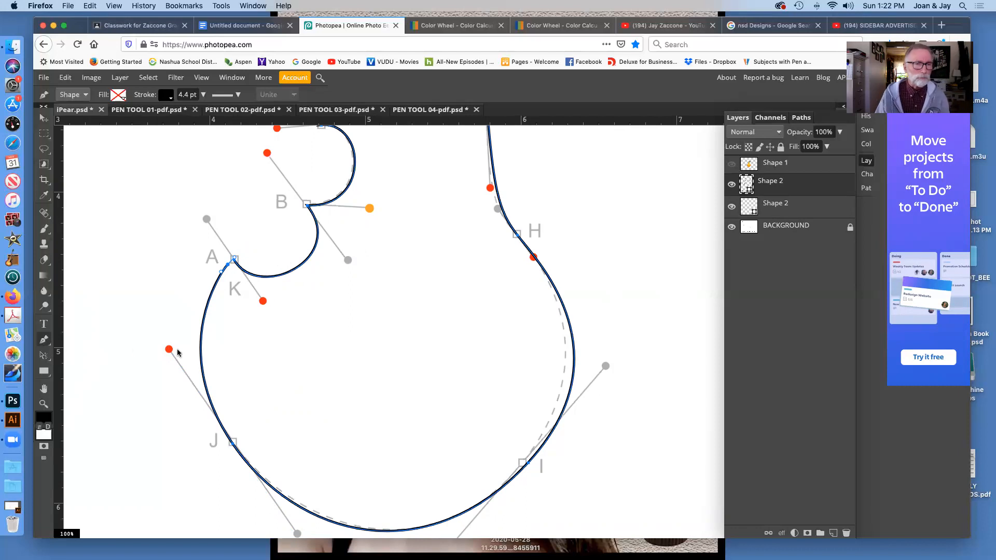
Step: Adjust the closing anchor at A/K with the Direct Select tool, keeping its handles short
right_click(45, 359)
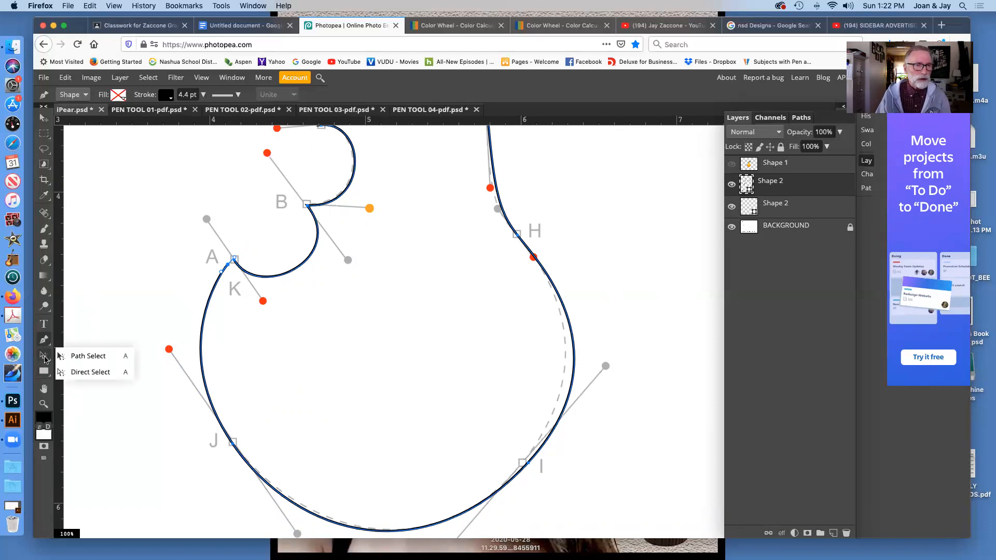
left_click(86, 373)
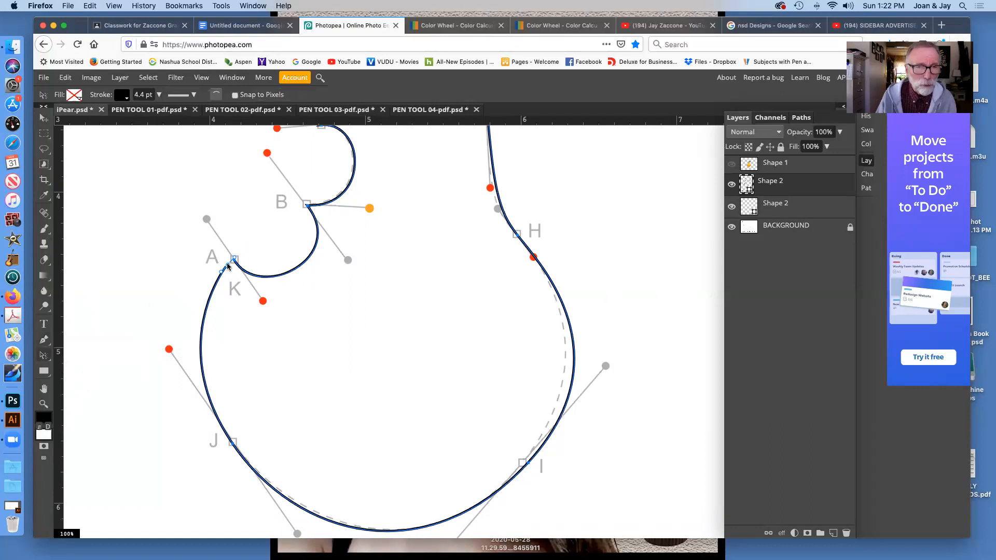
mouse_move(227, 263)
left_mouse_down()
mouse_move(229, 280)
mouse_move(234, 262)
mouse_move(218, 271)
left_mouse_up()
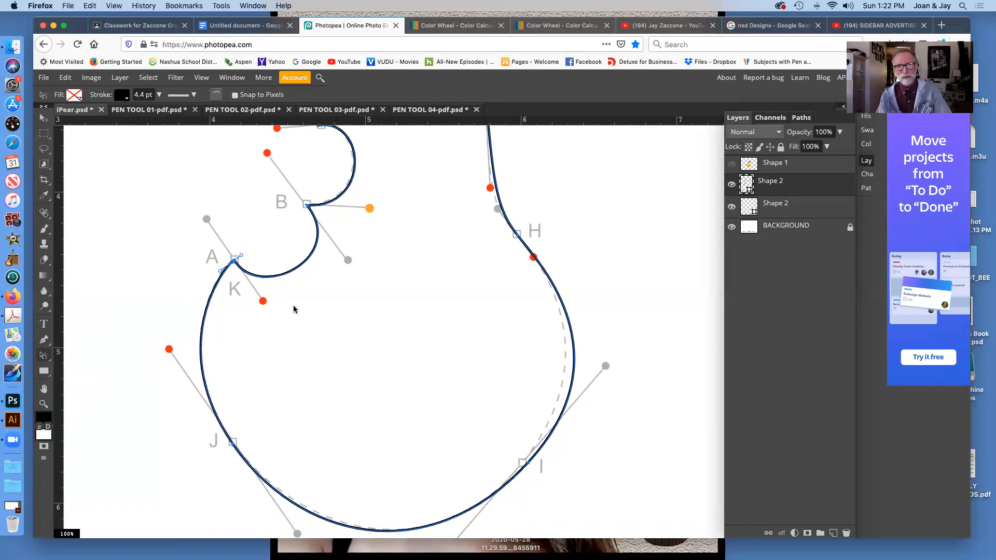
Step: Move anchor I onto its template box and align its two direction handles with the gray guide line and red dot
scroll(560, 456, "down", 3)
scroll(561, 456, "right", 3)
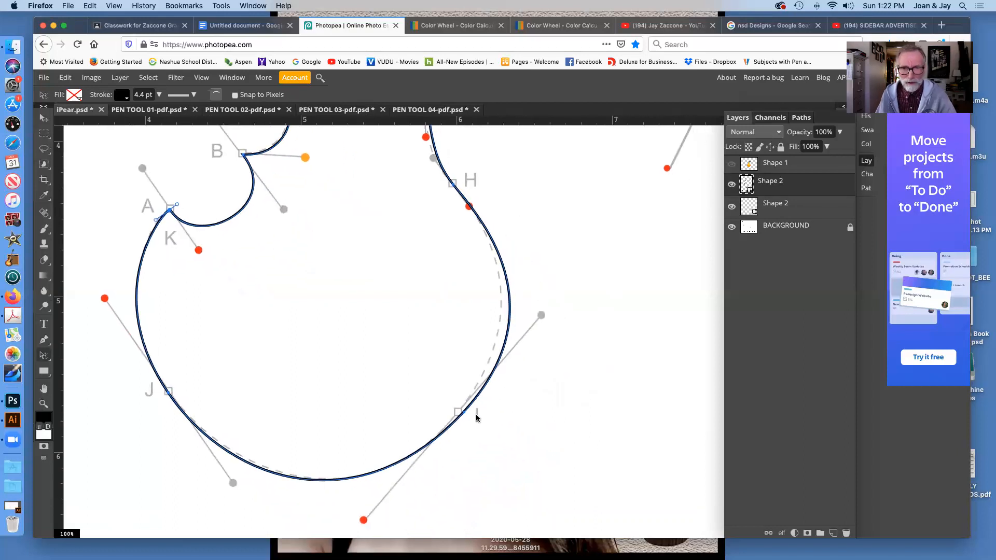
left_click_drag(464, 415, 458, 414)
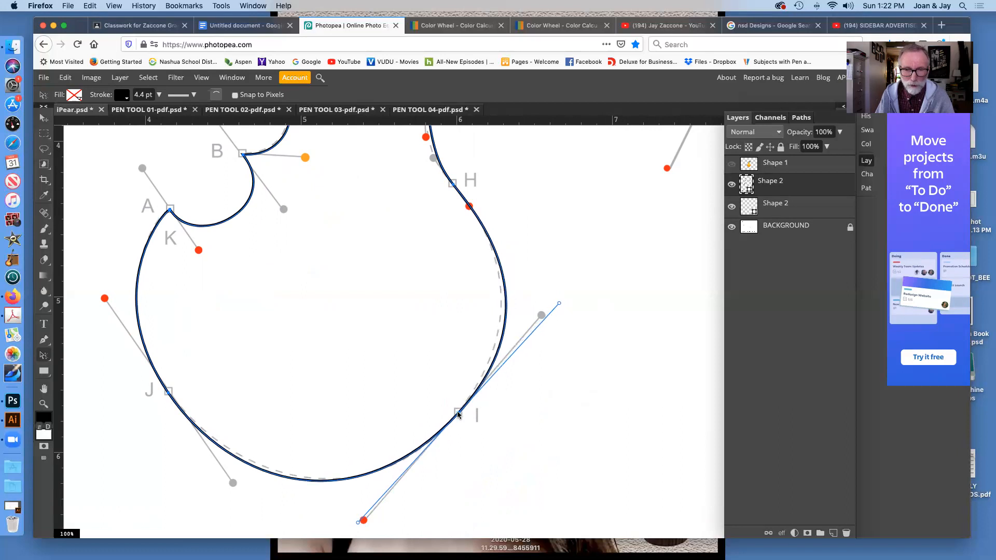
mouse_move(559, 305)
left_mouse_down()
mouse_move(536, 325)
mouse_move(543, 301)
left_mouse_up()
scroll(368, 531, "down", 1)
left_click_drag(369, 533, 366, 519)
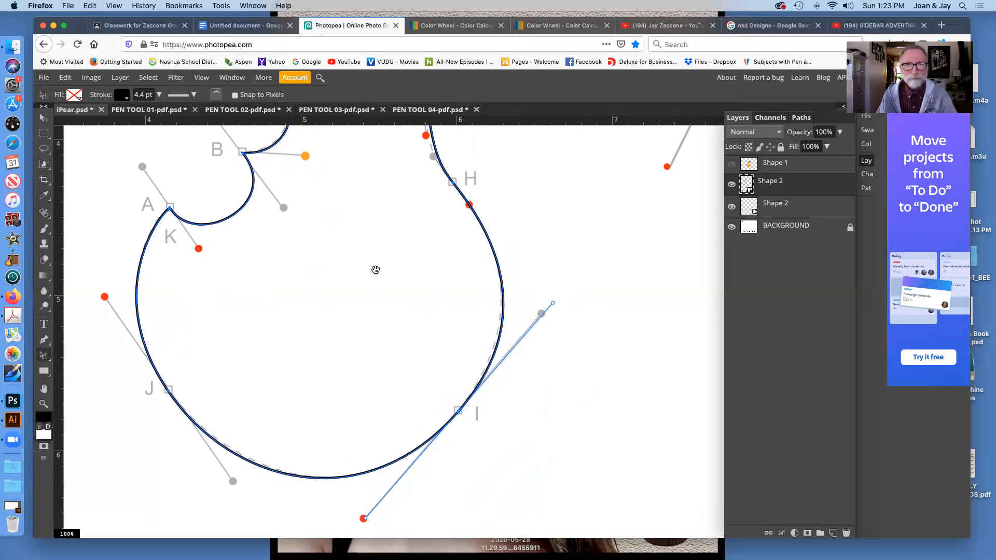
Step: Reshape the dip between E and F so the curve reaches down to the red dot
left_click_drag(375, 269, 367, 362)
left_click_drag(422, 247, 418, 368)
left_click(367, 167)
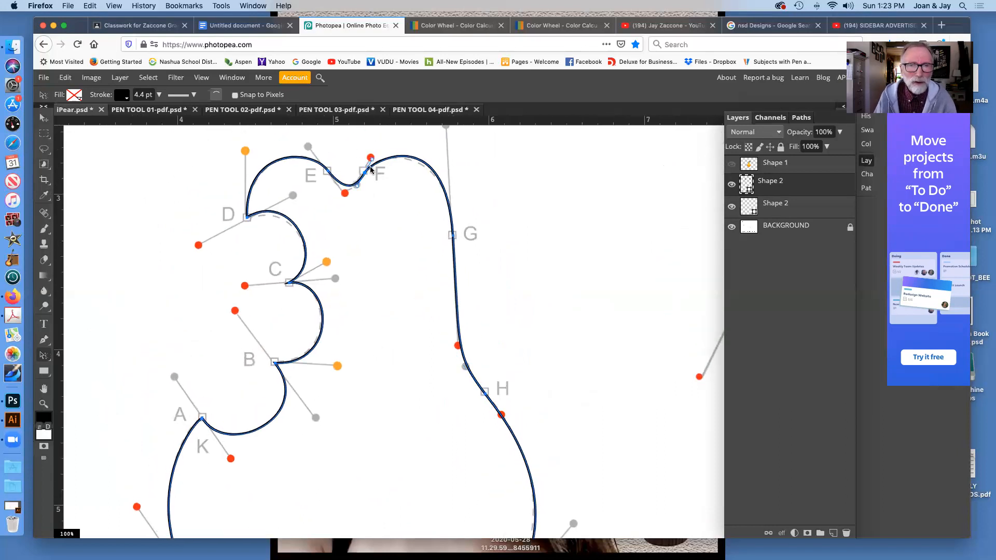
left_click_drag(364, 172, 345, 193)
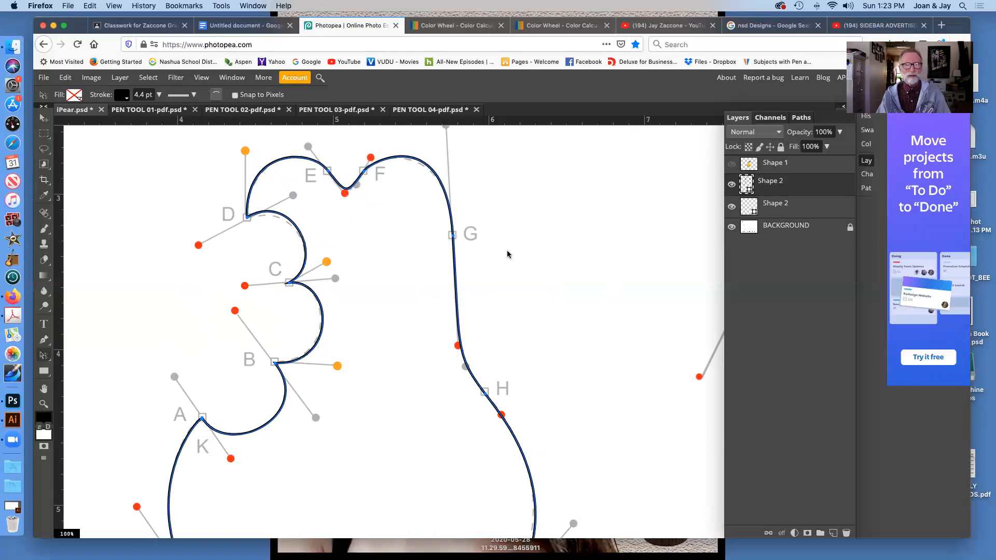
Step: Delete the lower Shape 2 layer directly above BACKGROUND, and select the remaining Shape 2 layer containing the pear
left_click_drag(415, 276, 470, 232)
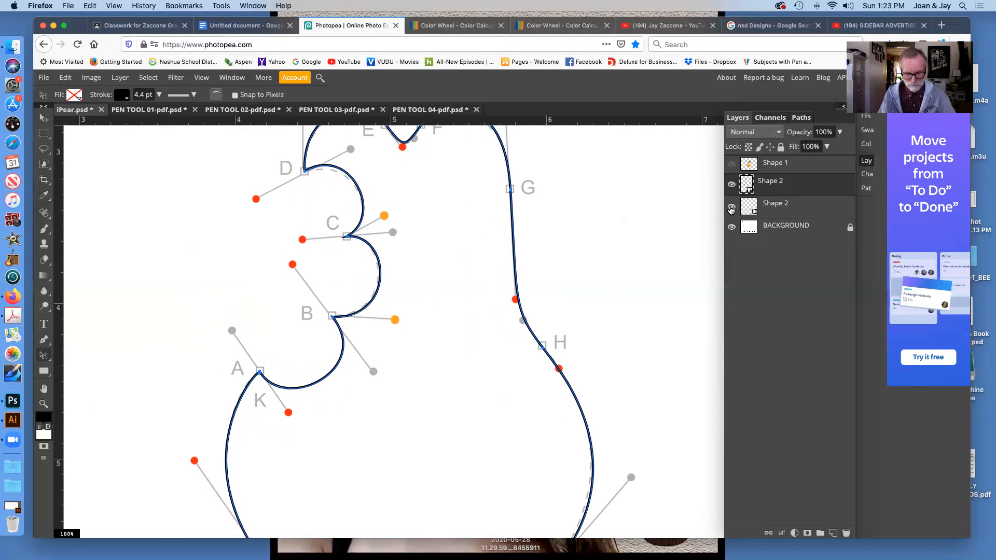
key("super+minus")
key("super+minus")
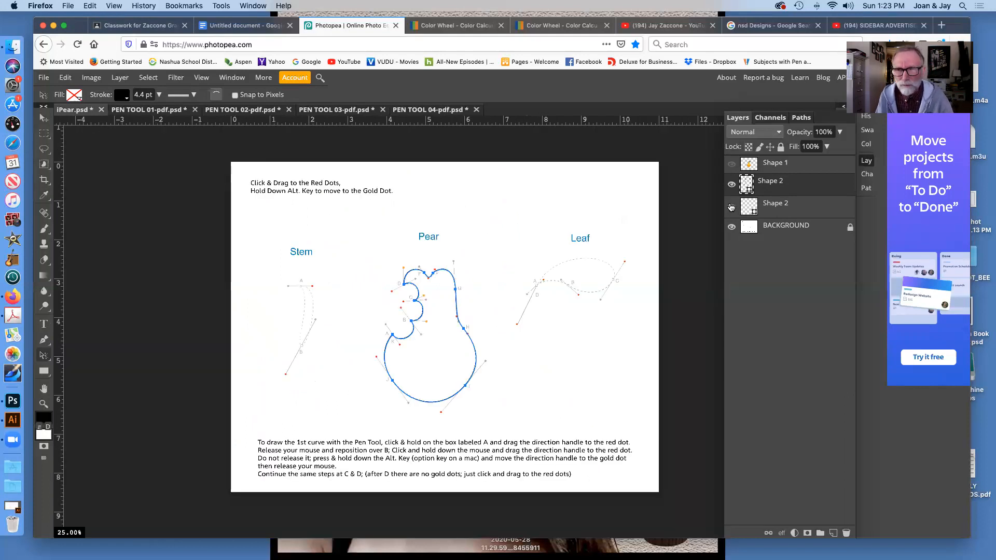
left_click_drag(793, 207, 848, 531)
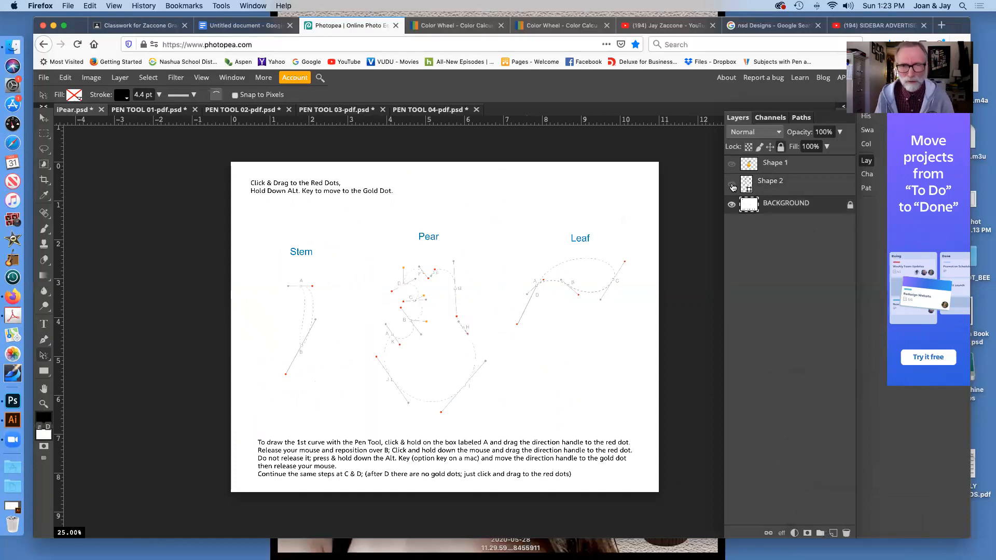
left_click(771, 185)
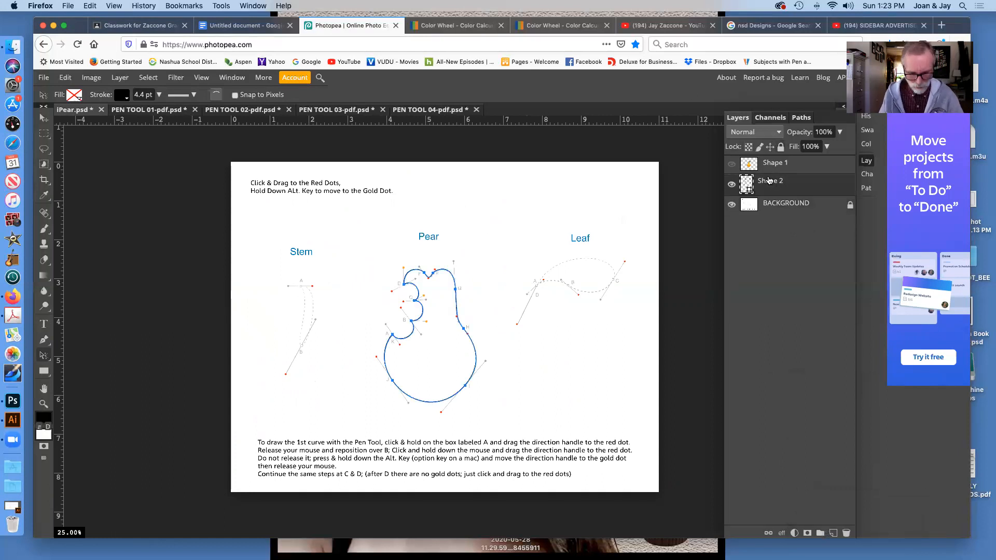
key("super+minus")
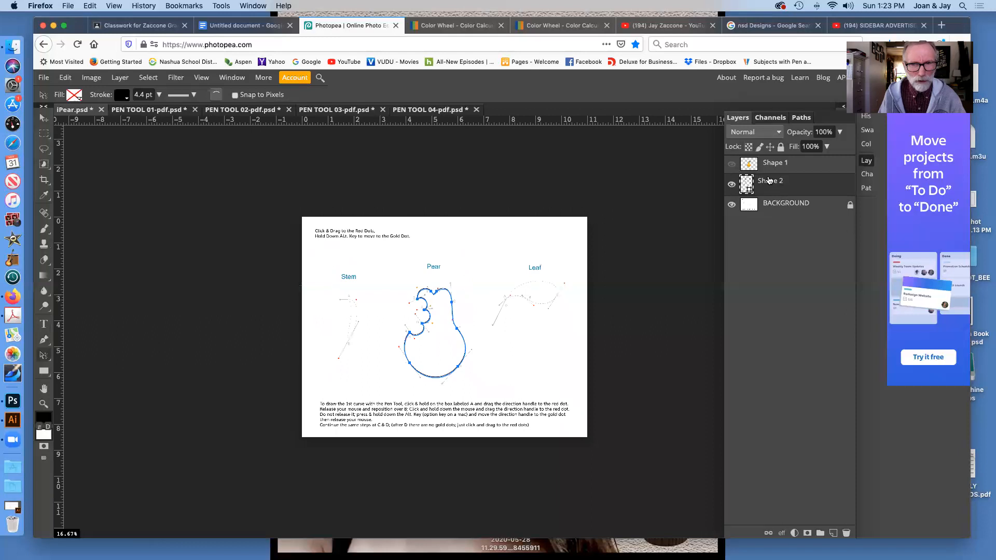
key("super+plus")
key("super+plus")
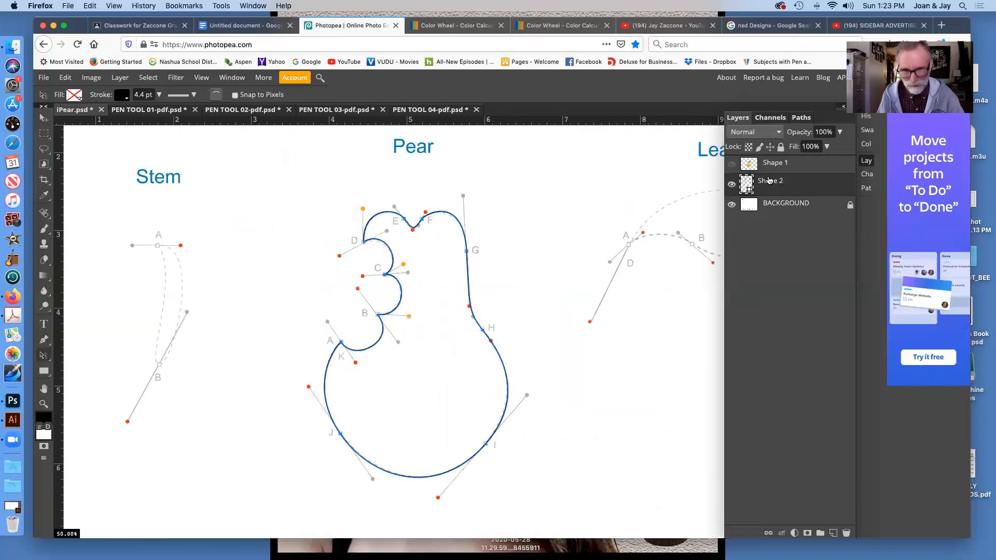
Step: Switch to the Sessions College Color Calculator and copy the red-orange hex code #f5621e from the results
left_click(433, 26)
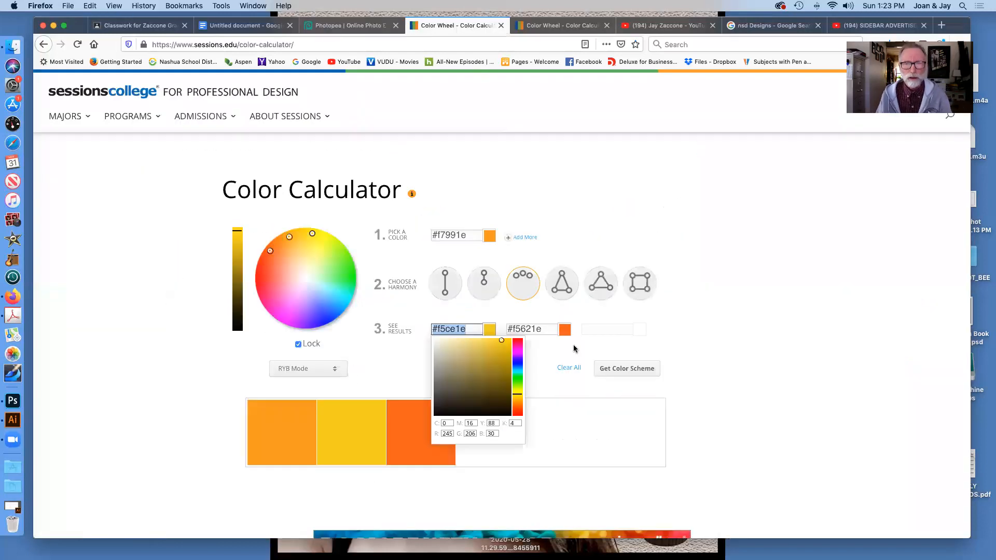
left_click(501, 322)
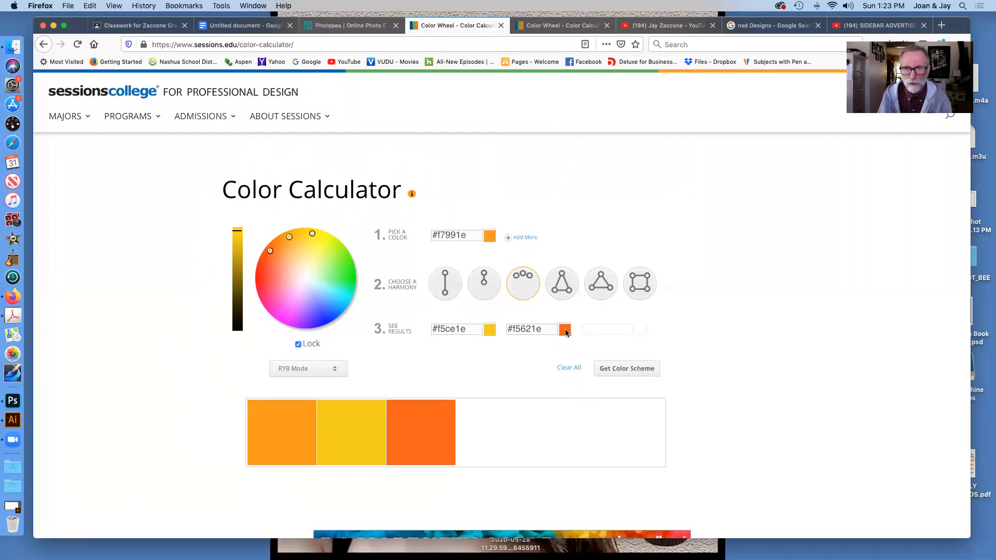
left_click(542, 330)
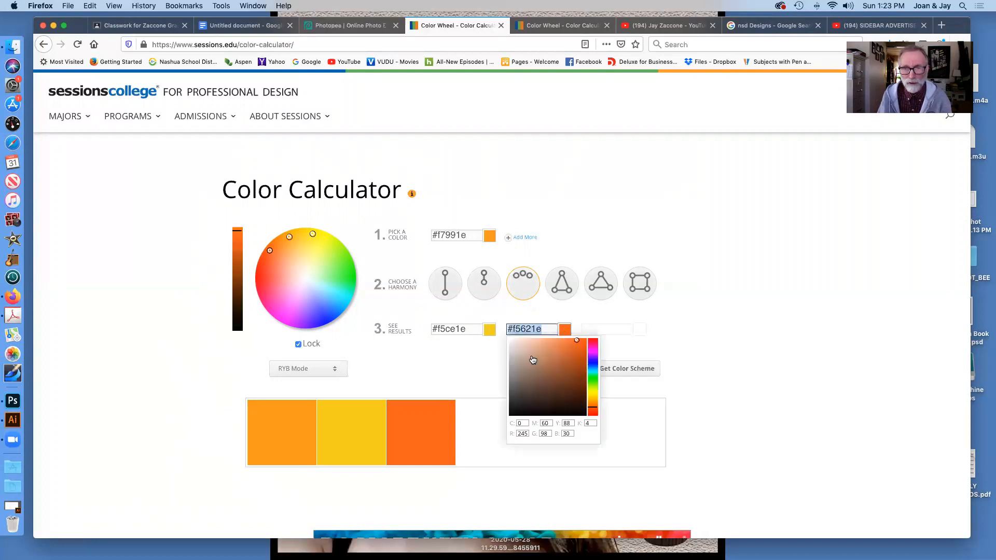
right_click(544, 330)
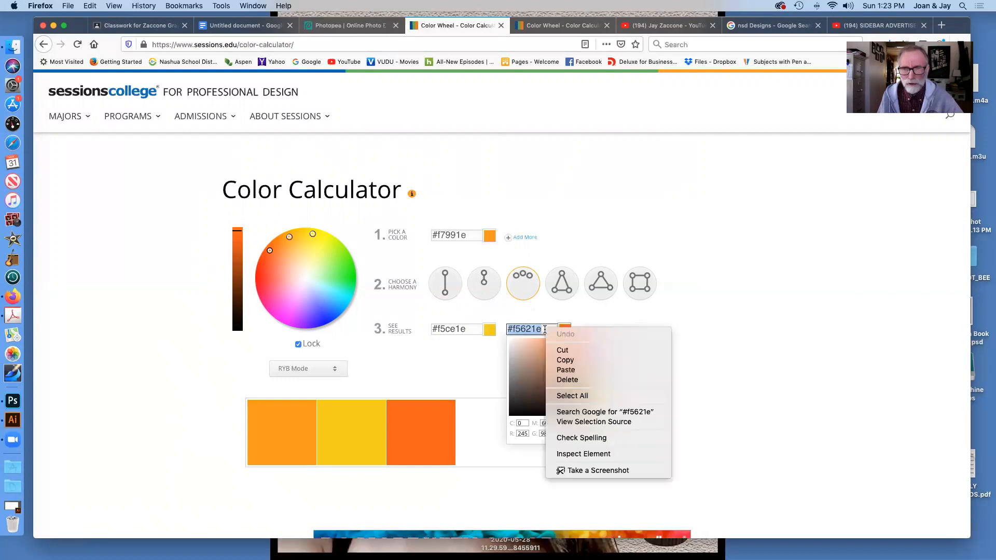
left_click(569, 361)
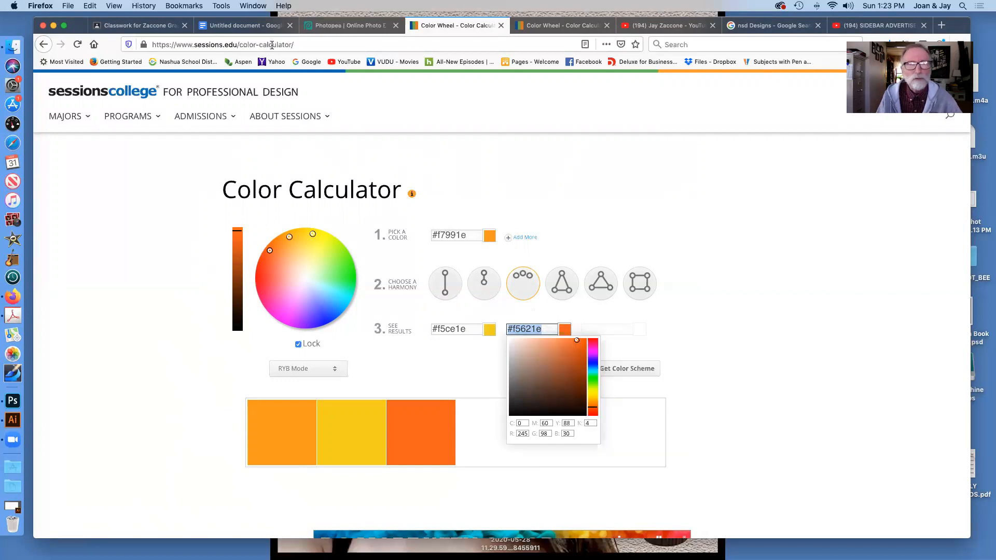
Step: Switch back to Photopea and give the pear shape a gradient fill with the Pen tool active
left_click(333, 27)
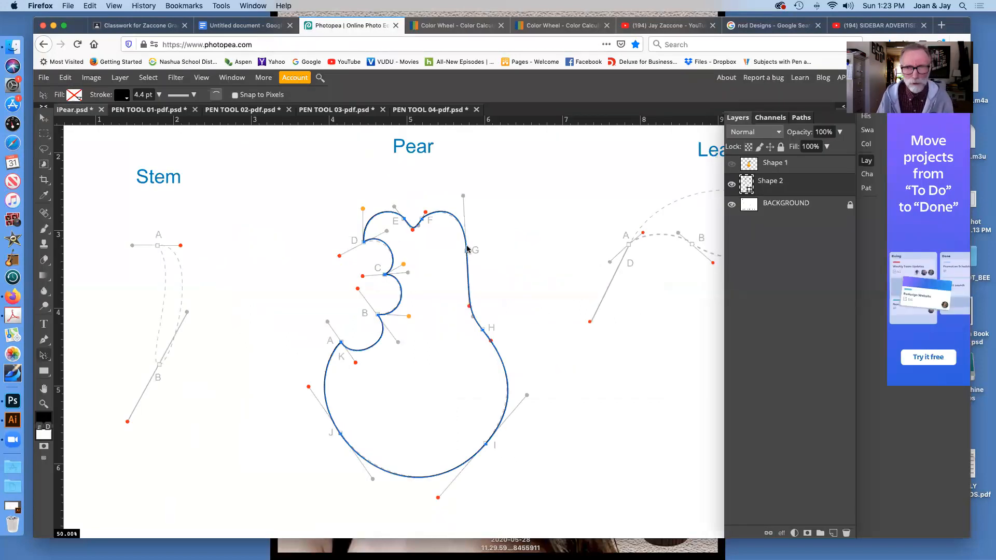
left_click(44, 341)
left_click(77, 343)
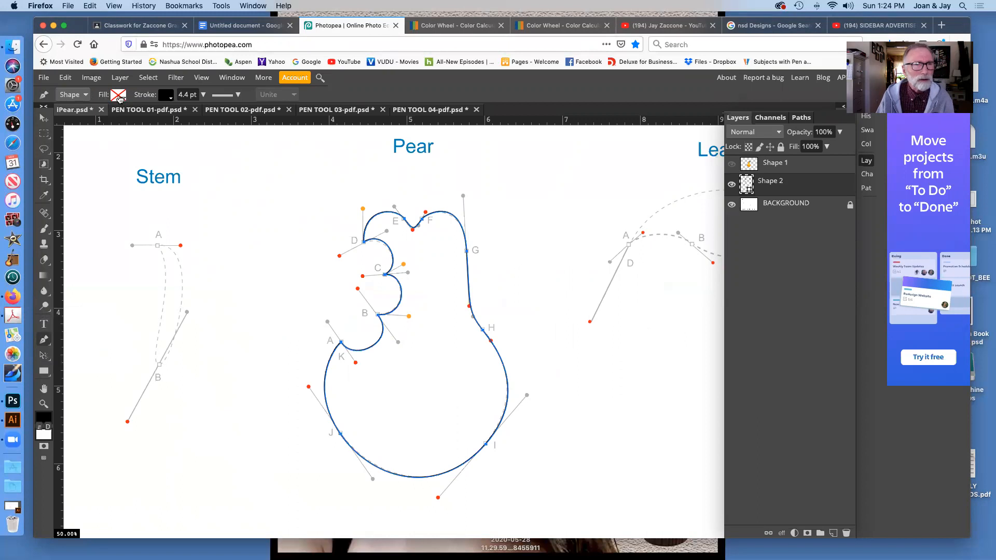
left_click(124, 99)
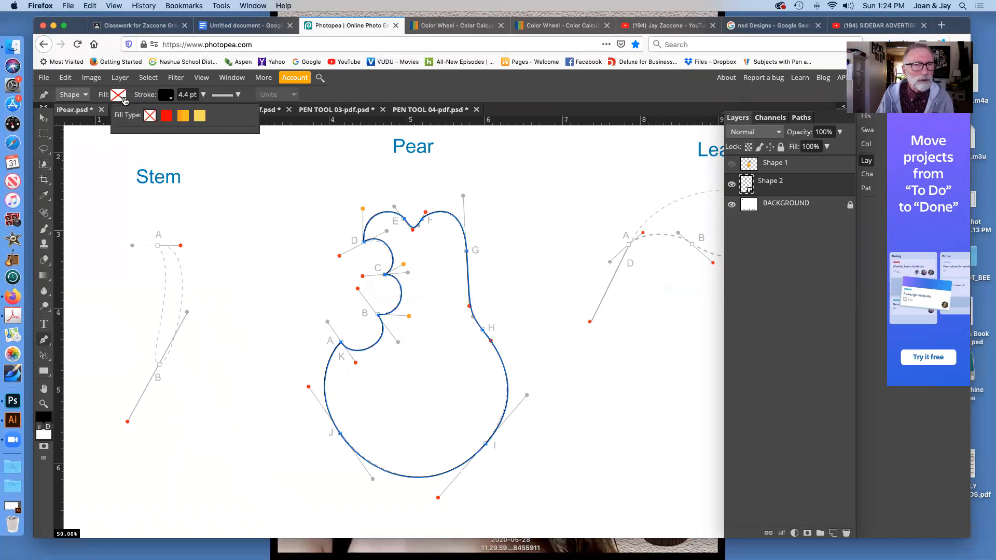
left_click(183, 116)
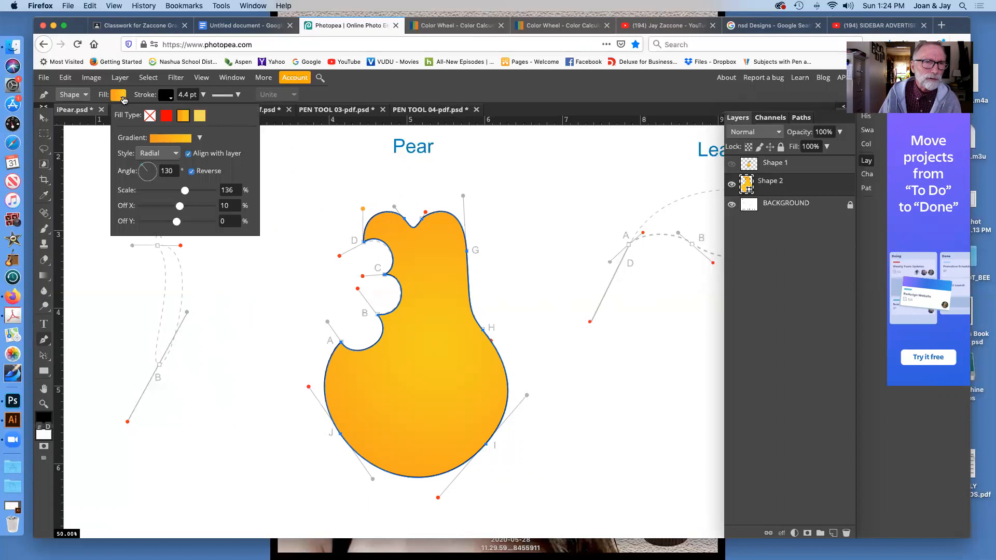
Step: Change the pear's gradient to the black-to-white preset
left_click(200, 139)
left_click(162, 164)
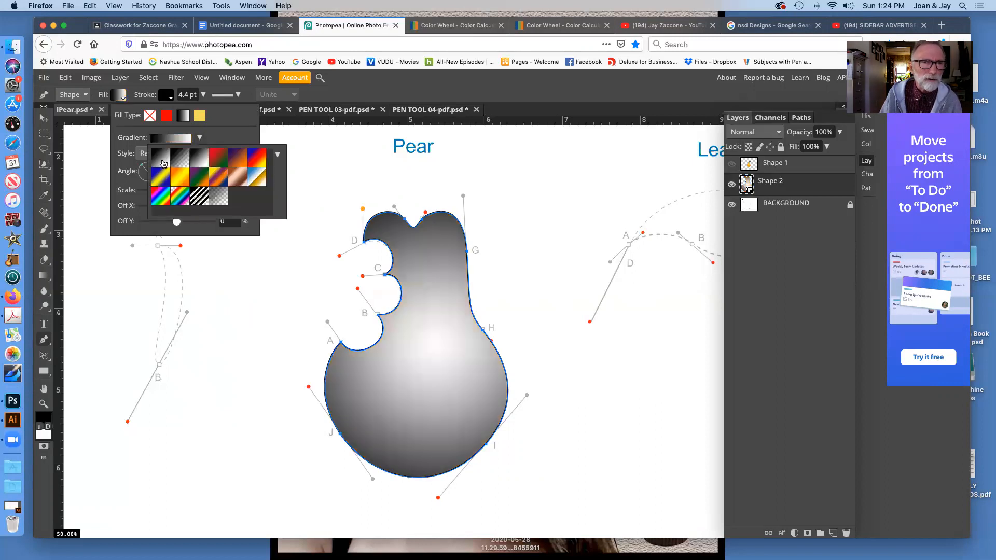
left_click(230, 131)
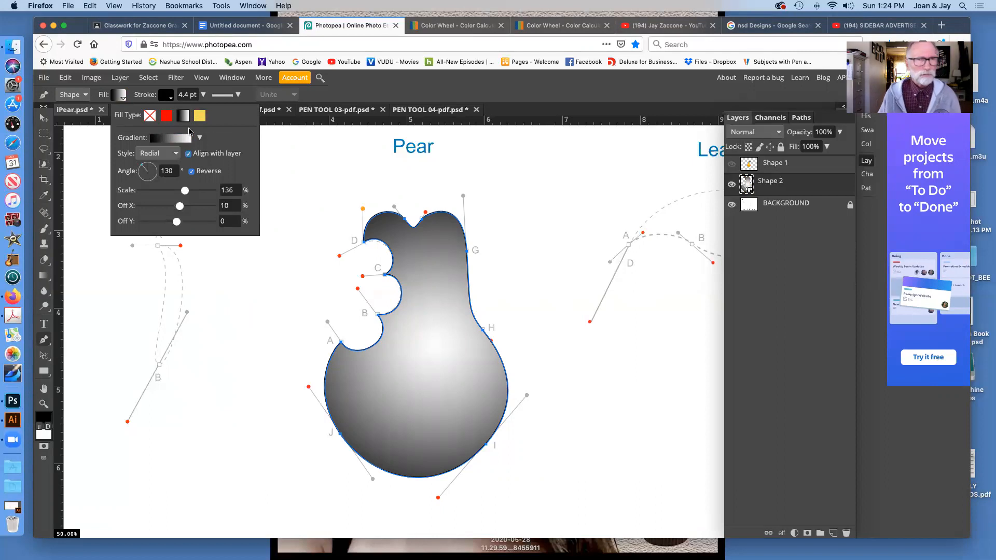
Step: Clear the pear's fill, reapply the gradient fill and set its style to Linear
left_click(150, 117)
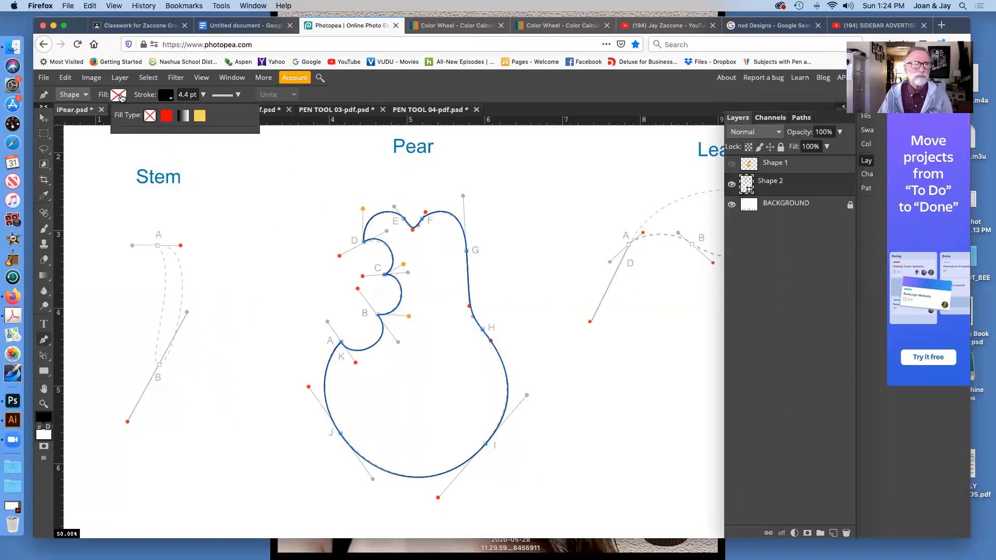
left_click(183, 116)
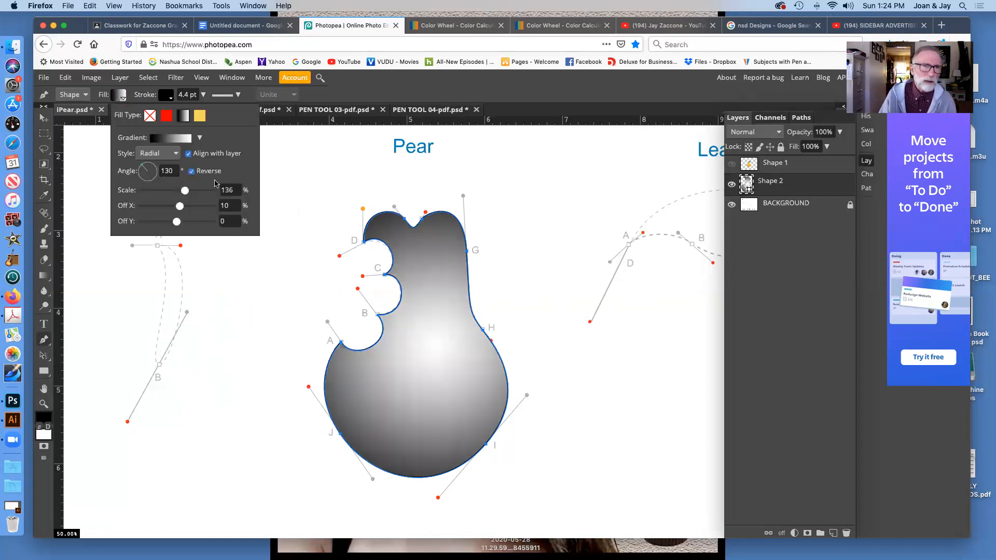
left_click(153, 154)
left_click(159, 155)
left_click(161, 145)
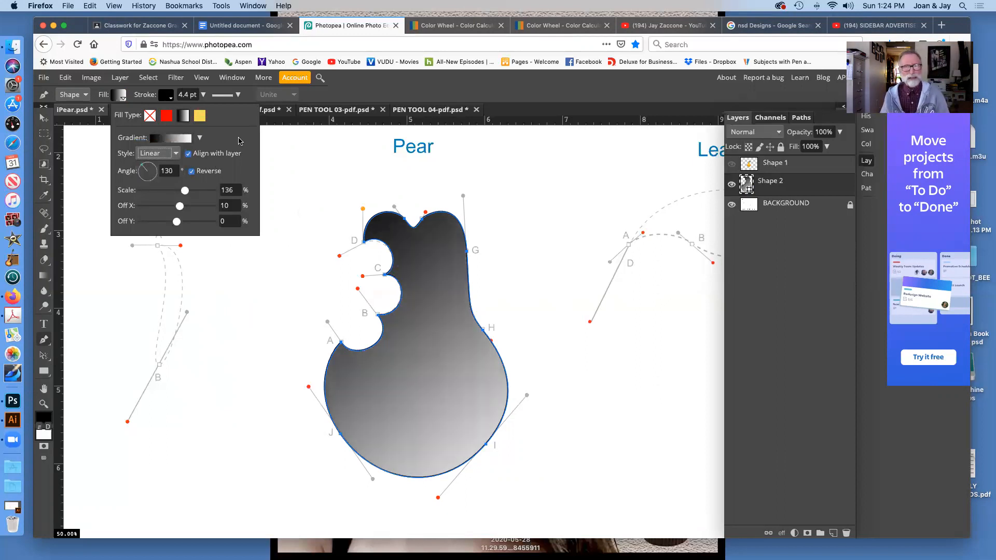
Step: Turn off the reversed direction of the pear's gradient and set its style to Radial
left_click(192, 171)
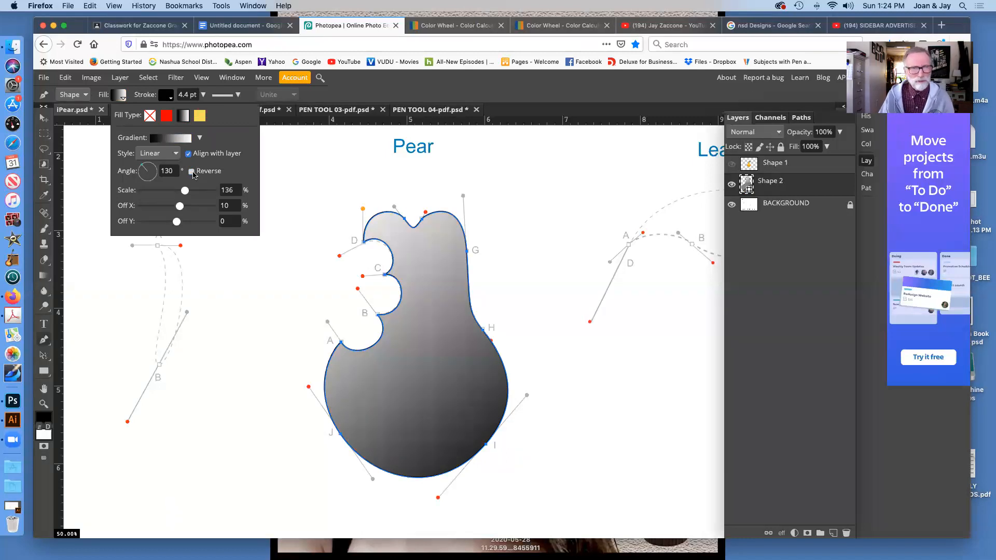
left_click(154, 155)
left_click(156, 156)
left_click(157, 156)
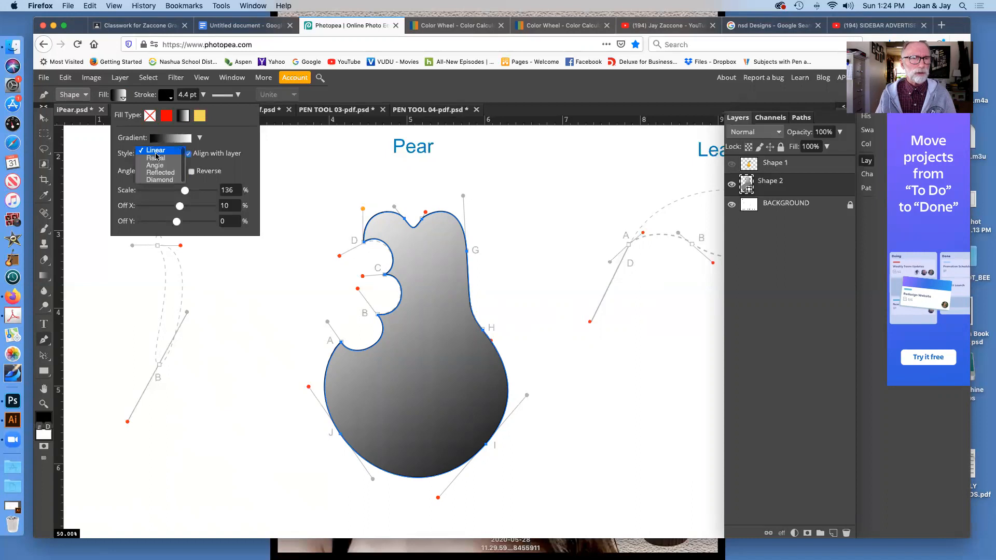
left_click(156, 158)
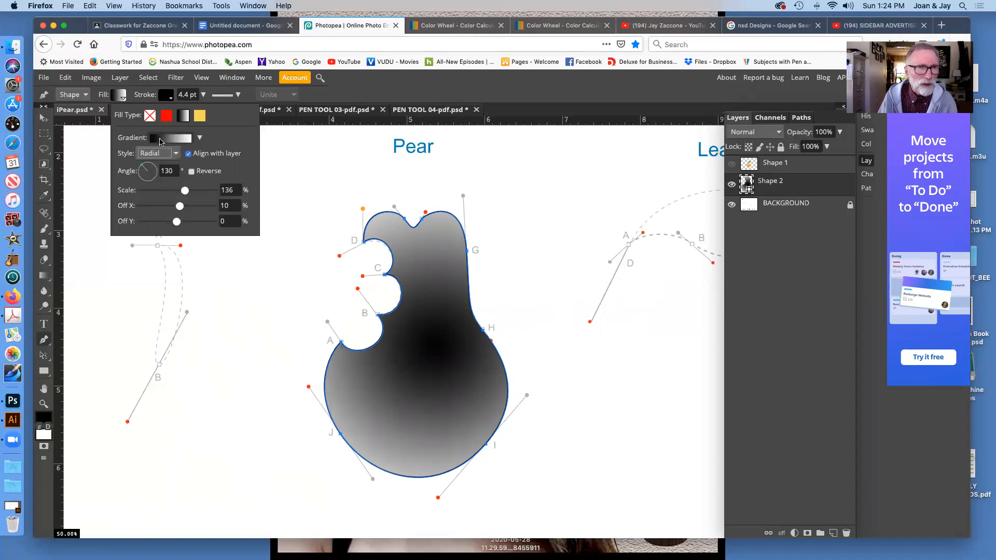
Step: Edit the pear's gradient and set its black starting stop to the copied red-orange #f5621e, keeping the stop at 0%
left_click(170, 144)
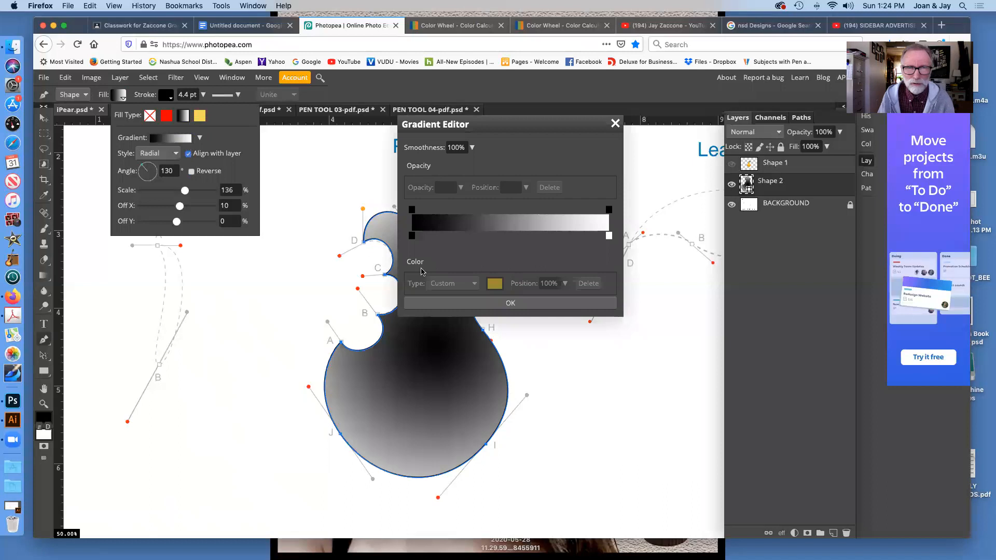
left_click(412, 237)
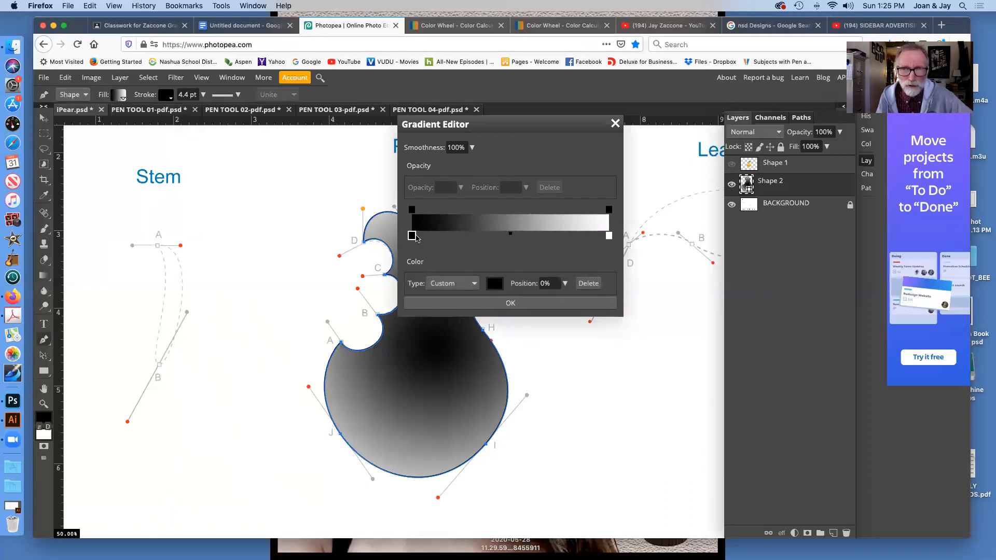
left_click_drag(413, 237, 458, 236)
left_click_drag(516, 248, 412, 237)
left_click_drag(482, 124, 617, 134)
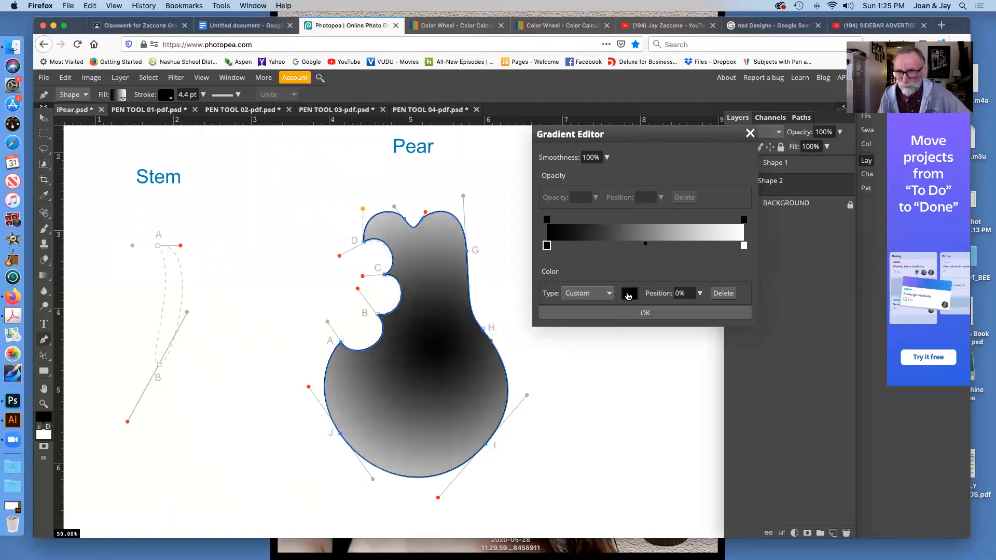
left_click(628, 295)
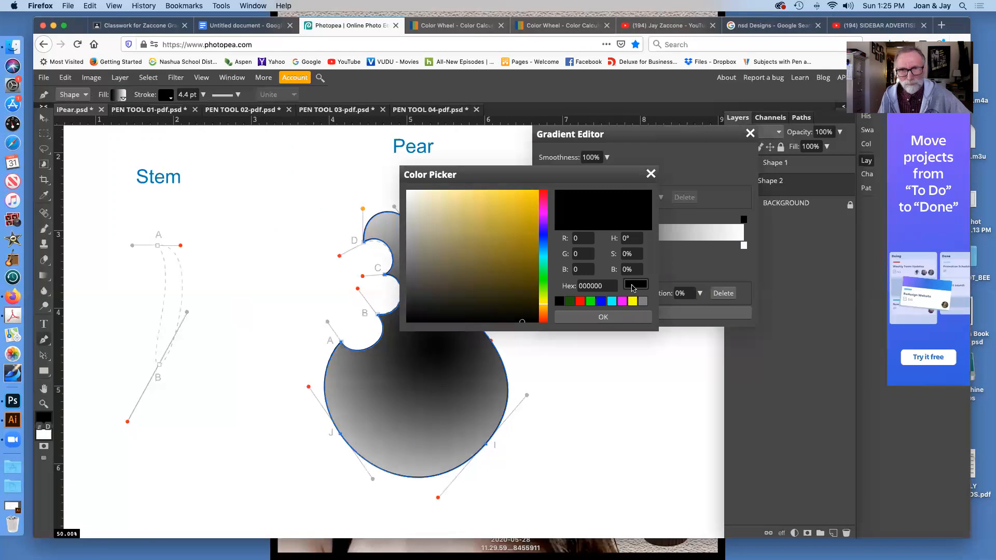
left_click_drag(522, 181, 550, 157)
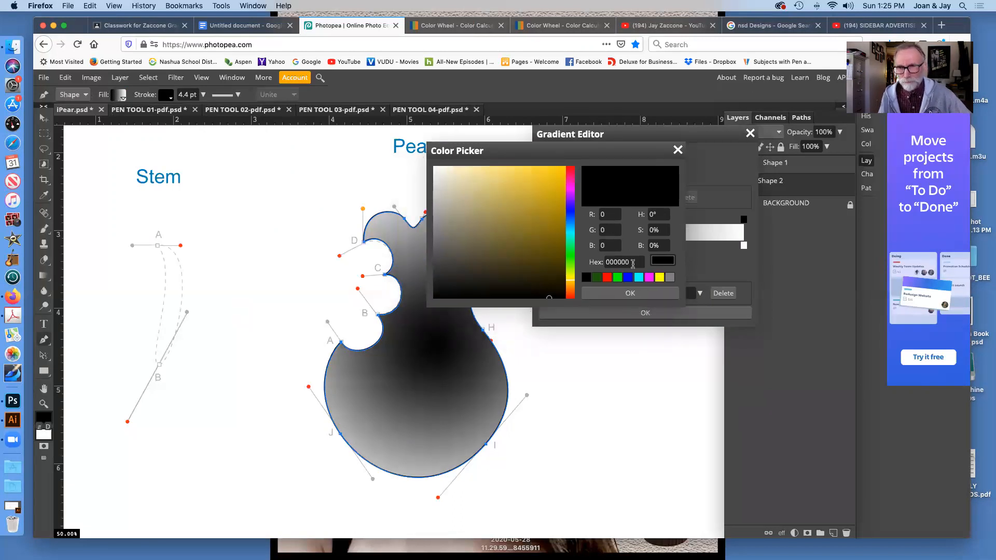
double_click(616, 262)
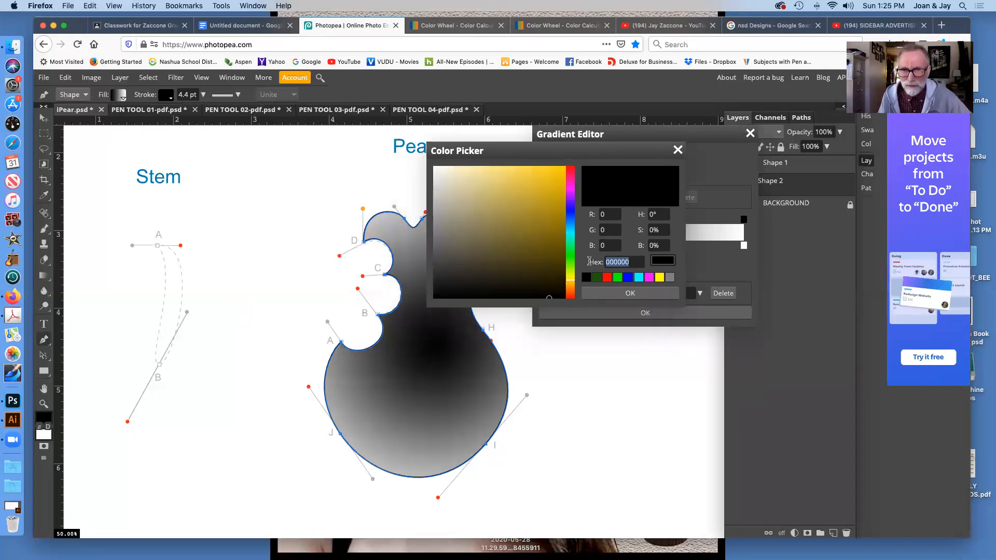
right_click(624, 264)
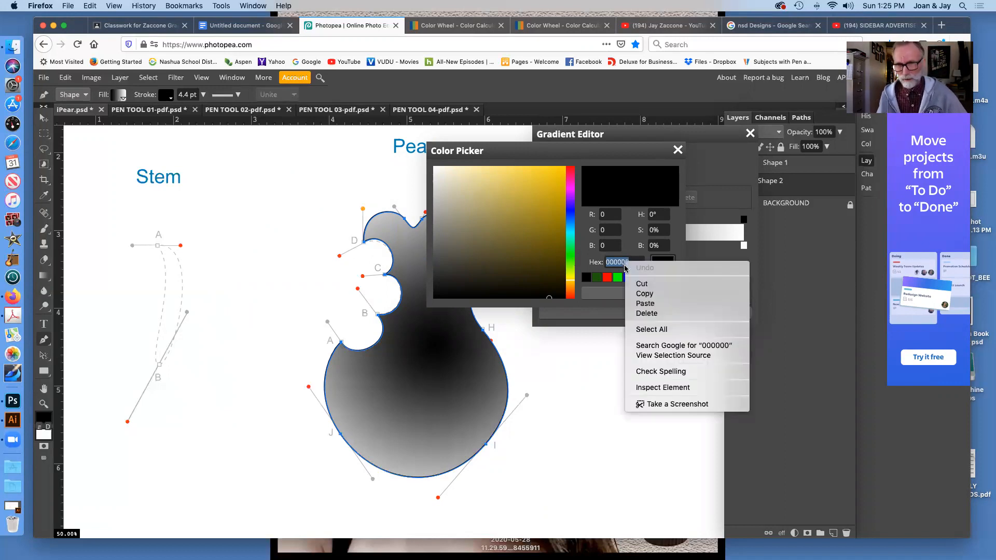
left_click(660, 305)
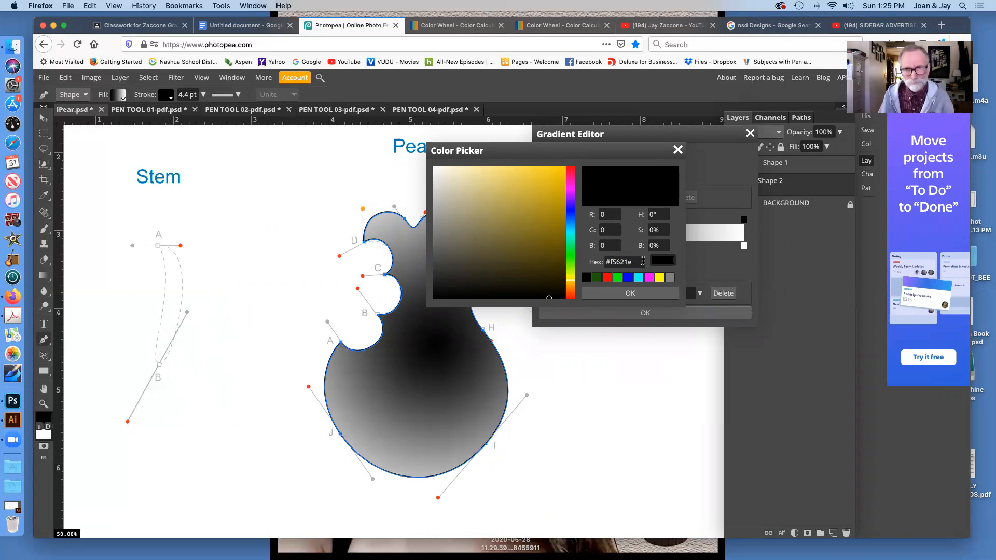
left_click(630, 294)
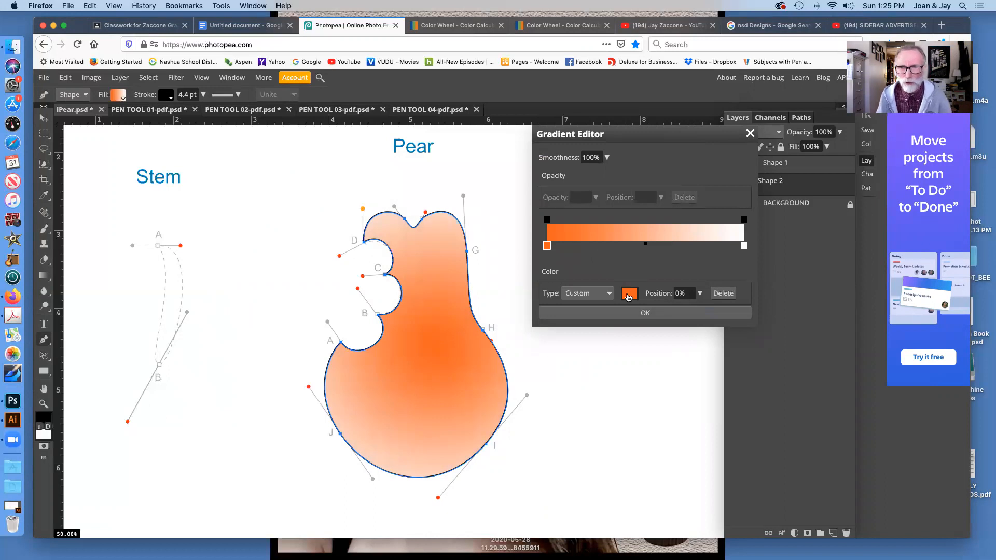
Step: Open the white end stop's color for editing, and copy the yellow hex code #f5ce1e from the Color Calculator results
left_click(744, 246)
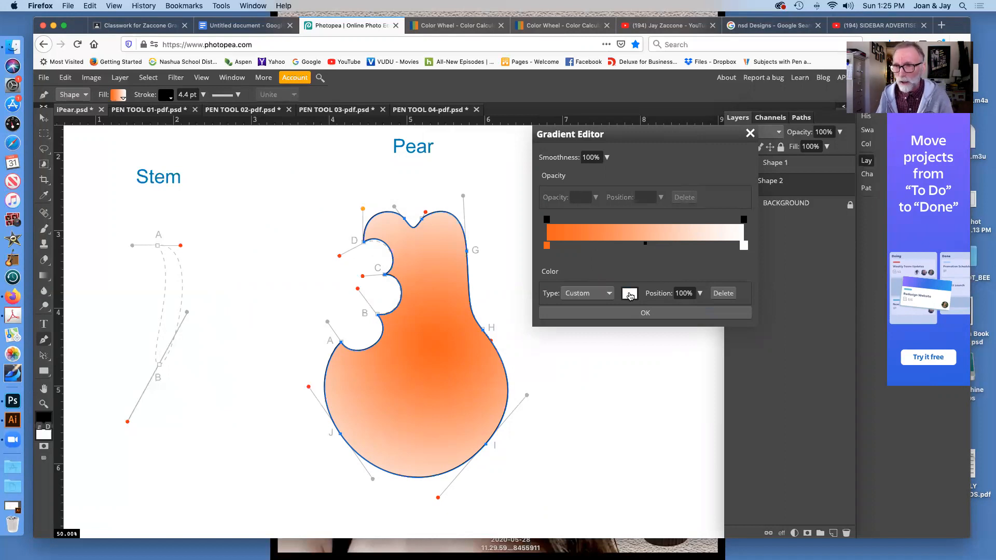
left_click(629, 294)
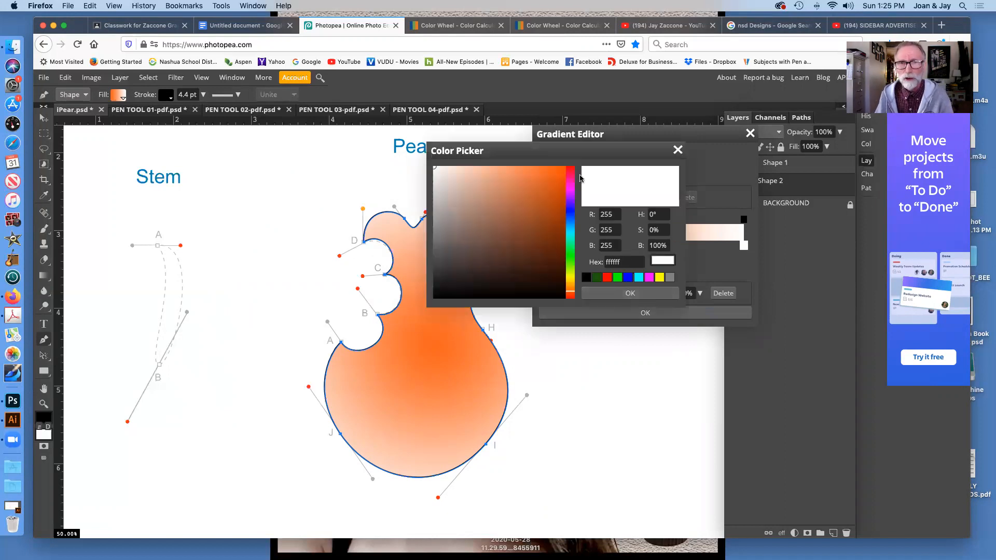
left_click(453, 26)
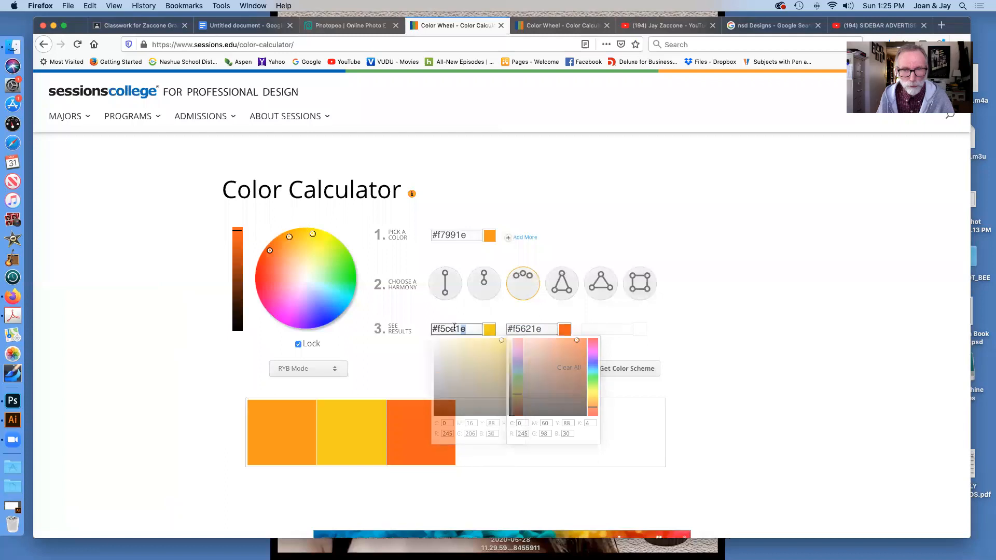
left_click(471, 328)
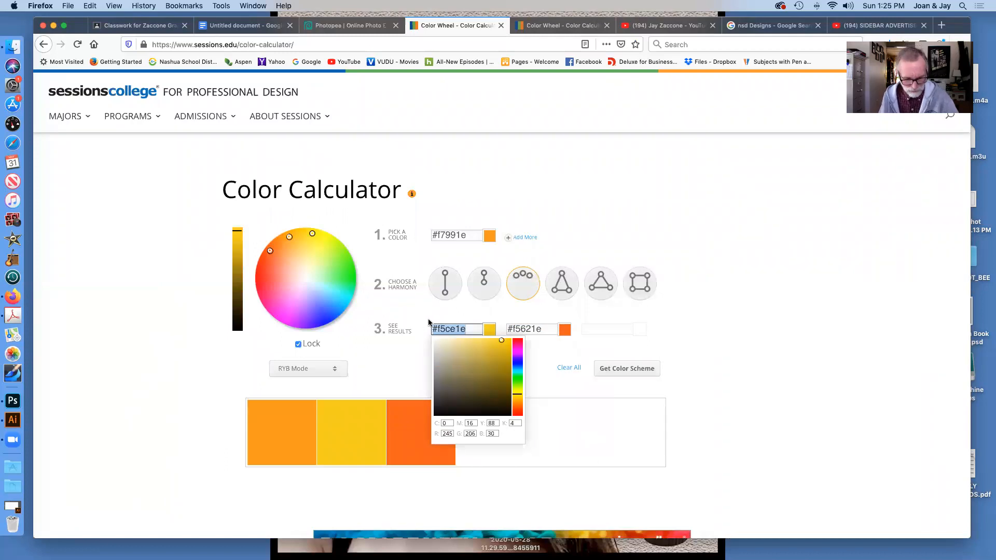
right_click(471, 328)
left_click(501, 361)
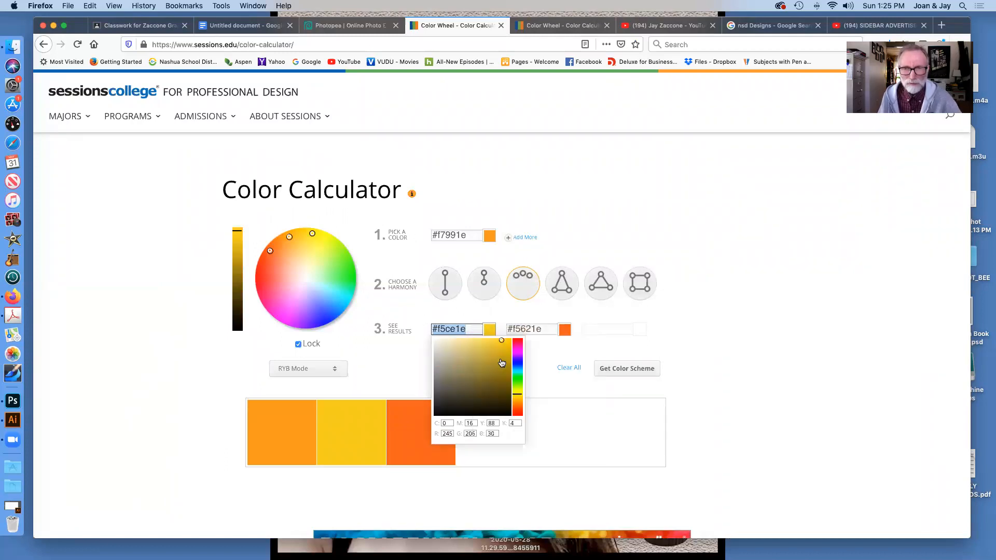
Step: Return to Photopea, set the gradient's white end stop to #f5ce1e and accept the edited gradient
left_click(344, 28)
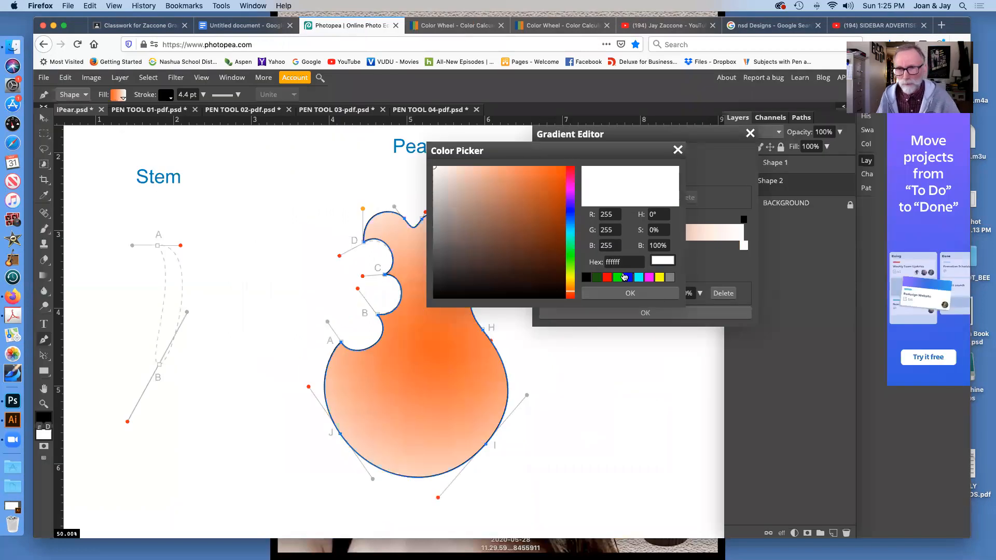
double_click(631, 263)
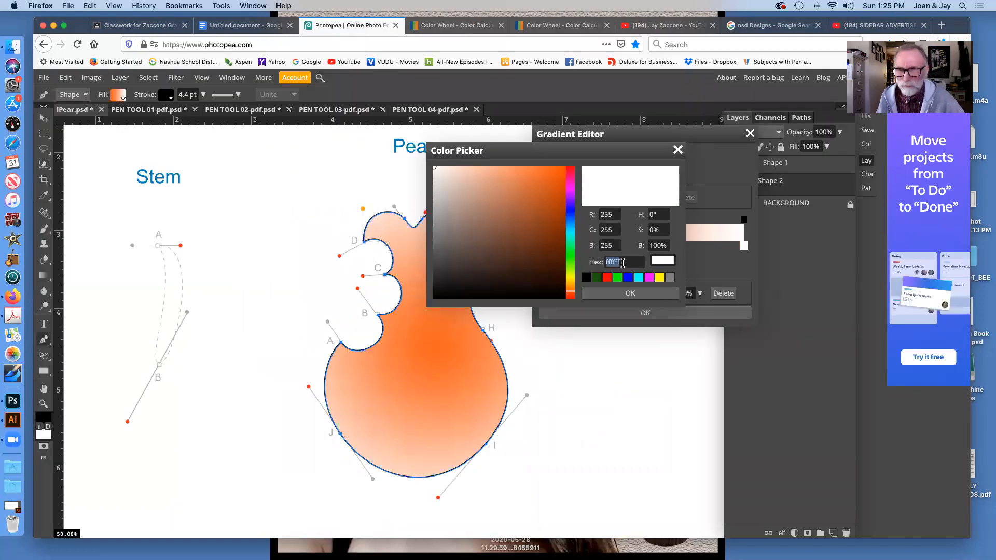
right_click(623, 262)
left_click(646, 306)
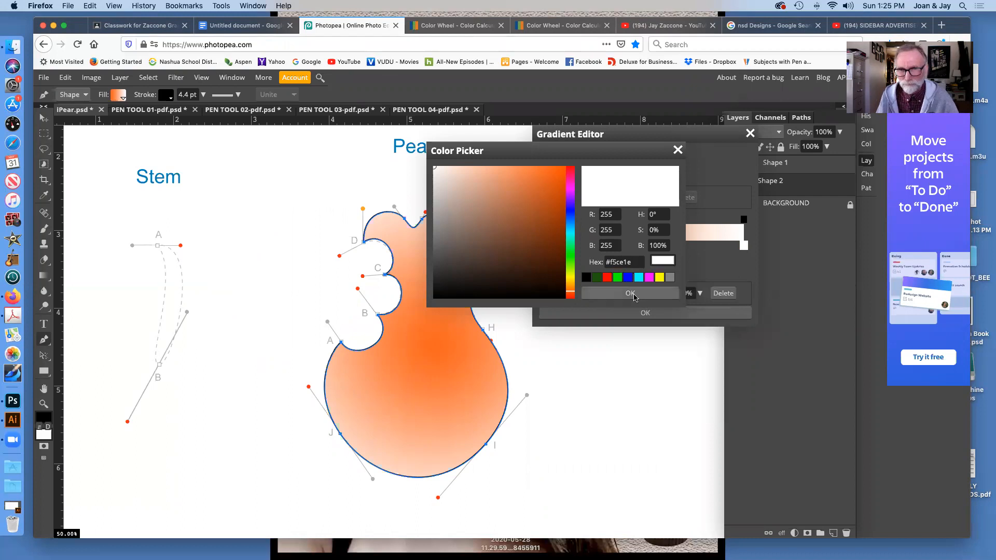
left_click(630, 294)
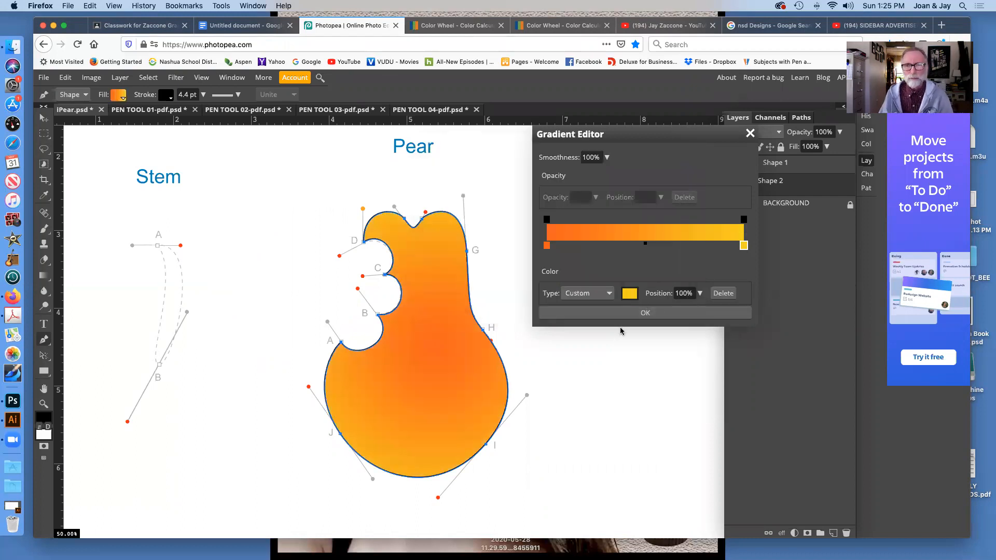
left_click(627, 314)
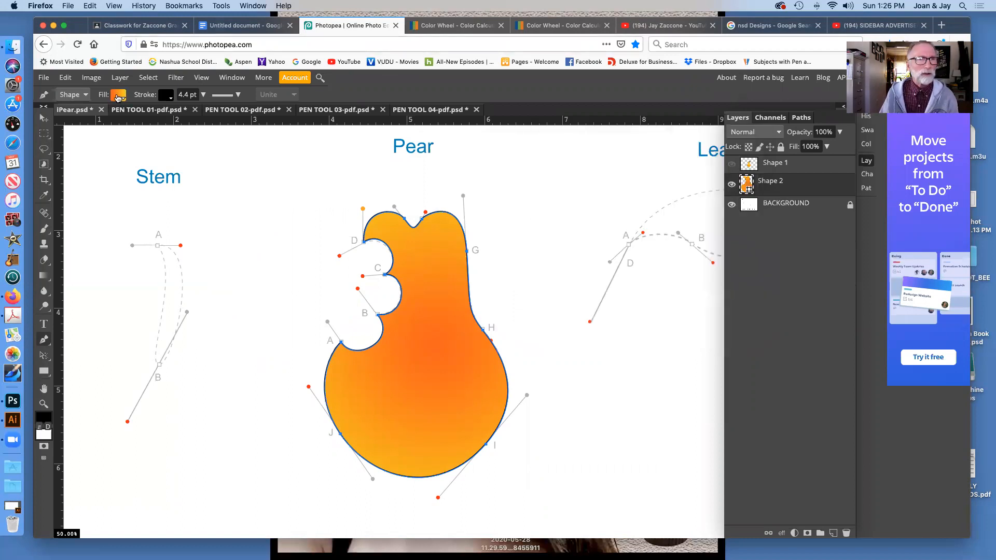
Step: Reverse the pear's radial gradient, with both the X and Y offsets at 0% and the scale at 145%
left_click(119, 97)
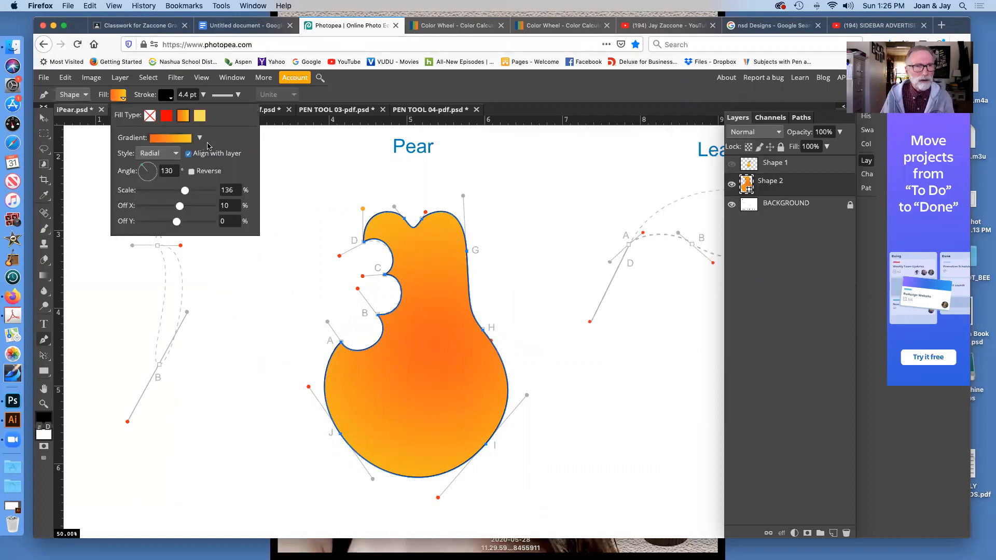
left_click(191, 172)
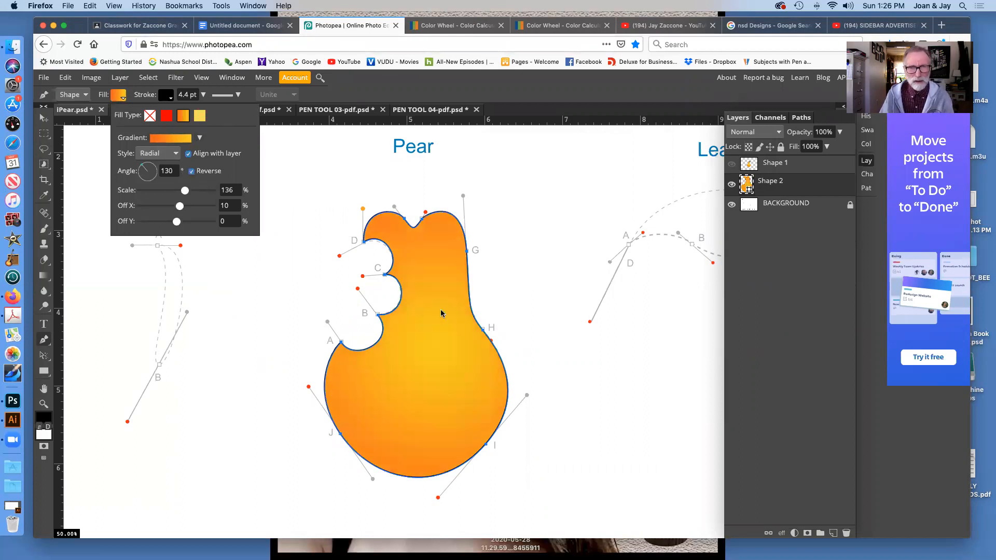
left_click_drag(186, 193, 177, 223)
left_click(232, 207)
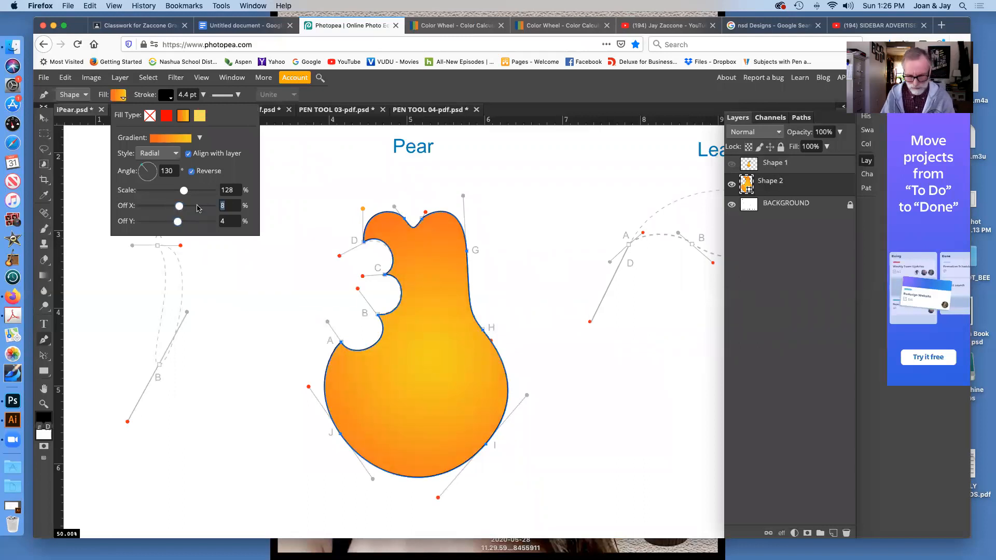
type("0")
key("Tab")
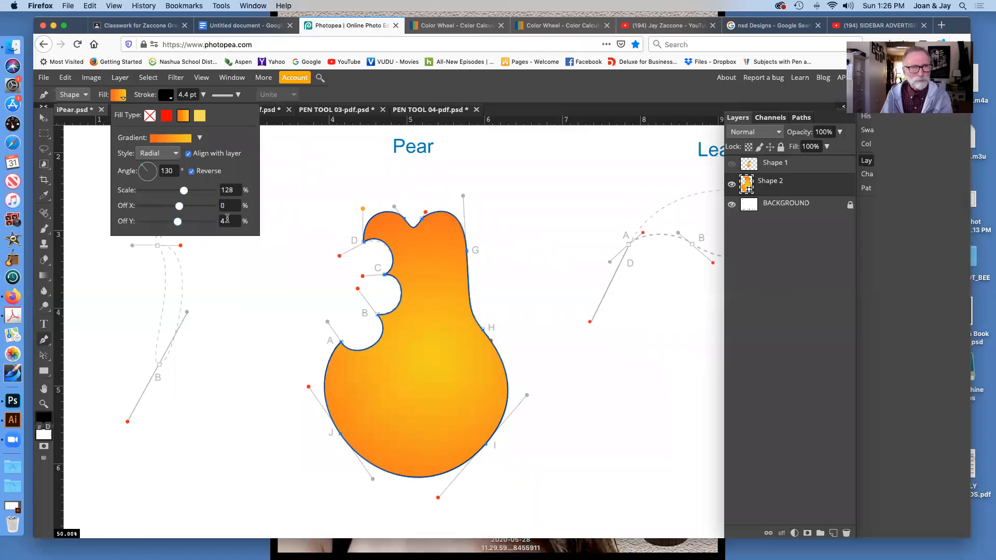
type("0")
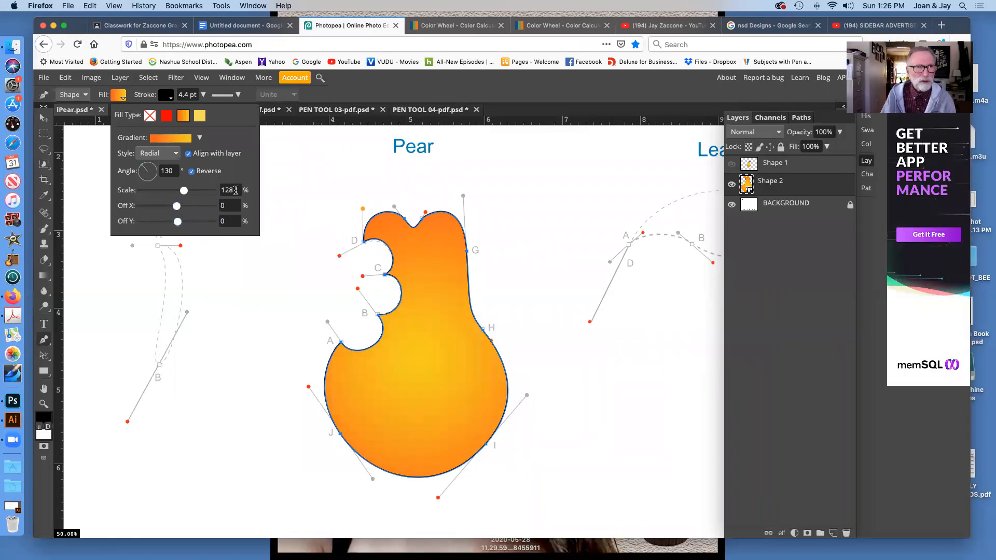
mouse_move(188, 192)
left_mouse_down()
mouse_move(176, 192)
mouse_move(187, 193)
left_mouse_up()
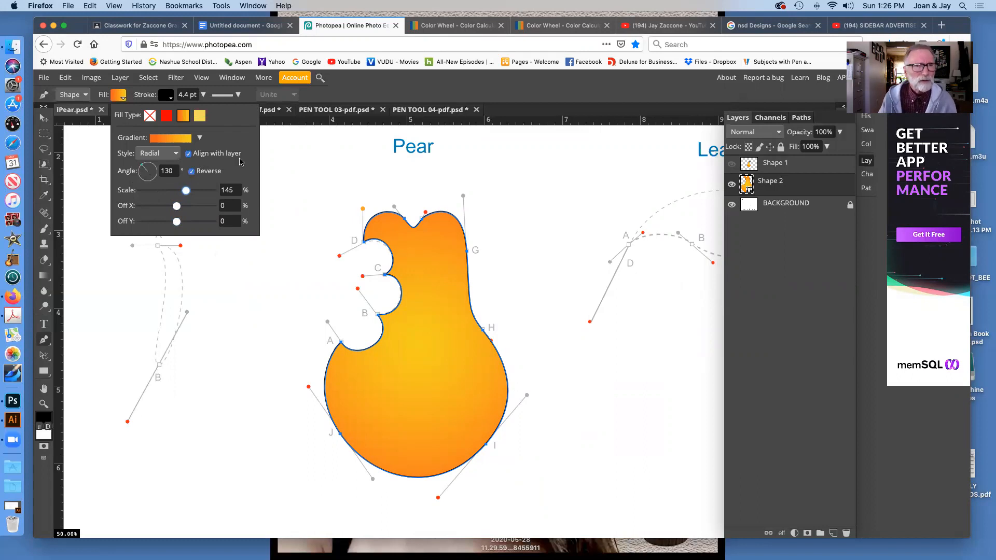
left_click(130, 97)
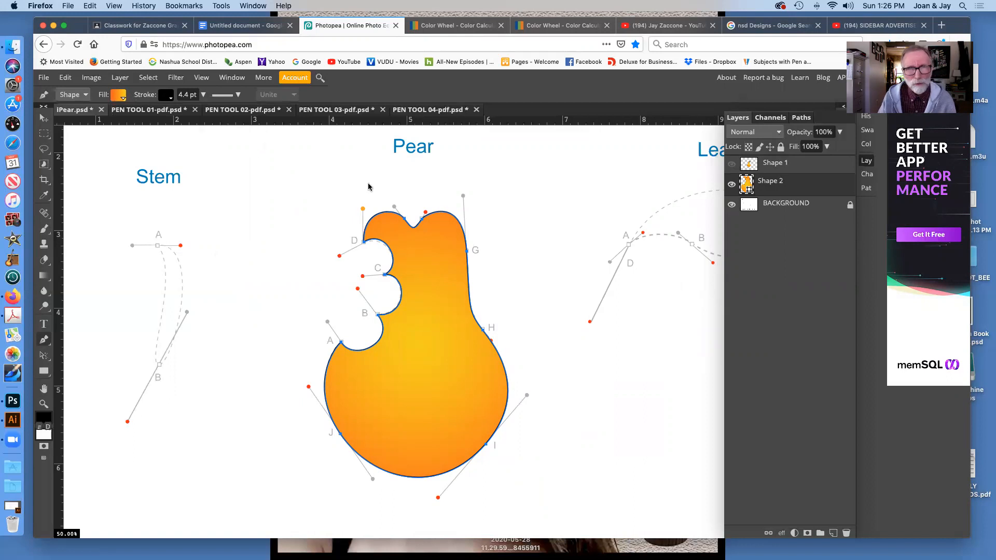
Step: Remove the pear's black stroke and switch to the Move tool
left_click(171, 99)
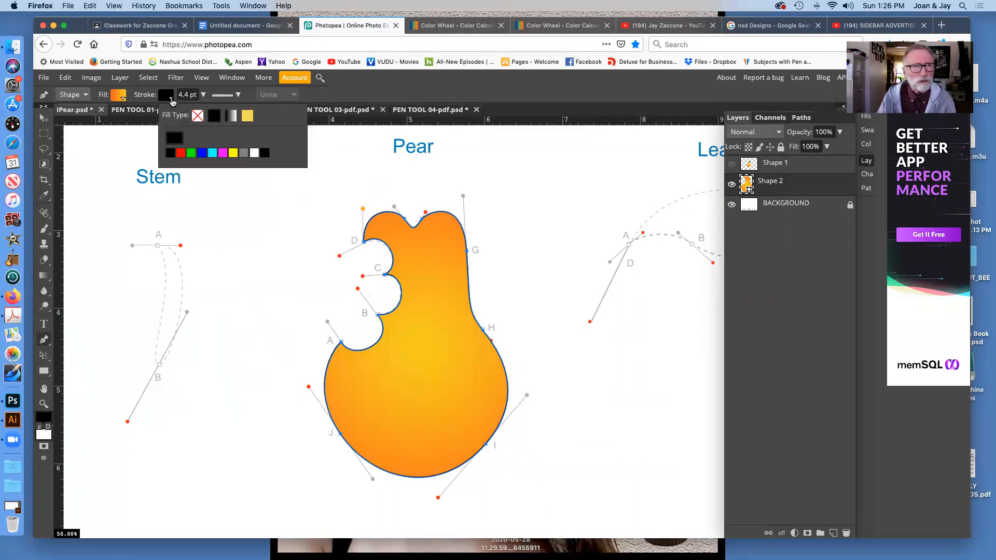
left_click(198, 115)
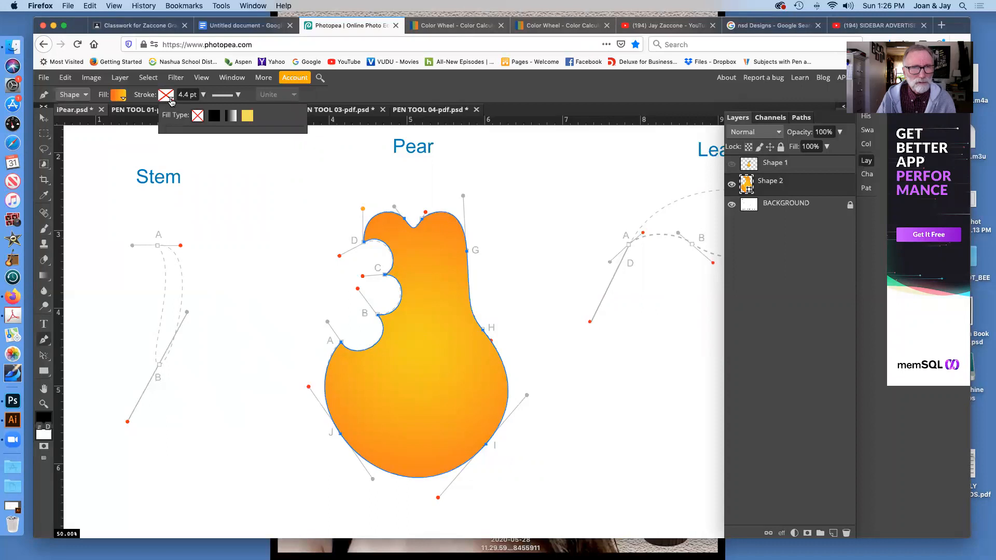
left_click(44, 120)
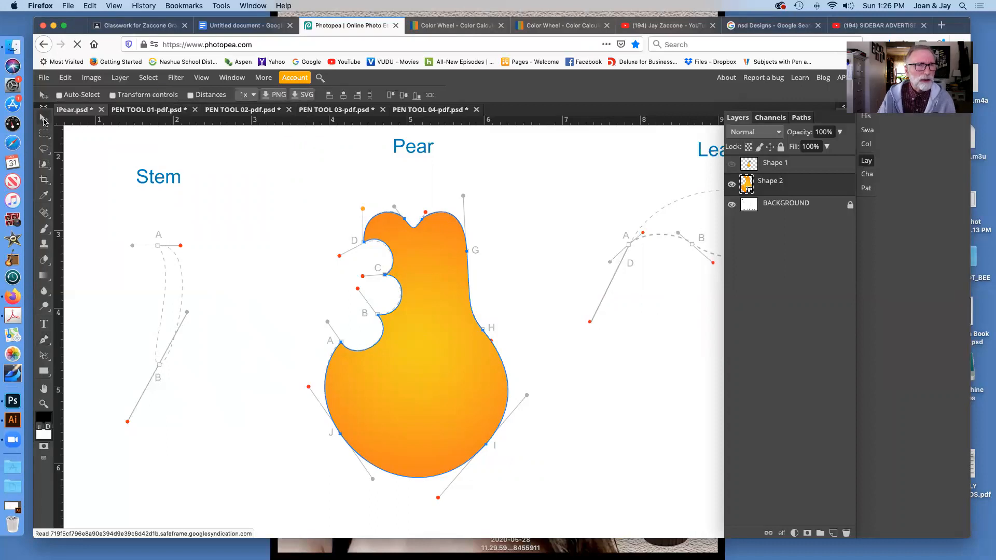
Step: Hide the BACKGROUND template layer and select the Shape 2 pear layer
left_click(732, 205)
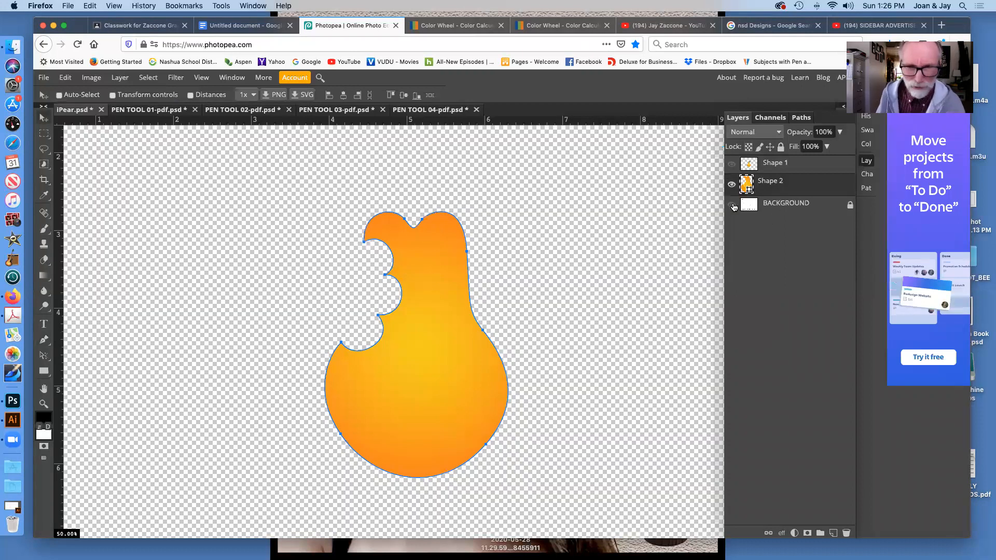
left_click(787, 170)
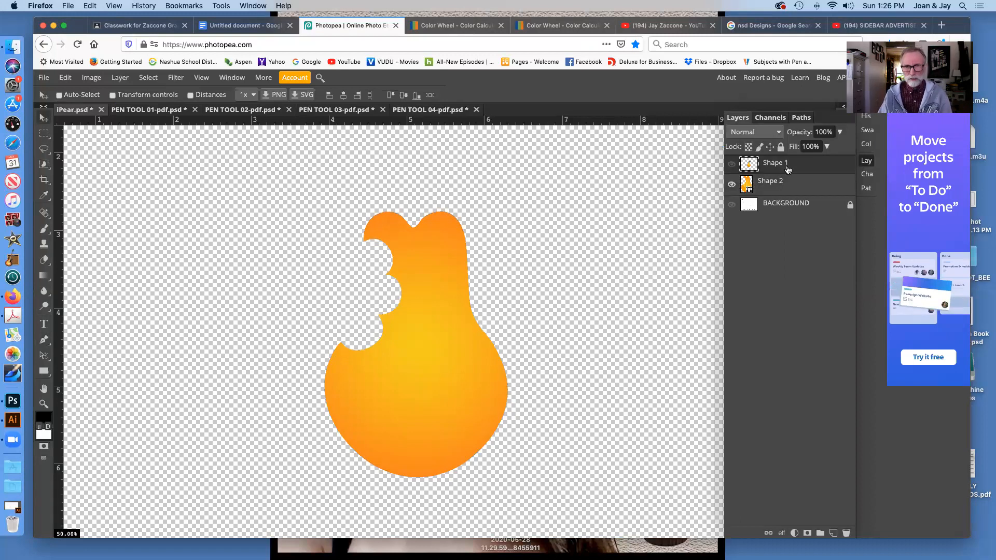
left_click(769, 187)
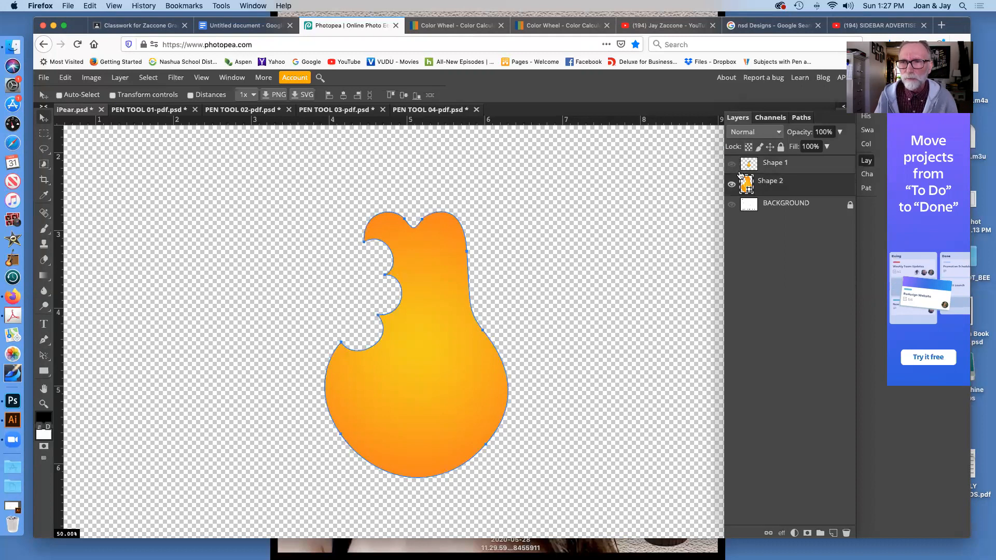
Step: Show the BACKGROUND template layer again for tracing the leaf
left_click(732, 205)
key("space")
left_click_drag(657, 322, 492, 327)
left_click_drag(573, 305, 531, 317)
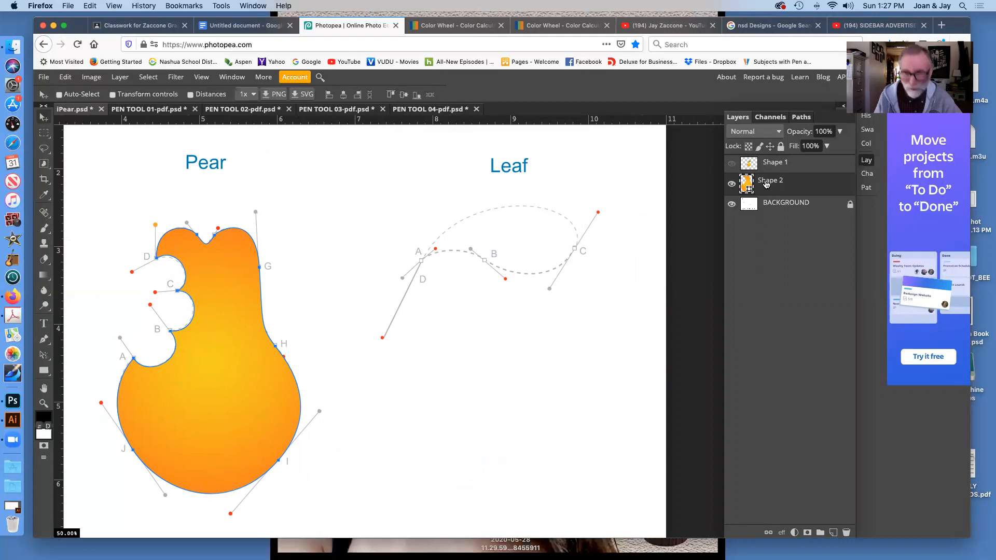
right_click(766, 183)
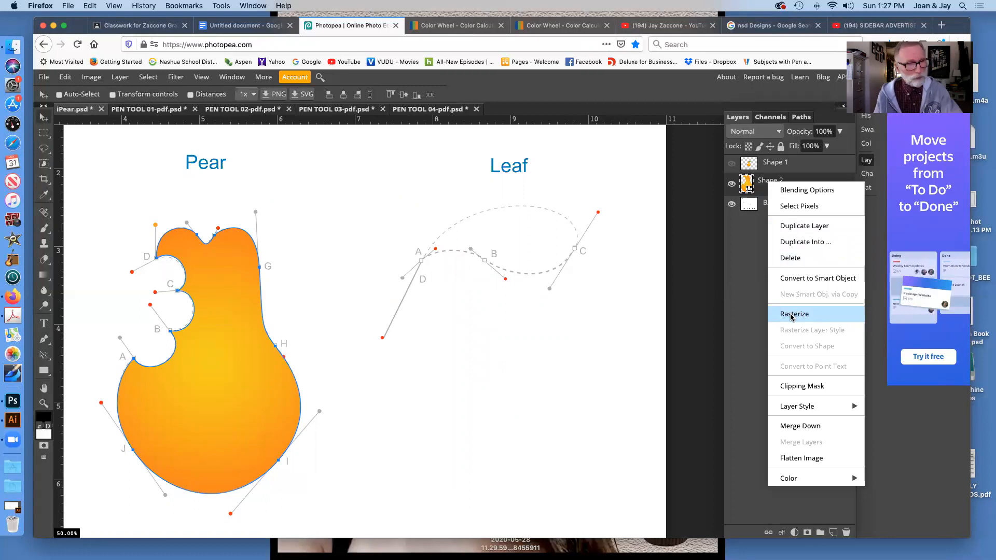
left_click(740, 239)
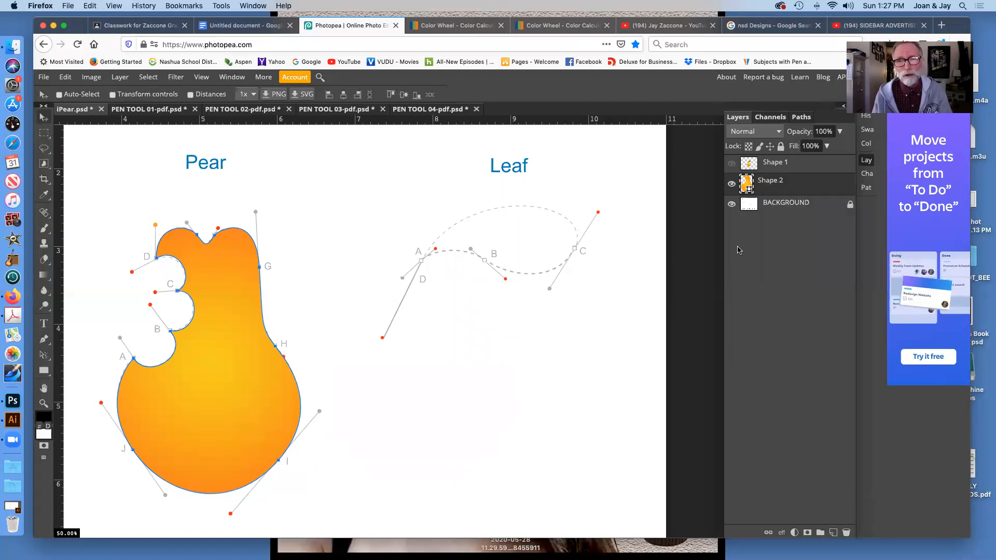
left_click_drag(335, 315, 336, 312)
Step: Try setting the Pen tool's fill to none while the pear layer is selected, and undo the fill change
right_click(44, 339)
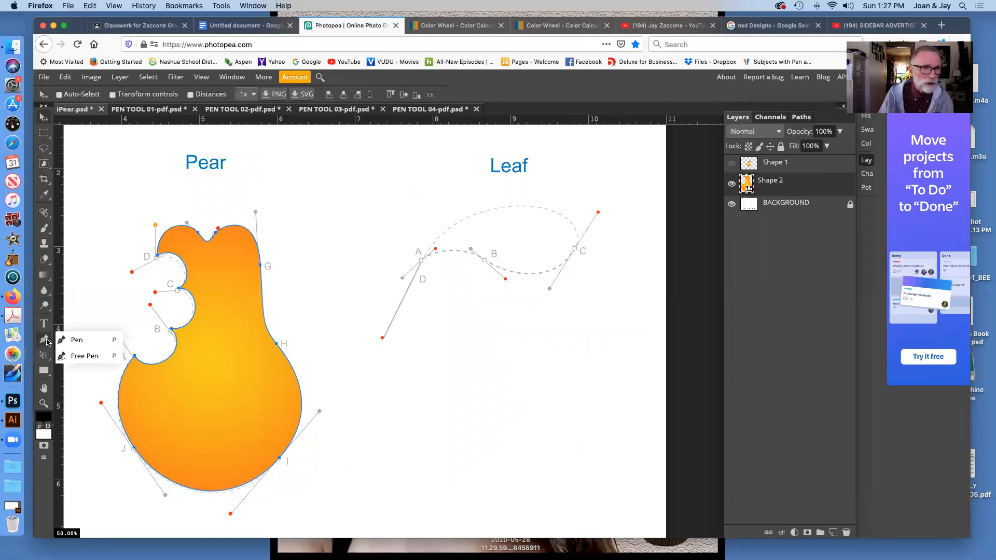
left_click(77, 340)
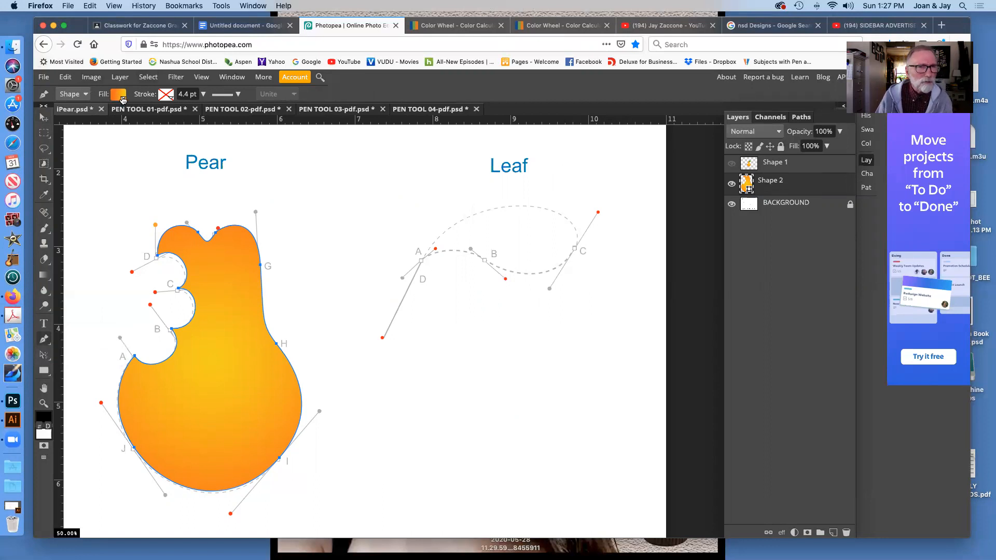
left_click(123, 100)
left_click(150, 115)
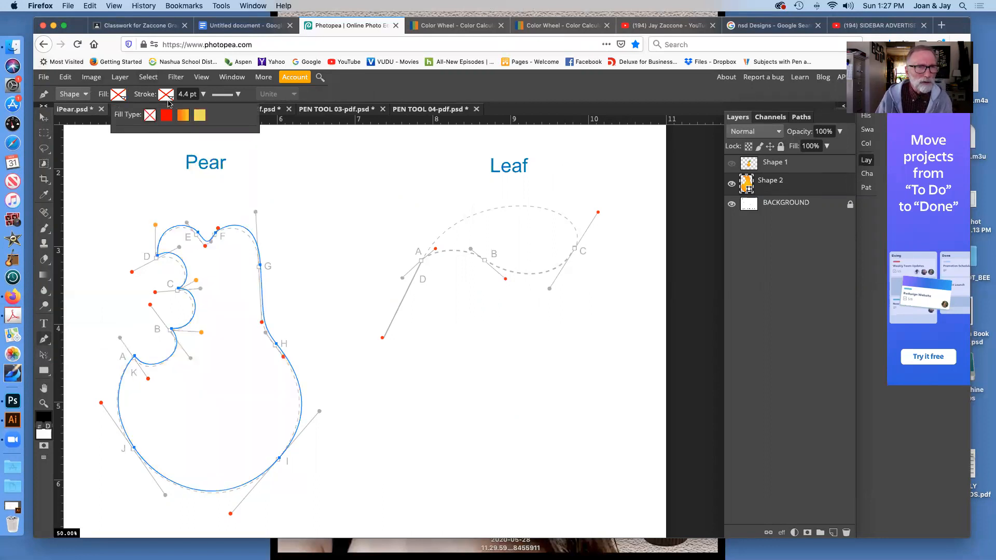
left_click(789, 169)
left_click(776, 187)
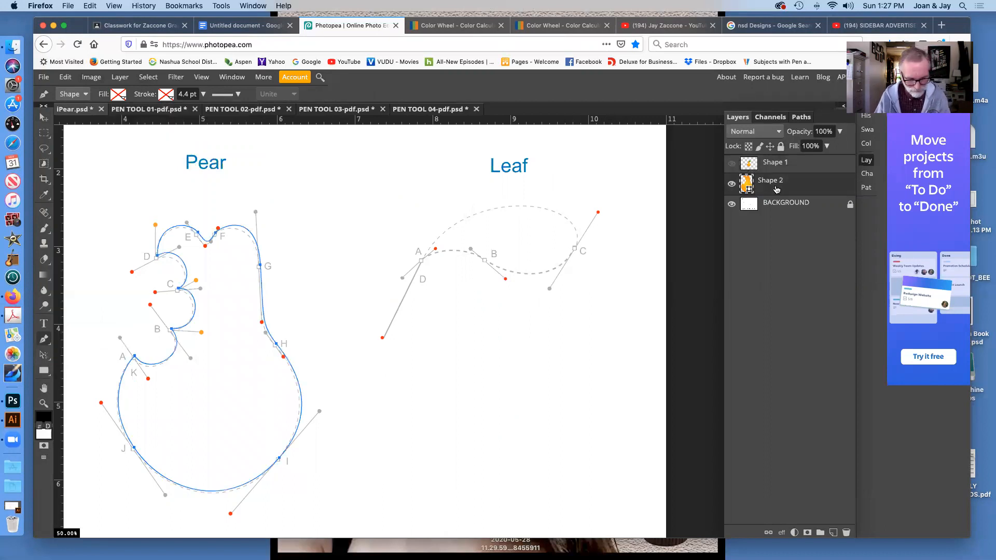
key("ctrl+z")
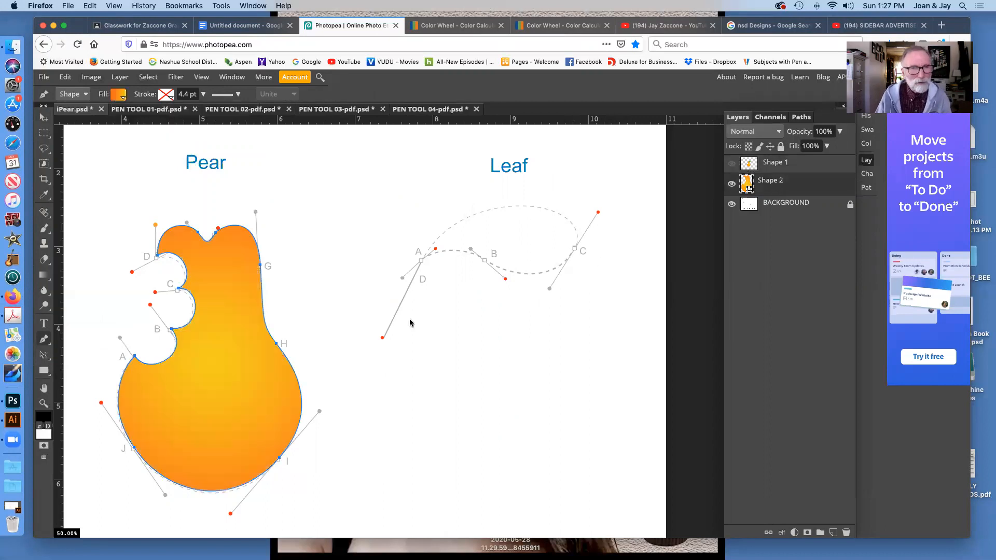
right_click(770, 184)
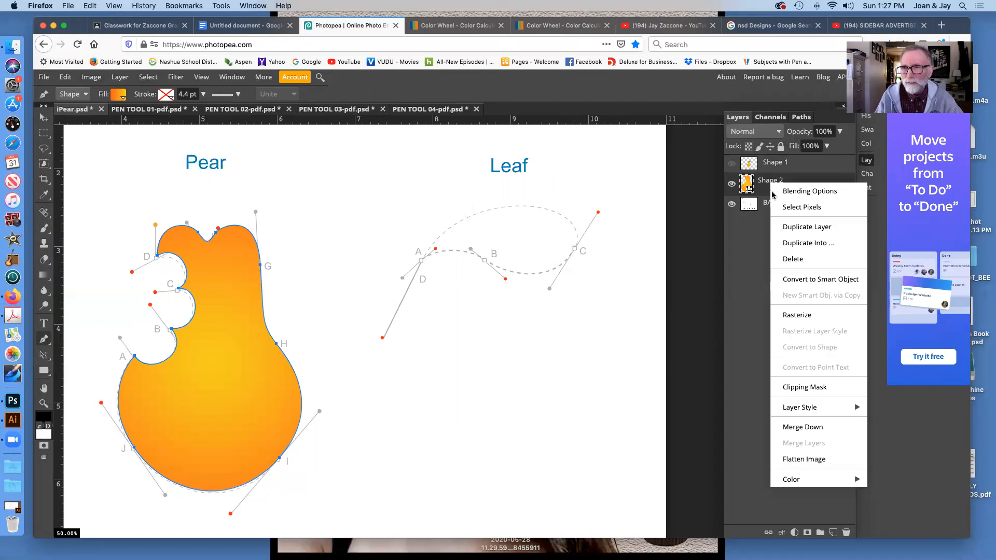
left_click(614, 348)
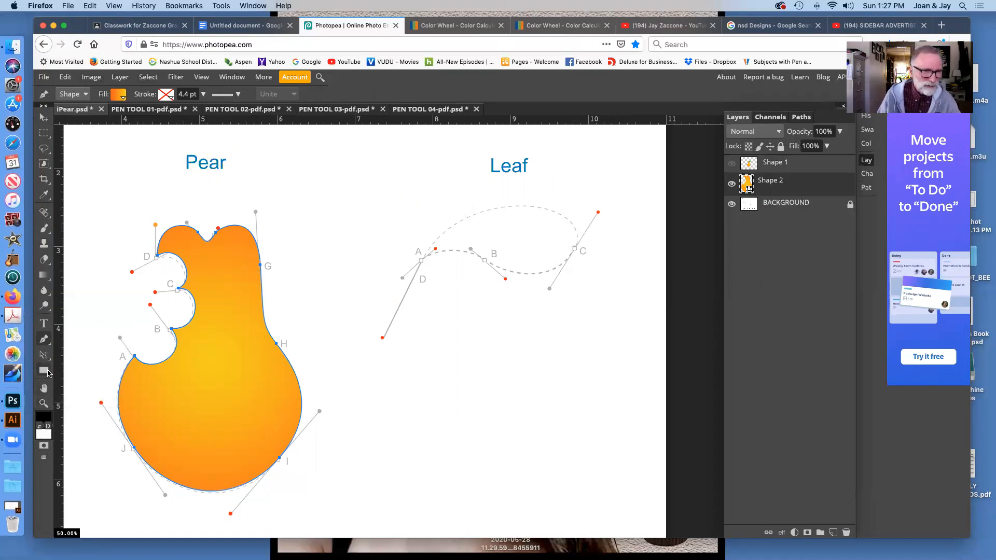
left_click(47, 357)
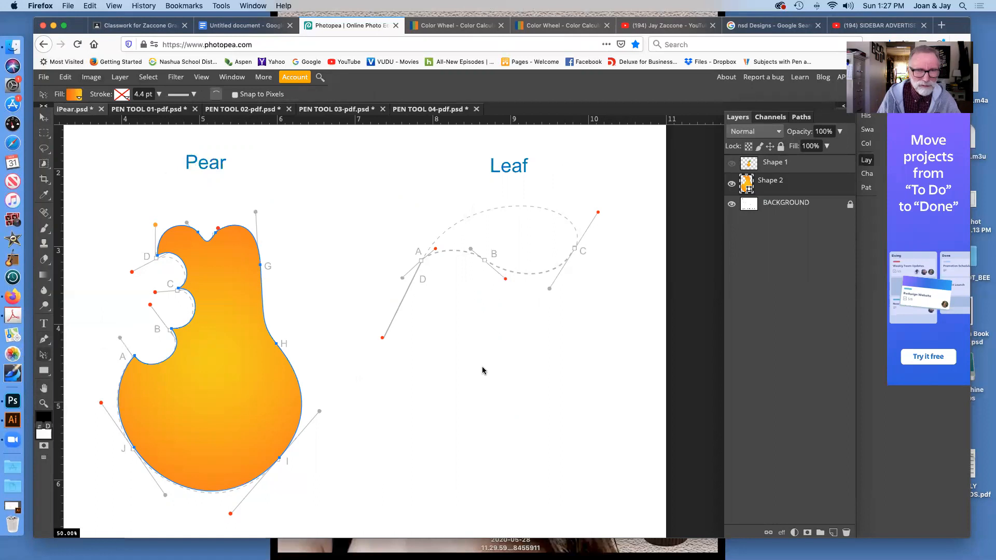
left_click(44, 117)
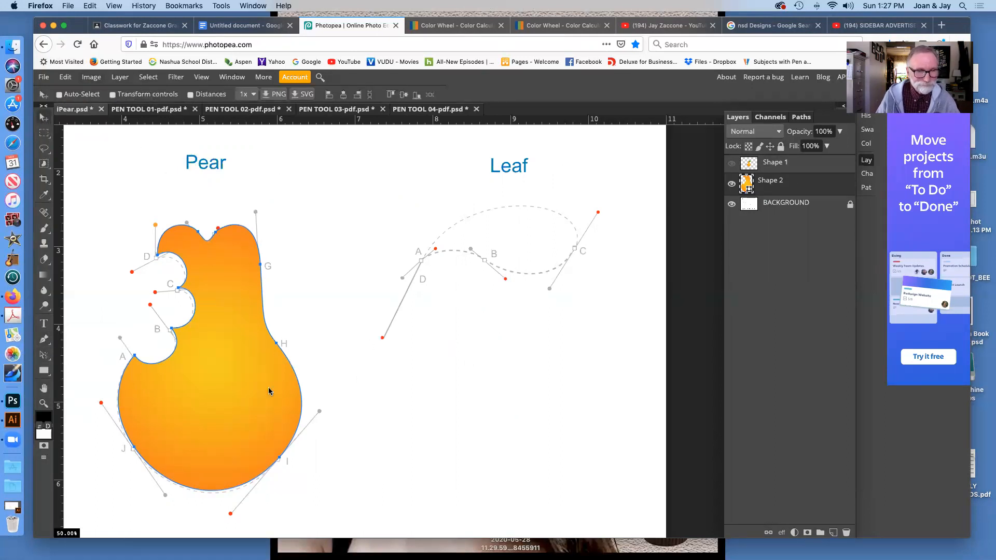
Step: Select the BACKGROUND layer and activate the Pen tool
left_click(790, 206)
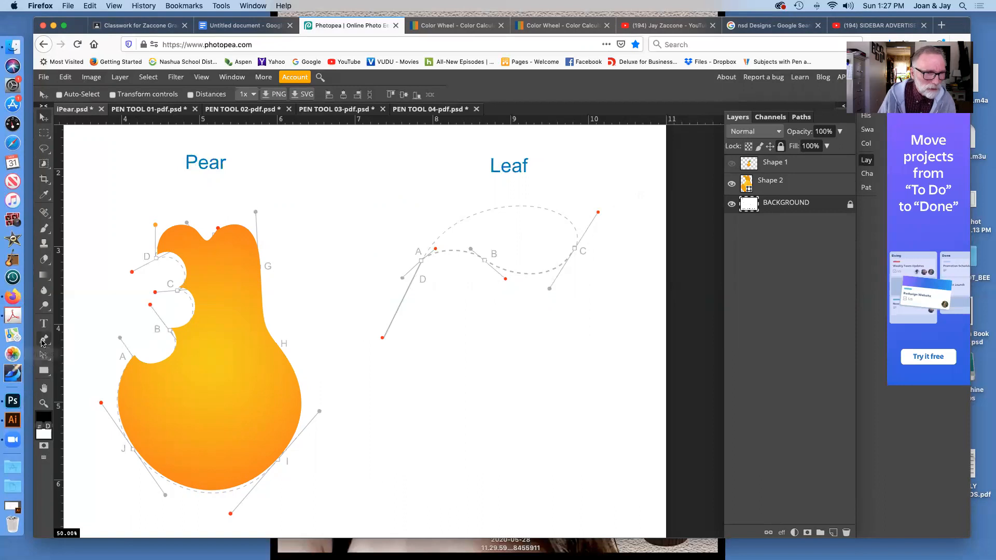
right_click(43, 343)
left_click(78, 339)
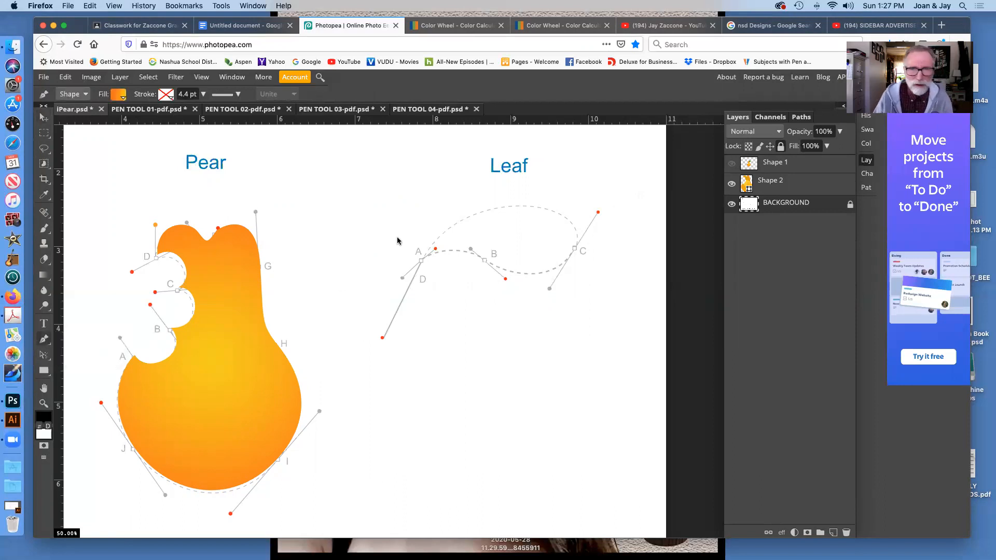
Step: Set the Pen tool's fill to none and its stroke to black, and select the Shape 2 pear layer
left_click(122, 96)
left_click(149, 115)
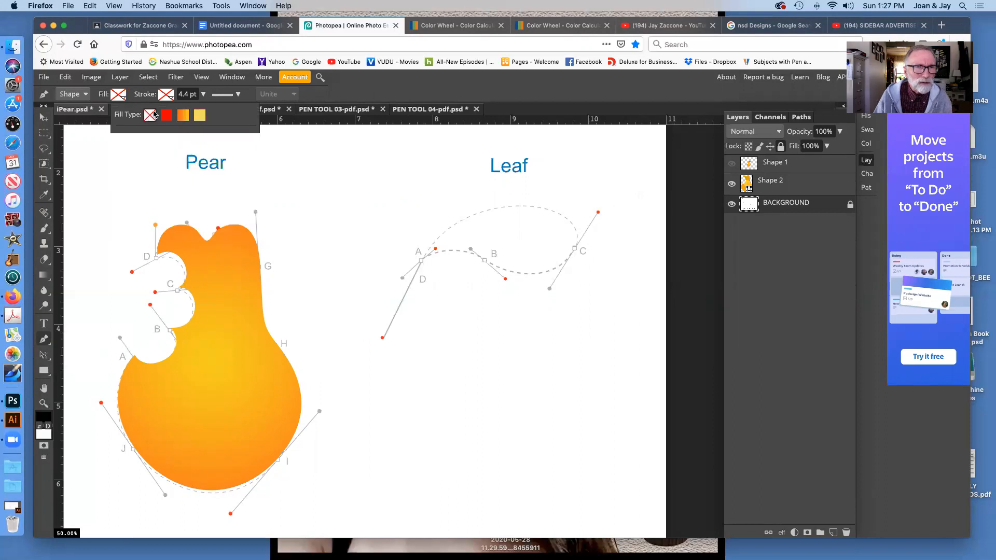
left_click(167, 95)
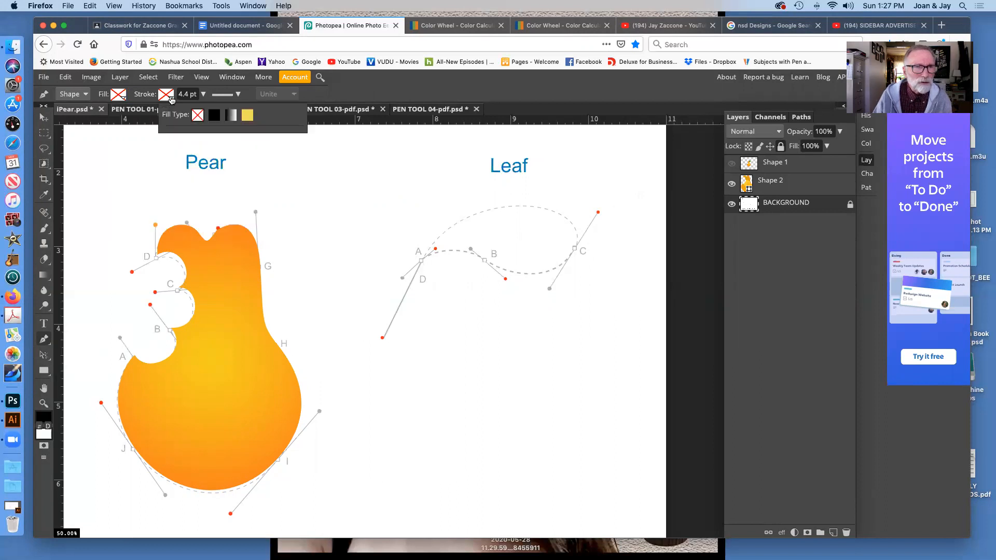
left_click(214, 116)
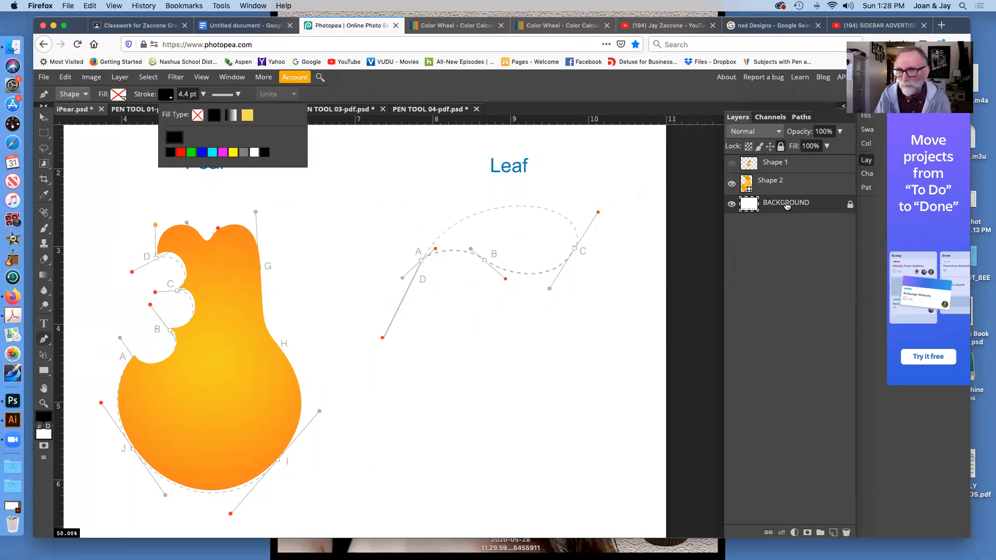
left_click(791, 181)
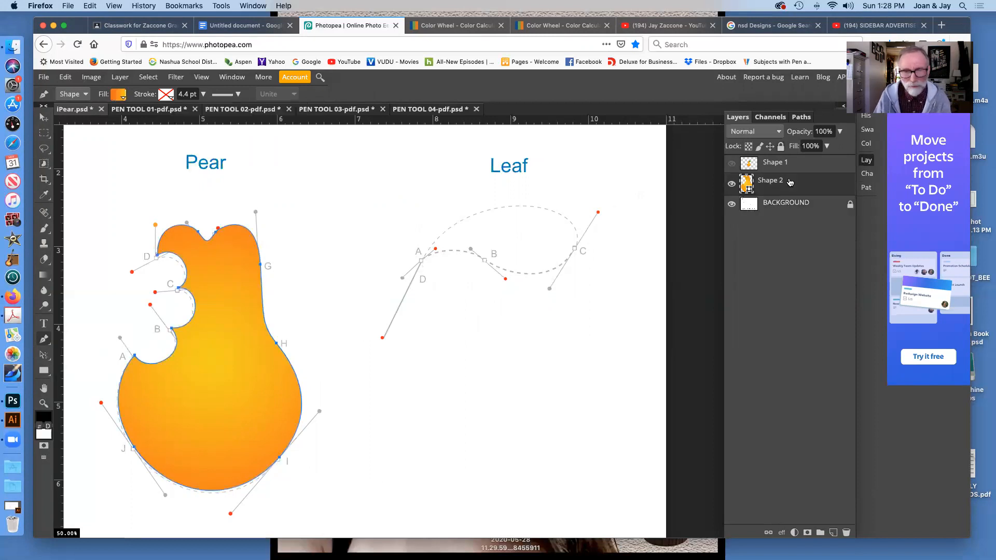
Step: With the BACKGROUND layer selected, set the Pen tool's fill to none and its stroke to solid black
left_click(786, 202)
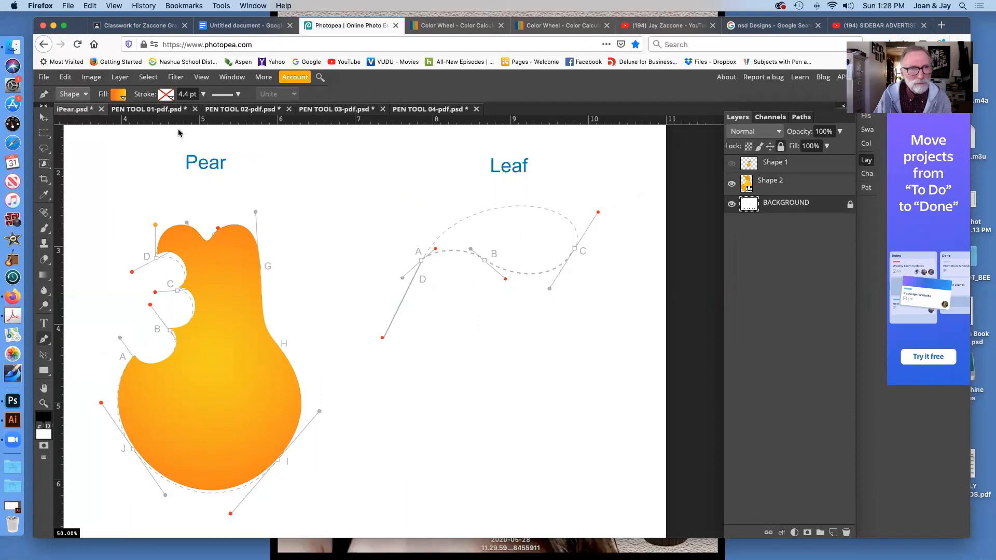
left_click(119, 95)
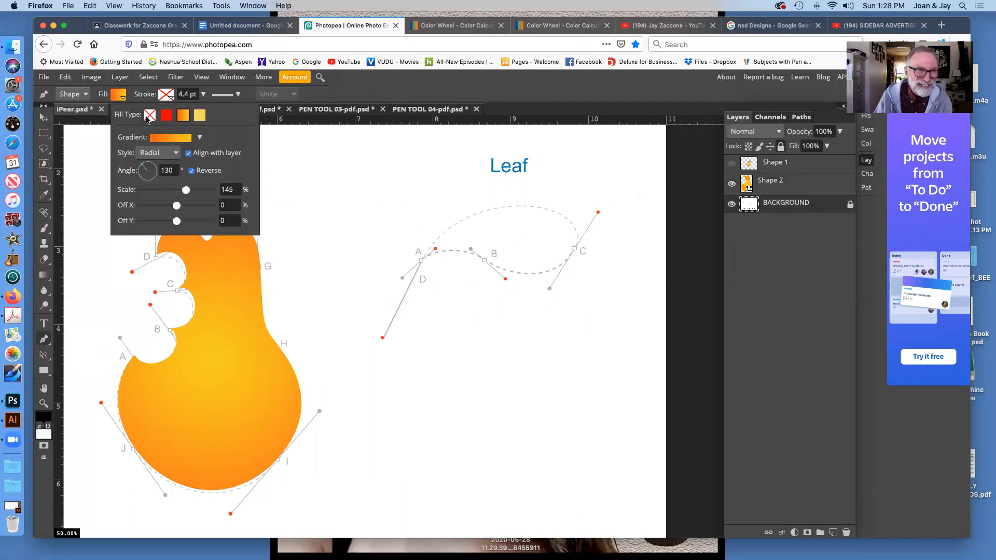
left_click(148, 117)
left_click(170, 99)
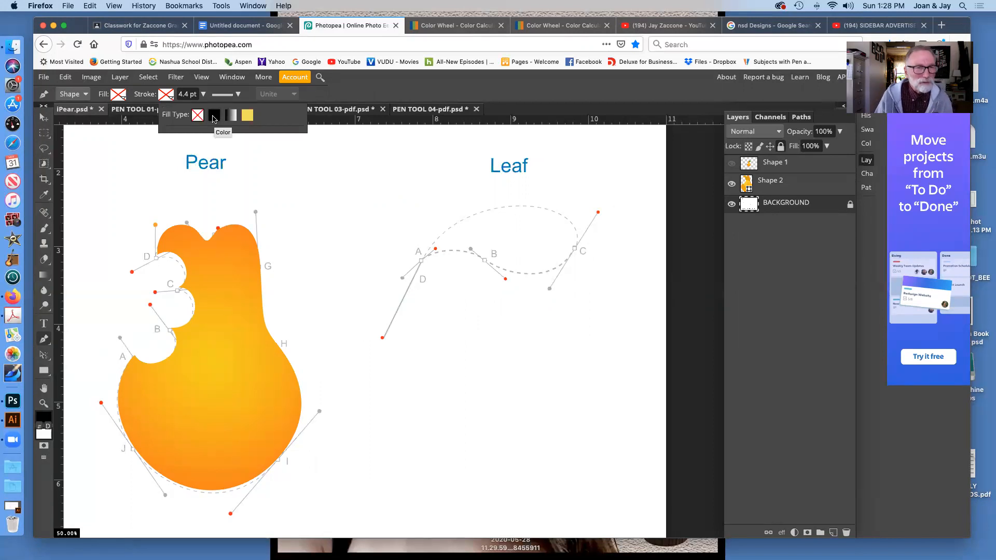
left_click(213, 117)
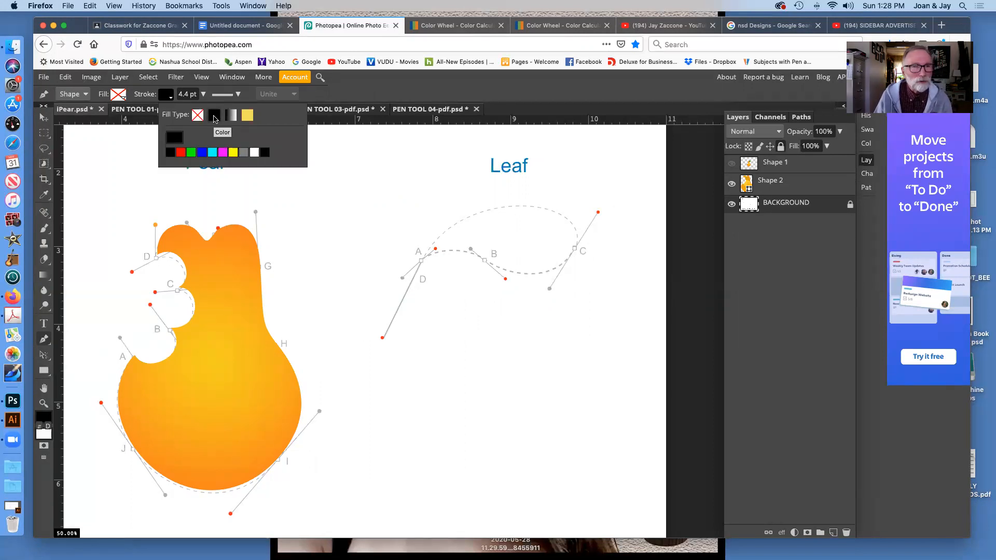
Step: Start the leaf path with smooth anchors at template points A, B and C, matching their direction handles
left_click(422, 260)
left_click_drag(422, 261, 436, 249)
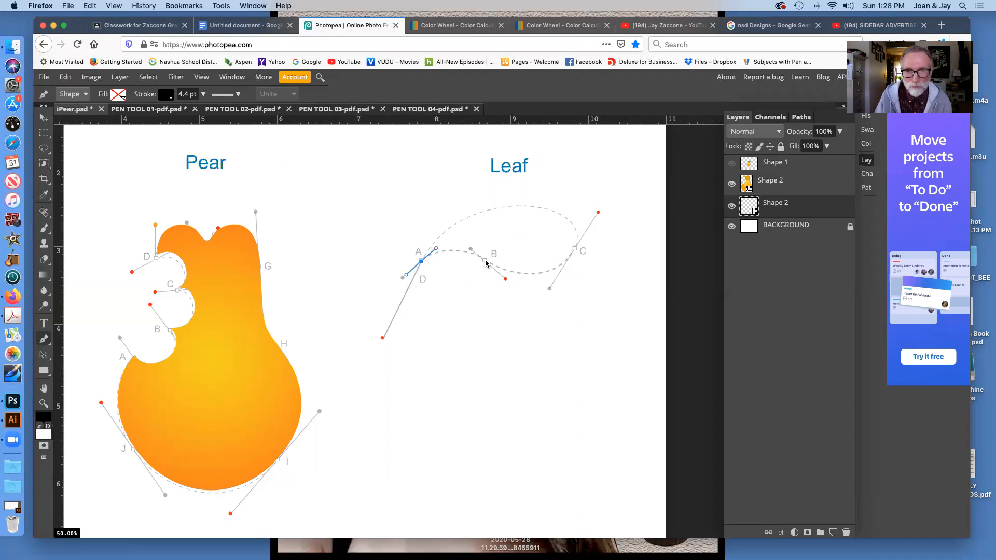
left_click_drag(483, 261, 507, 279)
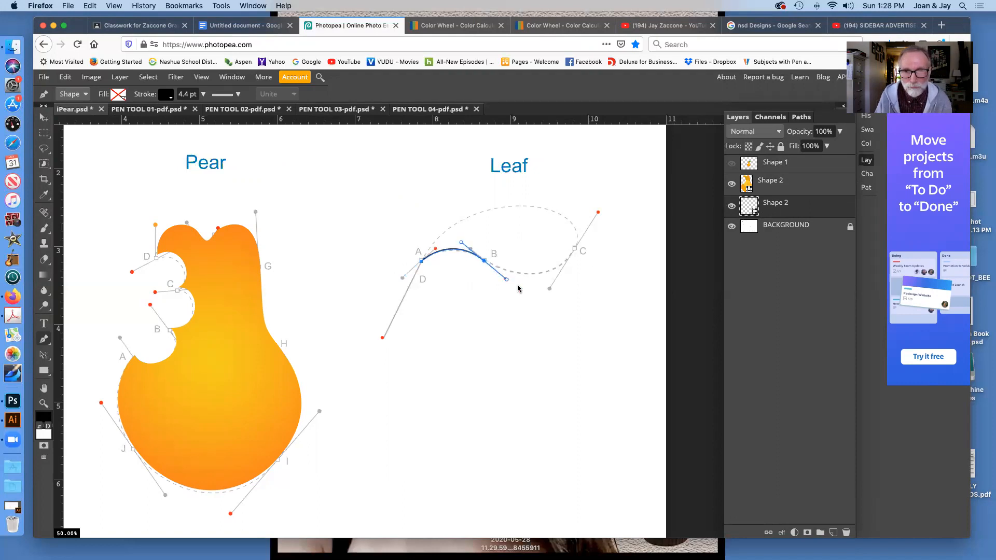
left_click(574, 251)
left_click_drag(576, 249, 598, 212)
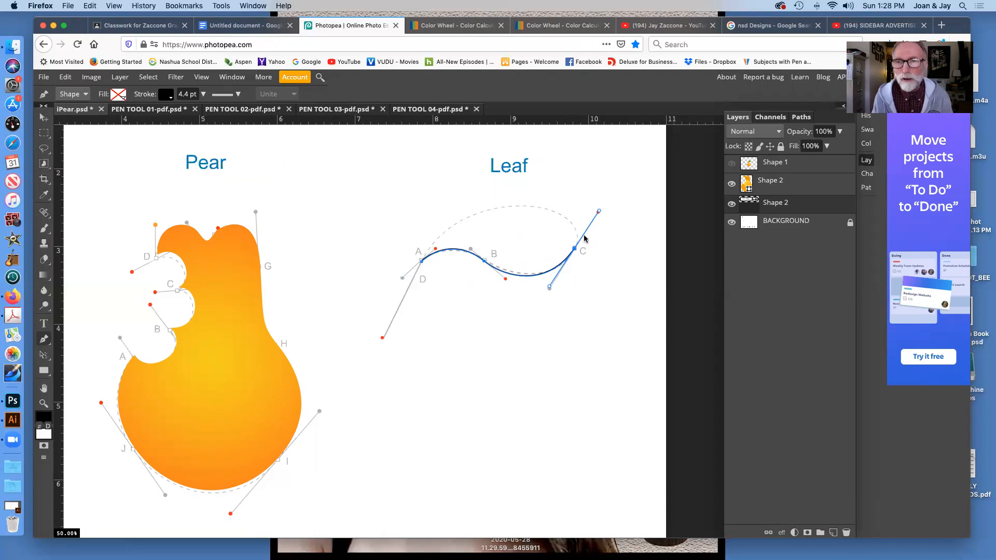
Step: Add a smooth anchor on the leaf's upper edge and end the path with a curved anchor at D
left_click(511, 207)
left_click_drag(510, 208, 498, 213)
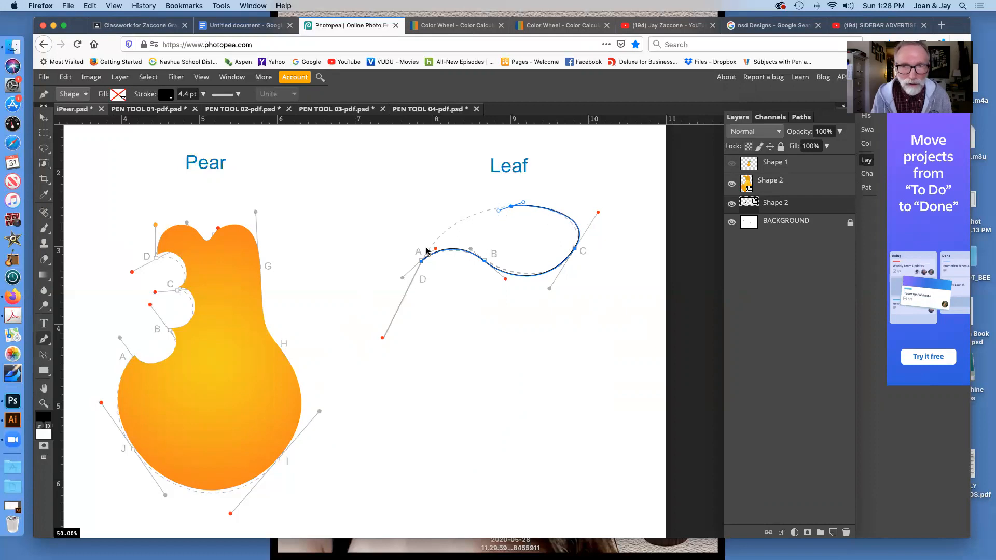
left_click_drag(424, 258, 402, 301)
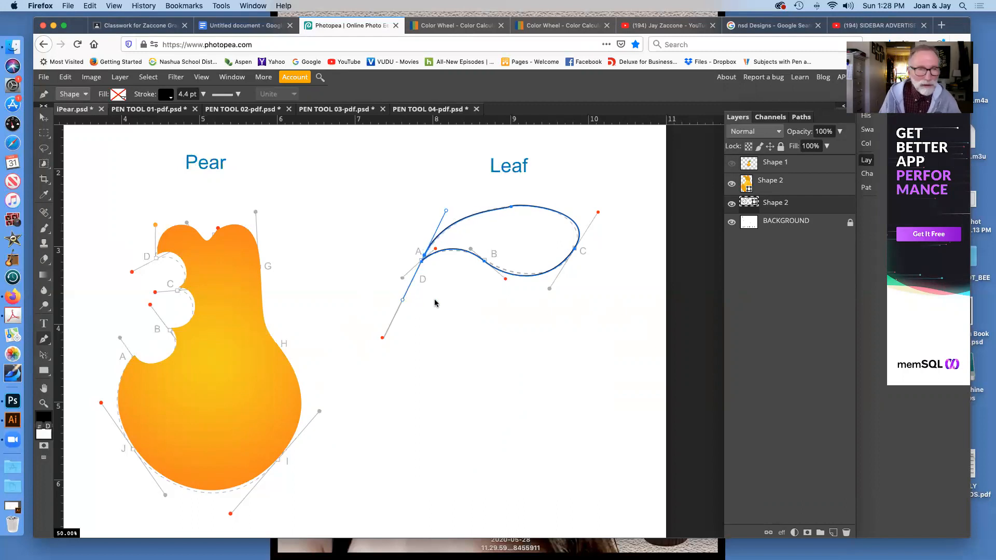
Step: With Direct Select, move the leaf path's end anchor onto point A and lengthen its upper handle to follow the dashed outline
right_click(44, 355)
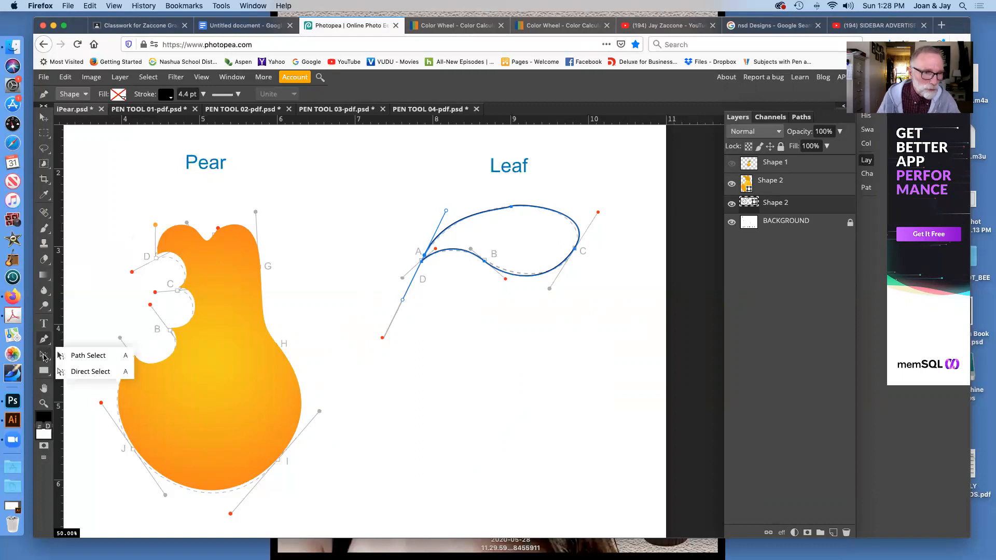
left_click(81, 372)
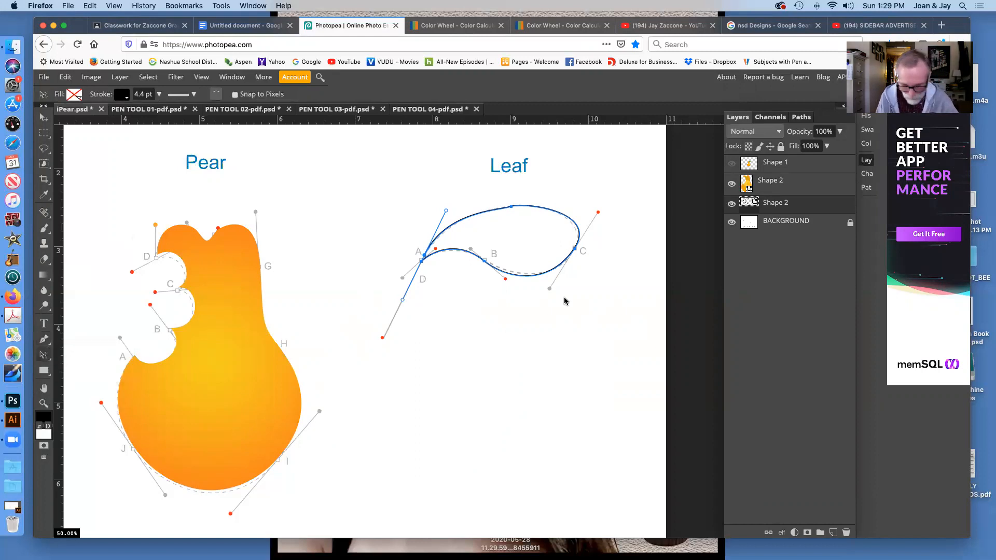
key("super+plus")
key("super+plus")
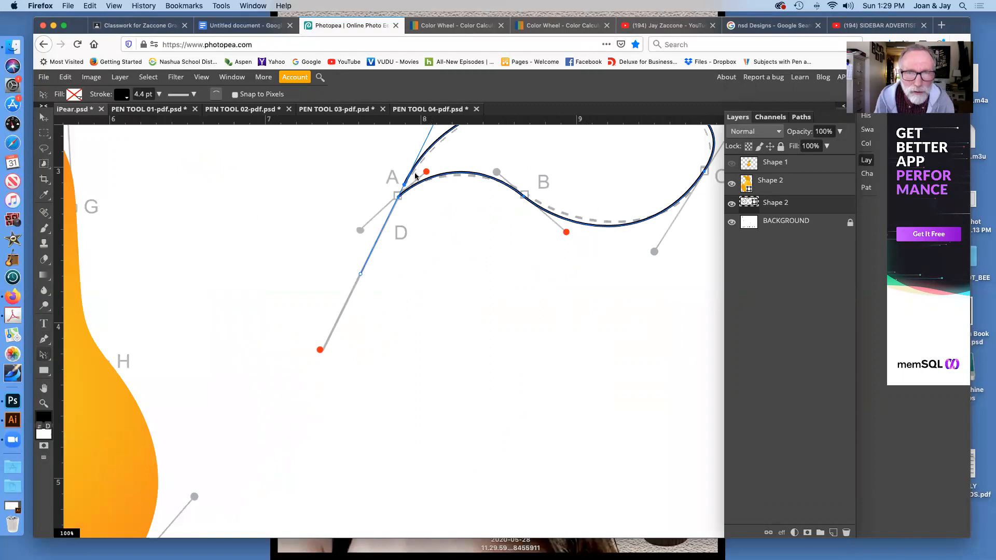
left_click_drag(404, 185, 398, 197)
left_click_drag(492, 259, 436, 356)
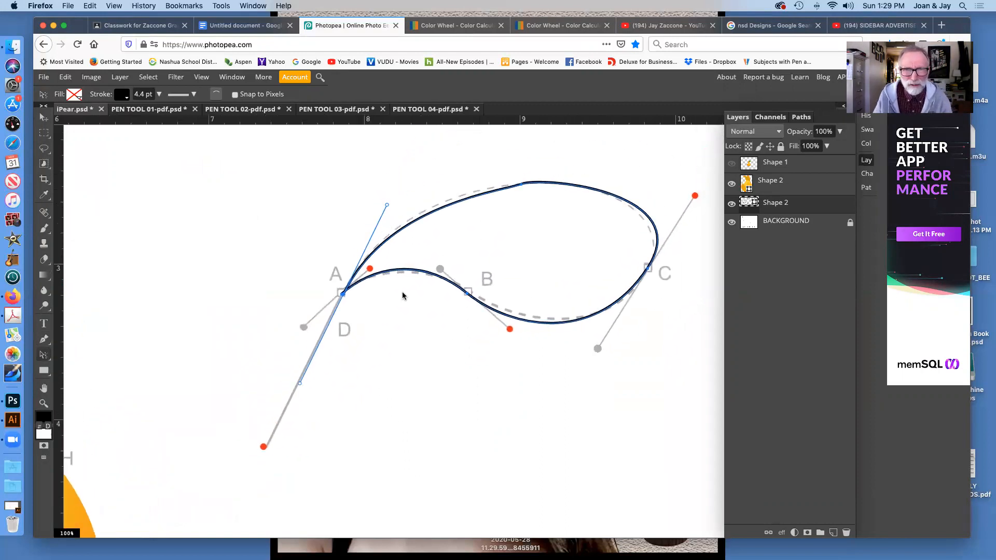
left_click_drag(387, 206, 398, 191)
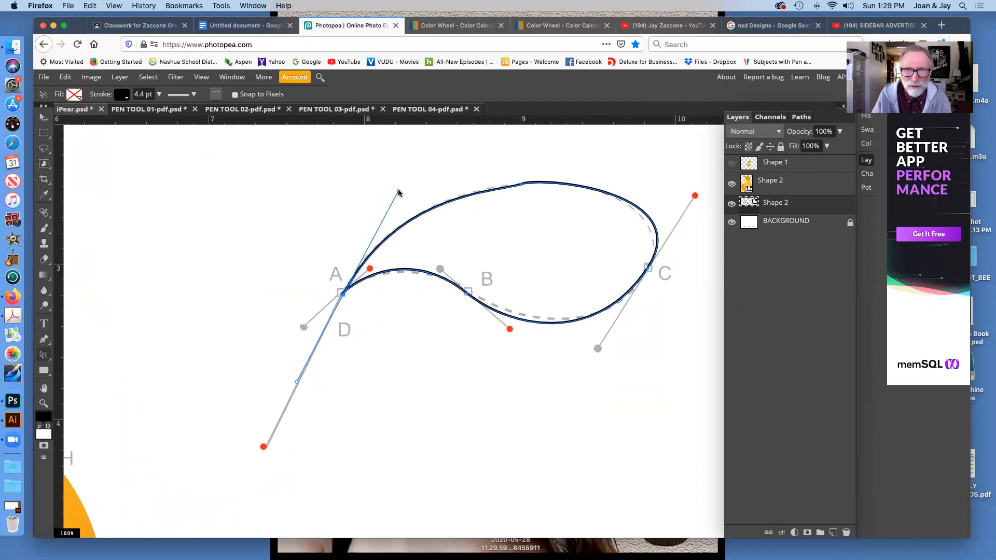
Step: Adjust the handles of the leaf's upper anchor and of anchor C to fit the curves to the dashed outline
left_click(520, 185)
left_click_drag(495, 194, 491, 190)
left_click_drag(647, 270, 648, 271)
left_click_drag(693, 199, 685, 195)
left_click_drag(609, 352, 617, 332)
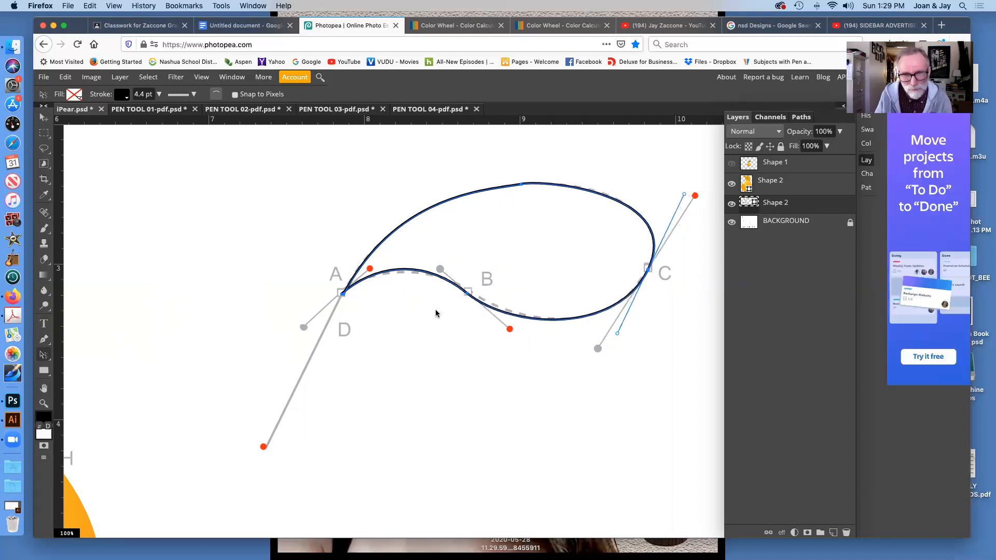
Step: Fine-tune the right handle of the leaf's upper anchor and switch to the Move tool
left_click(520, 184)
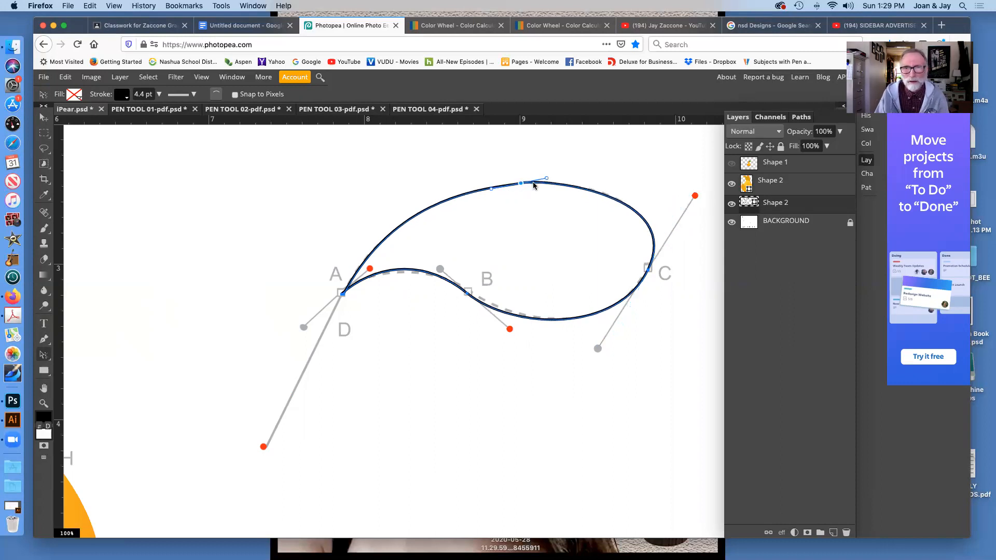
left_click_drag(547, 181, 550, 179)
left_click(43, 117)
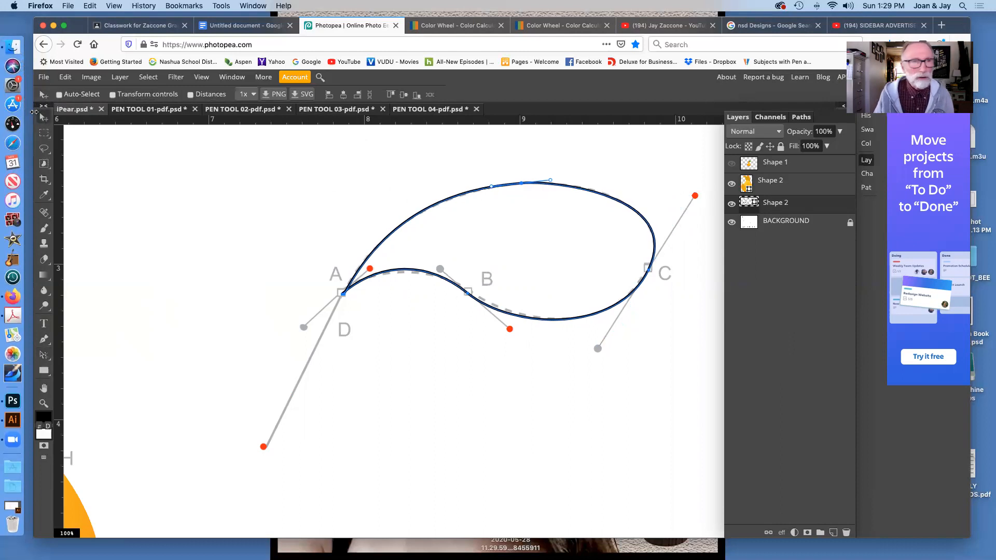
Step: With Path Select, move the whole leaf path slightly upward from the dashed outline
left_click(41, 356)
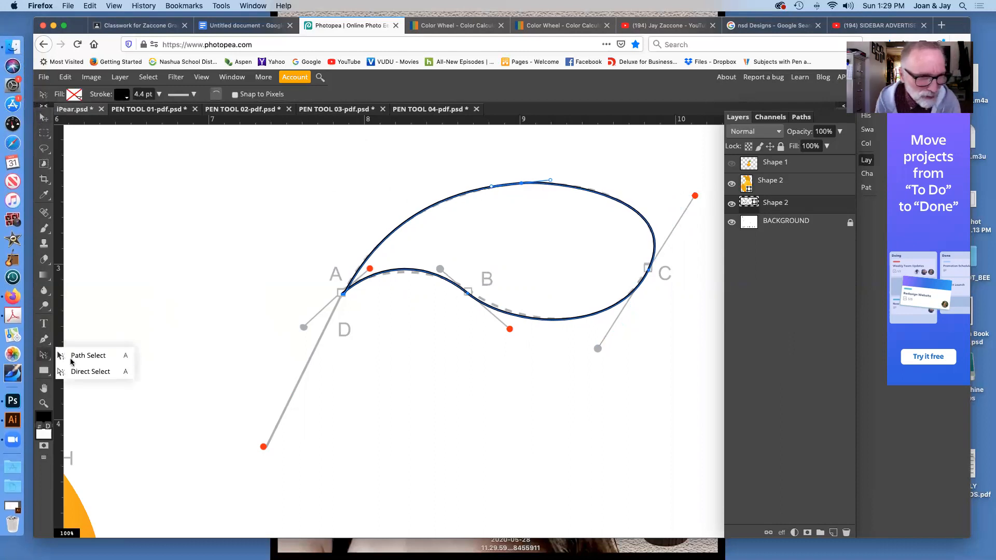
left_click(83, 350)
mouse_move(444, 202)
left_mouse_down()
mouse_move(389, 151)
mouse_move(394, 192)
mouse_move(443, 189)
left_mouse_up()
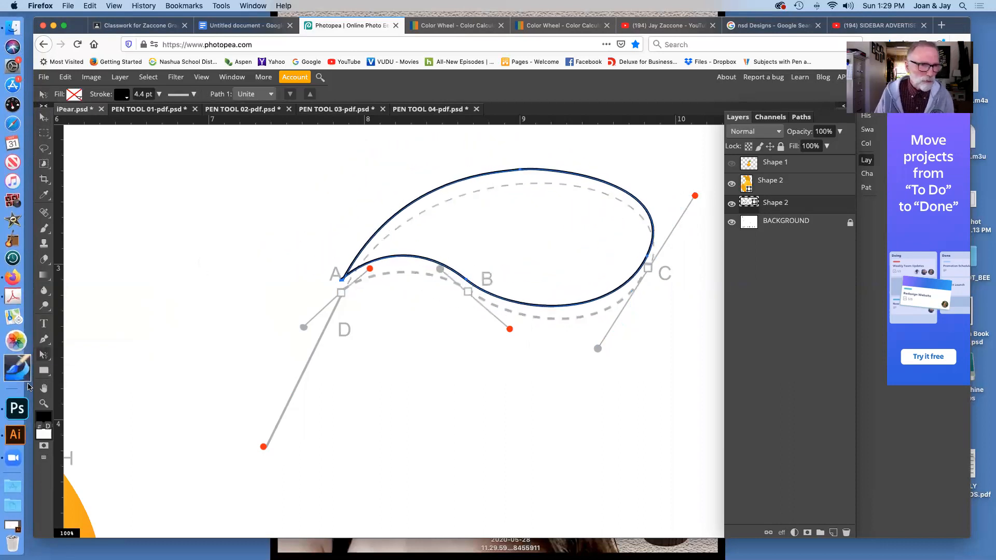
Step: Fill the selected leaf path with a gradient
left_click(44, 358)
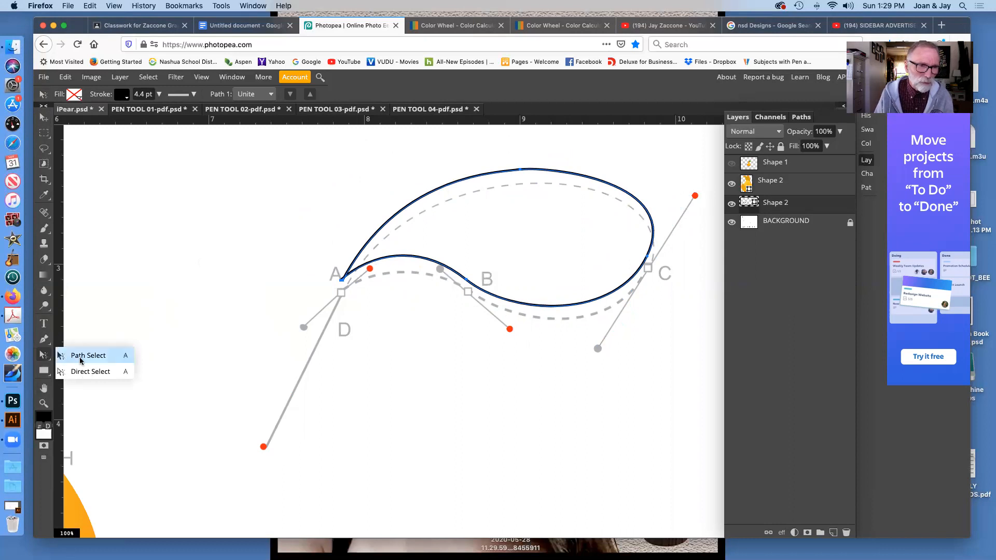
left_click(80, 358)
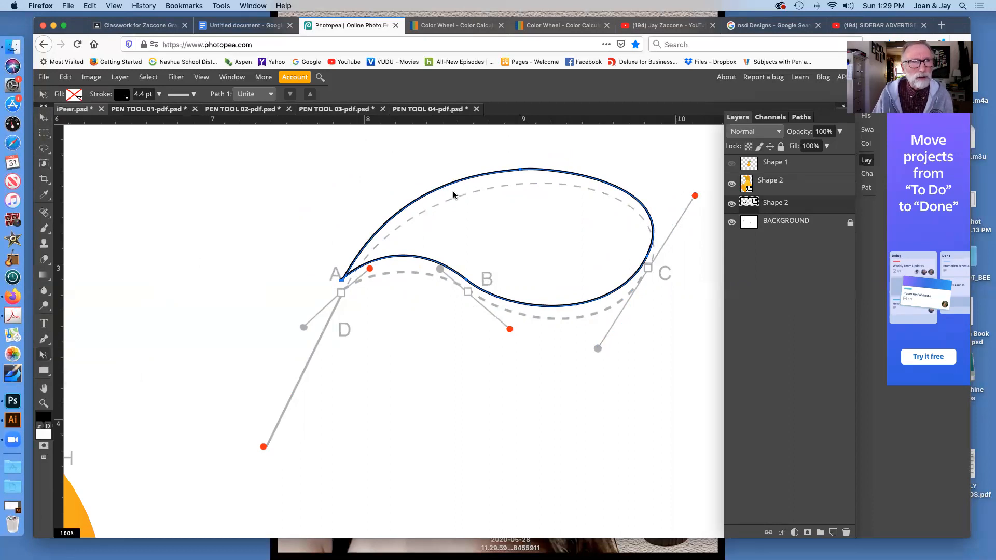
left_click(45, 340)
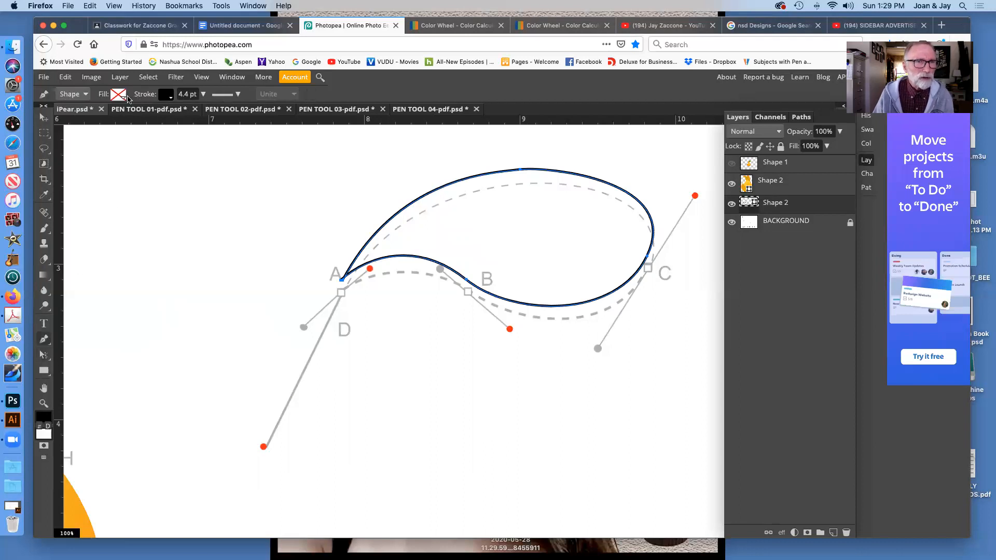
left_click(43, 354)
left_click(80, 100)
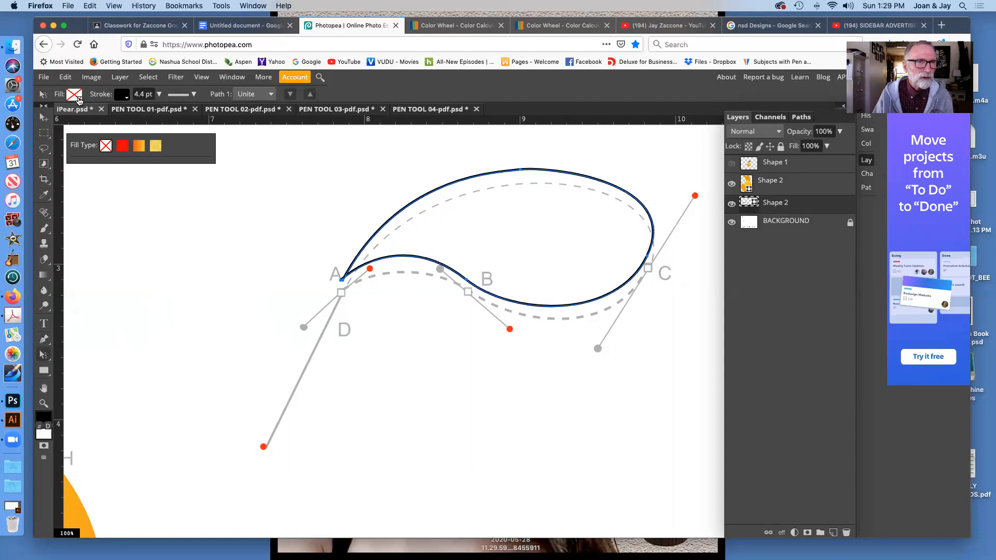
left_click(139, 149)
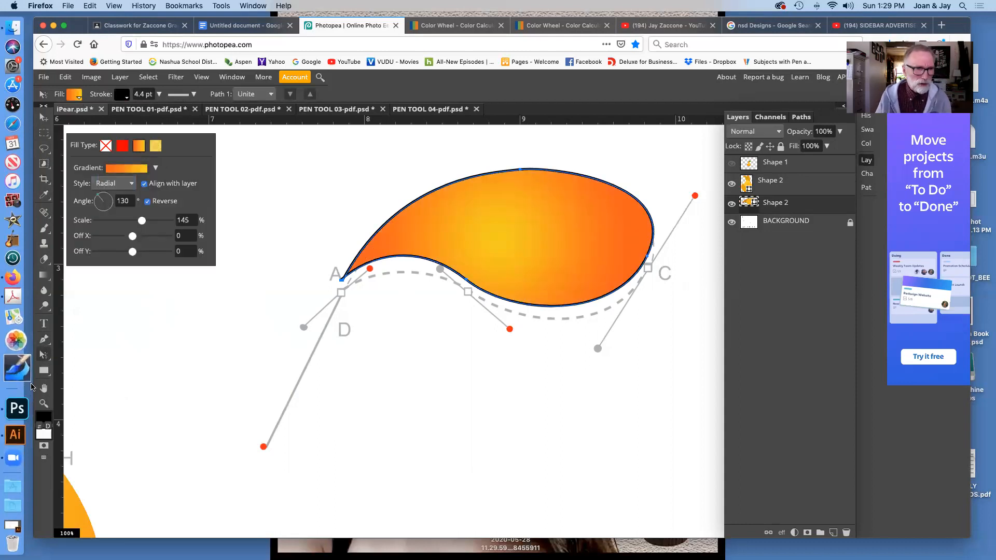
Step: Change the starting color of the leaf's gradient to dark green 20590c
left_click(46, 361)
right_click(43, 358)
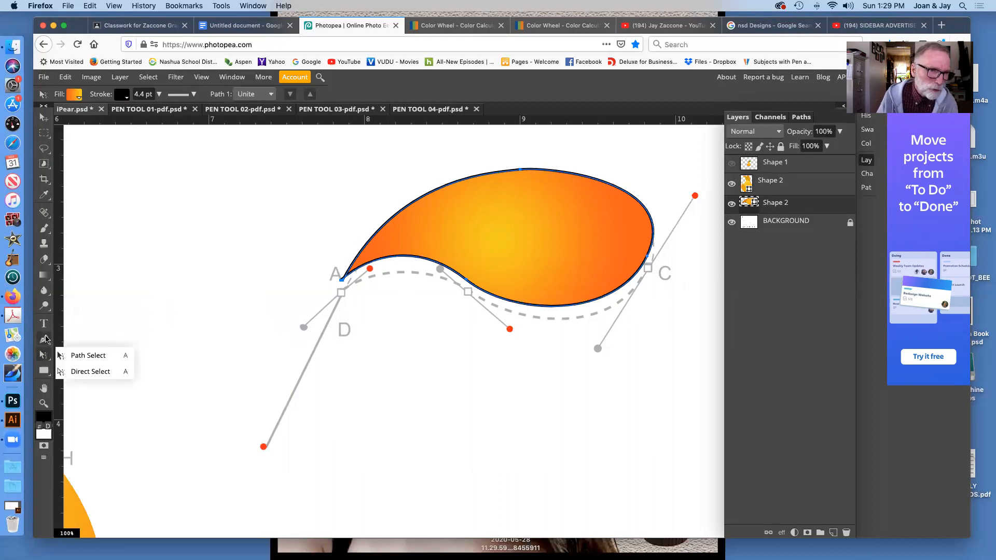
left_click(88, 356)
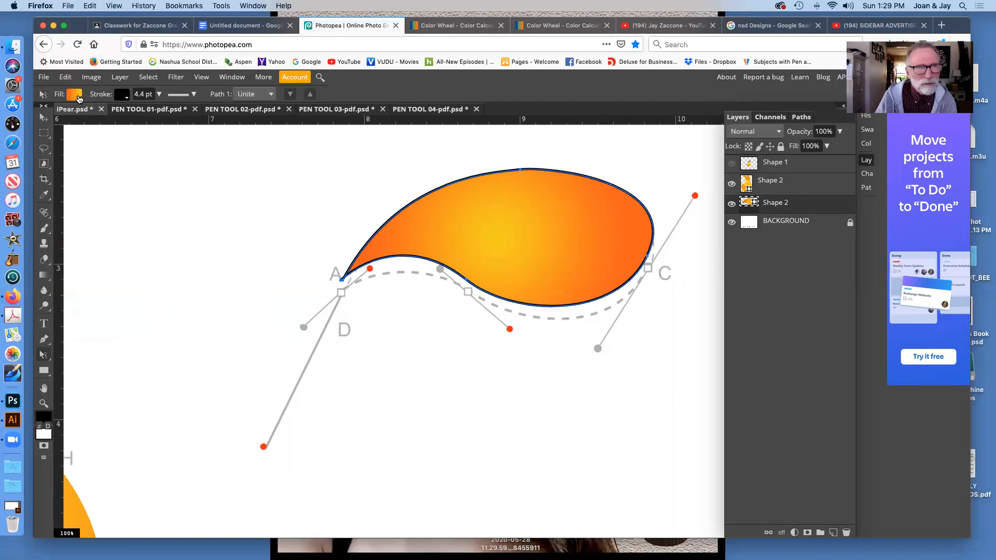
left_click(77, 98)
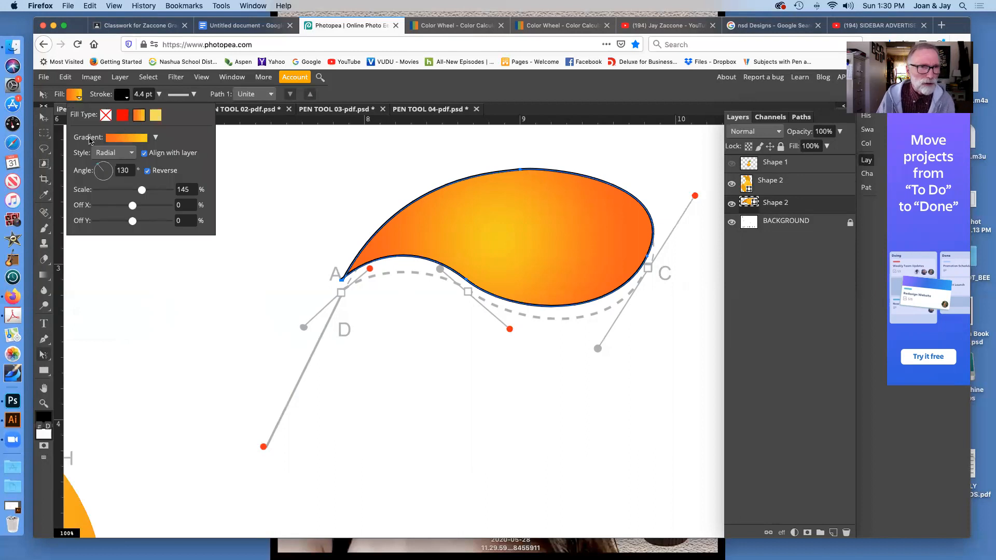
left_click(126, 139)
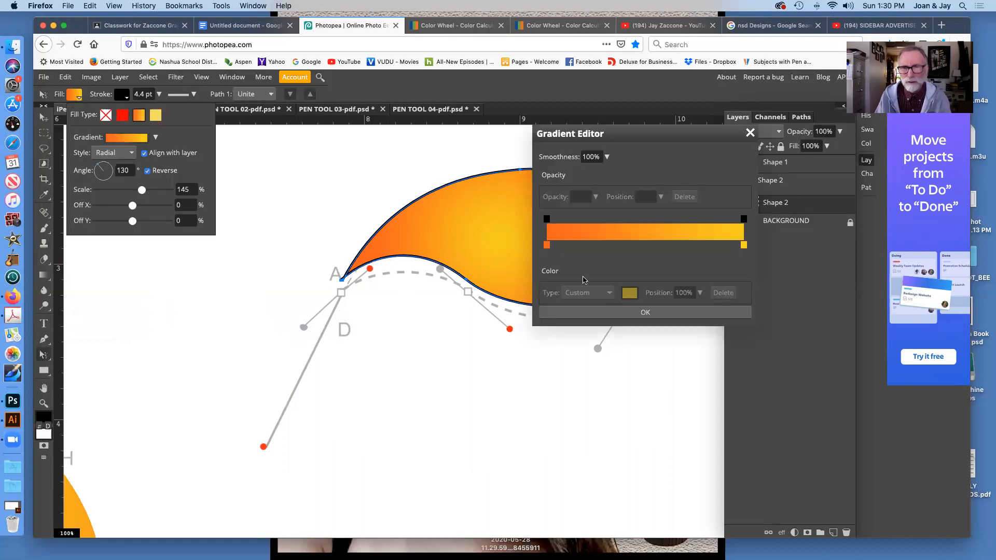
left_click(546, 246)
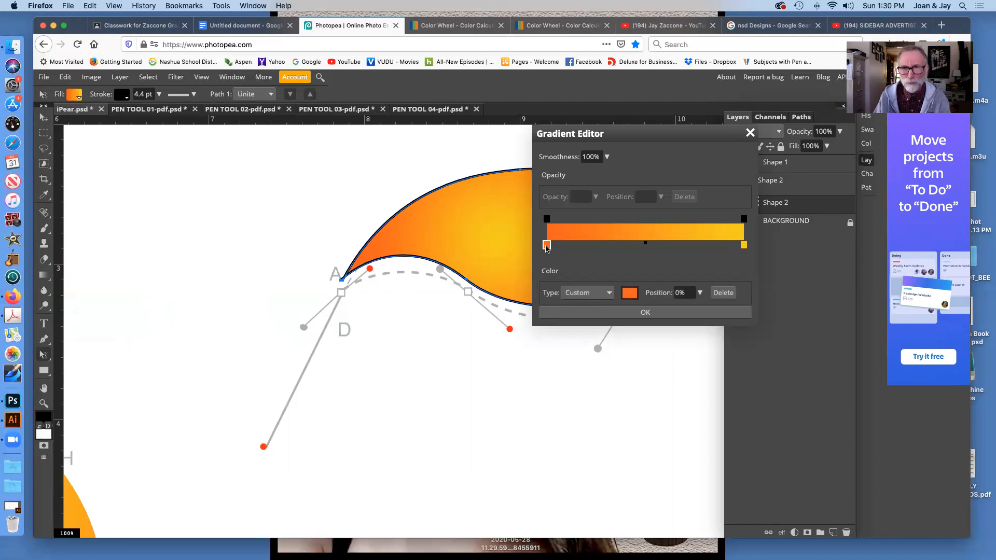
left_click(629, 293)
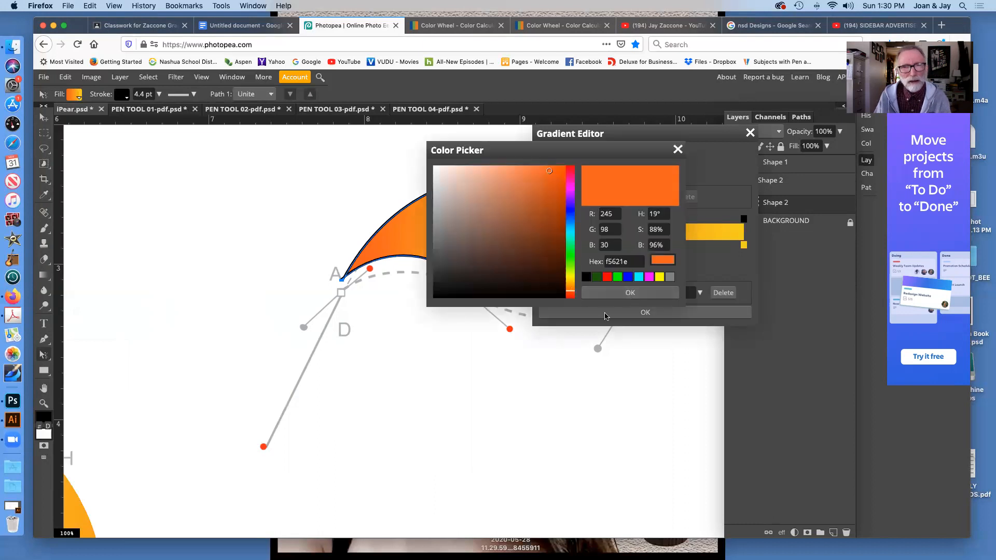
left_click(439, 27)
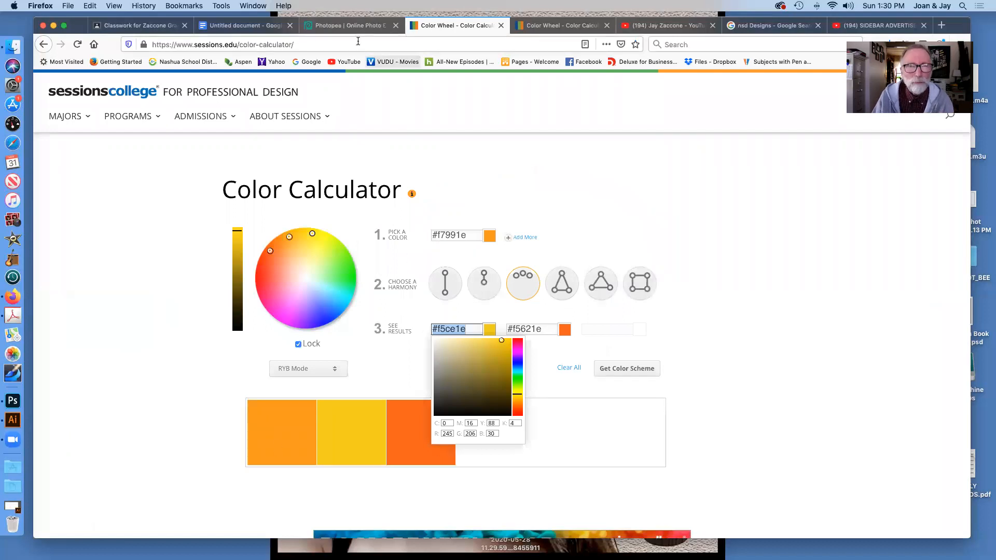
left_click(357, 27)
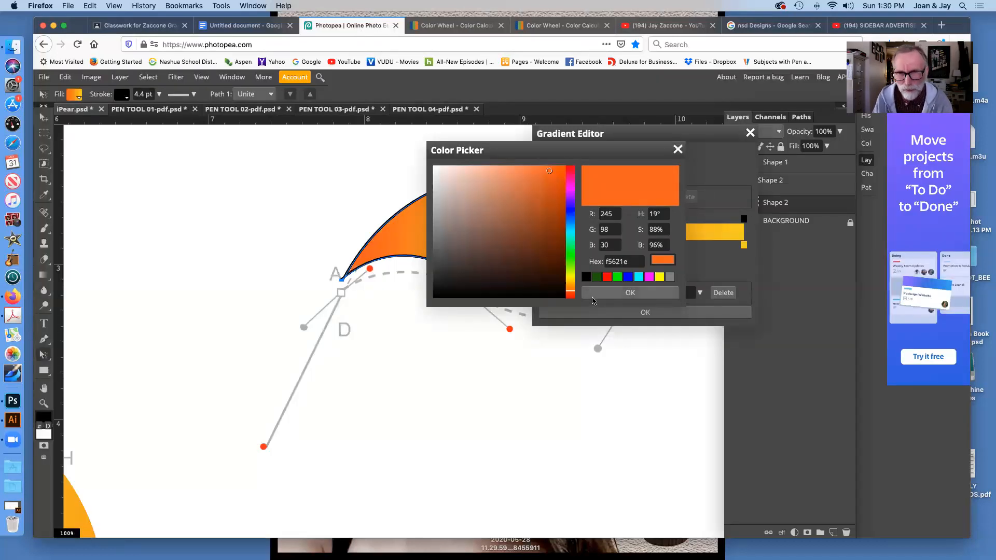
left_click(597, 278)
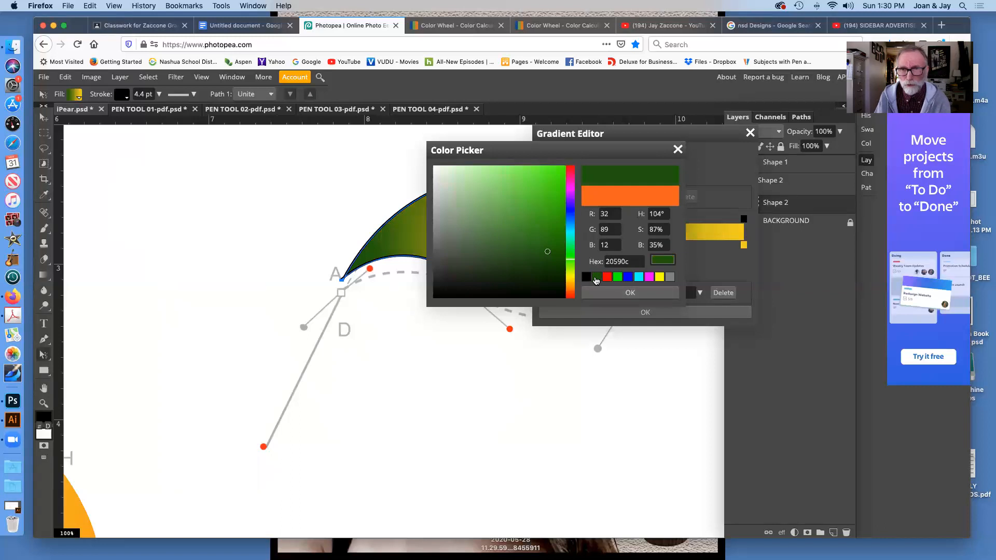
left_click_drag(565, 162, 316, 201)
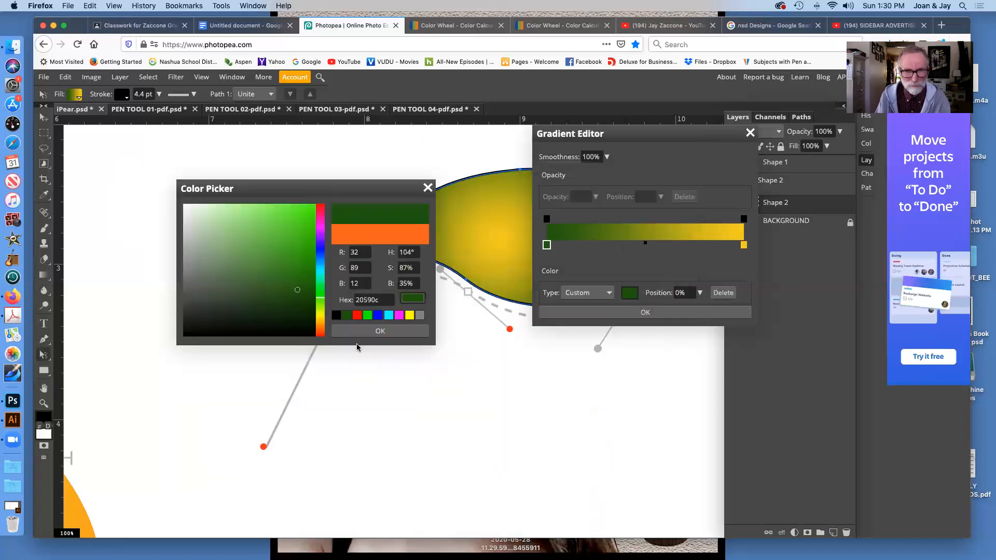
left_click(367, 332)
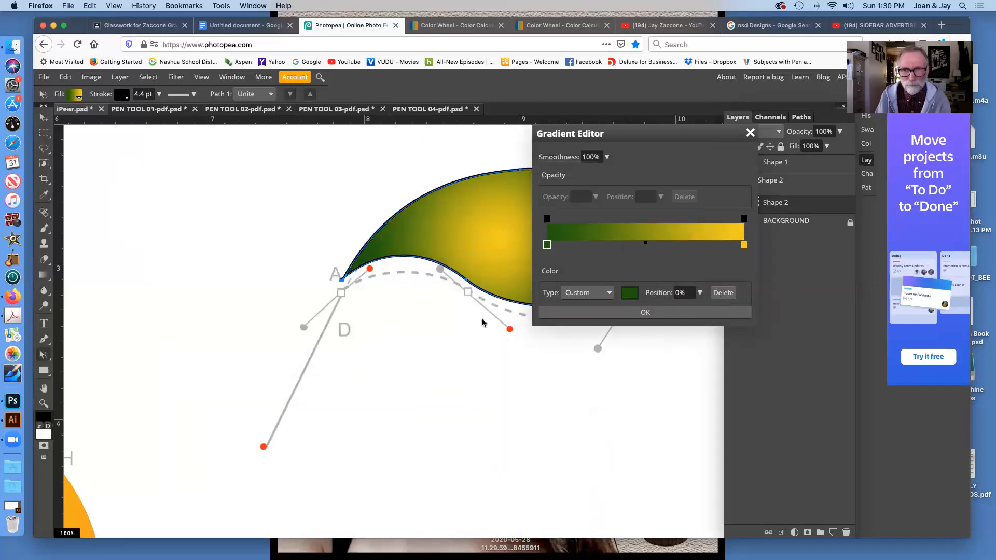
Step: Change the end color of the leaf's gradient to bright green 34c701 and accept the edited gradient
left_click(744, 248)
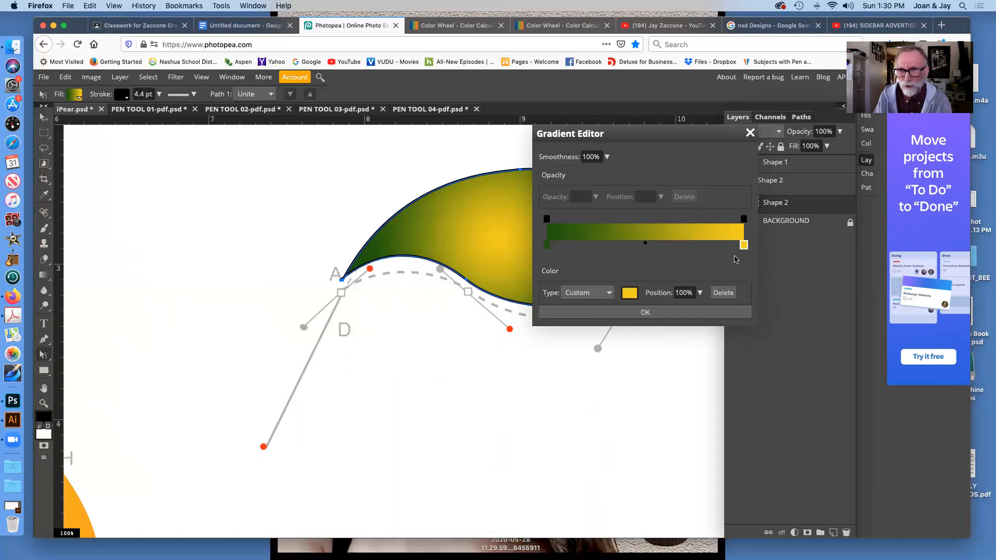
left_click(629, 292)
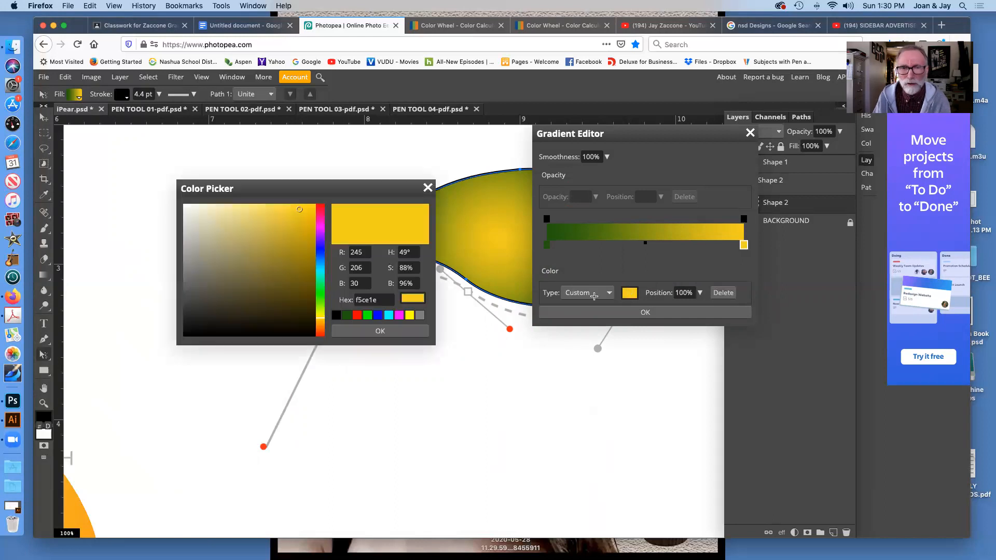
left_click(346, 316)
mouse_move(302, 272)
left_mouse_down()
mouse_move(304, 217)
mouse_move(315, 234)
left_mouse_up()
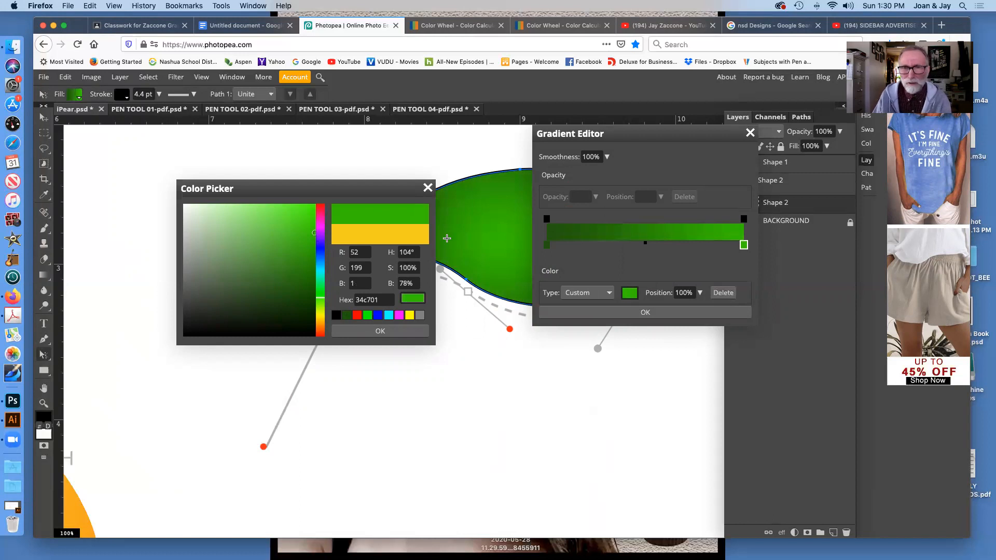
left_click(377, 333)
left_click_drag(633, 134, 727, 154)
left_click(730, 333)
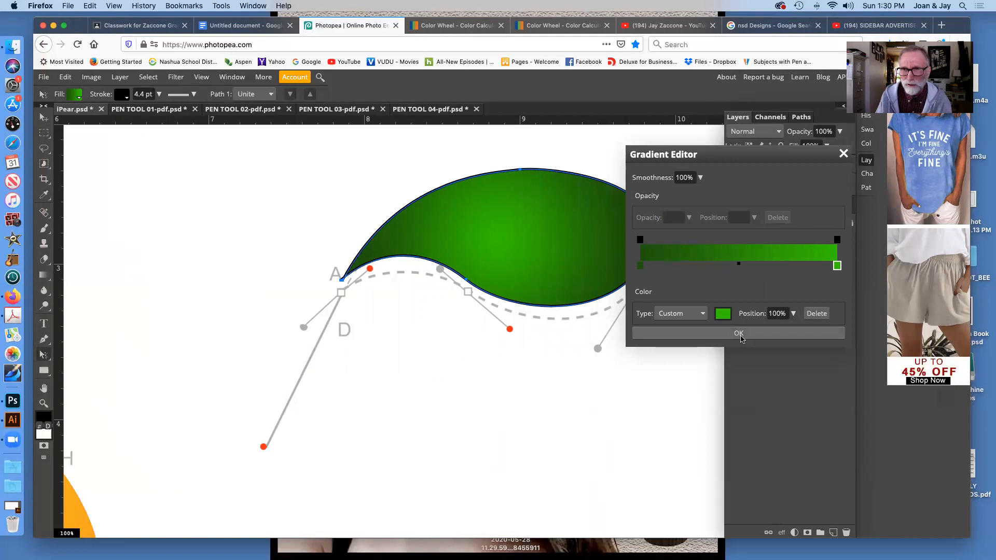
Step: Set the style of the leaf's gradient fill to Linear
left_click(76, 96)
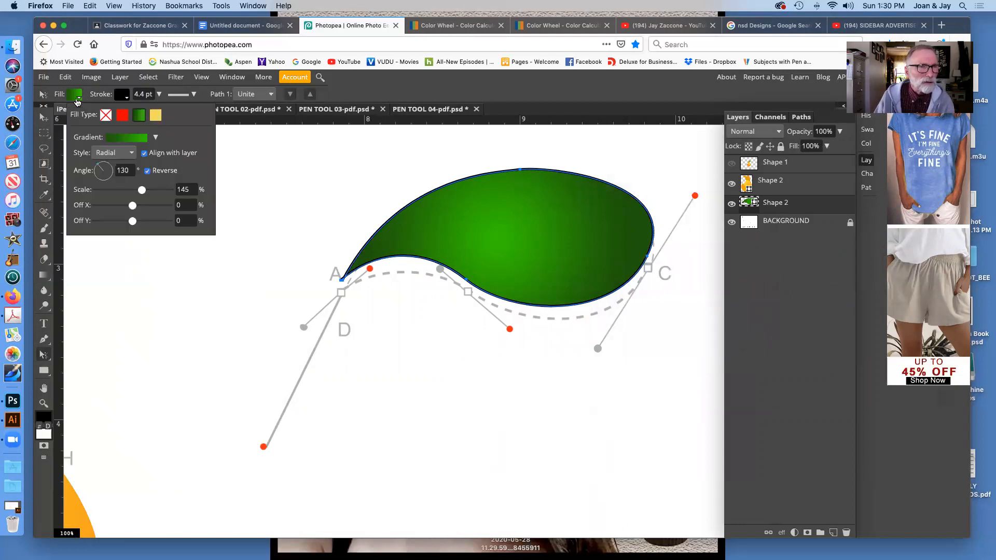
left_click(118, 154)
left_click(116, 144)
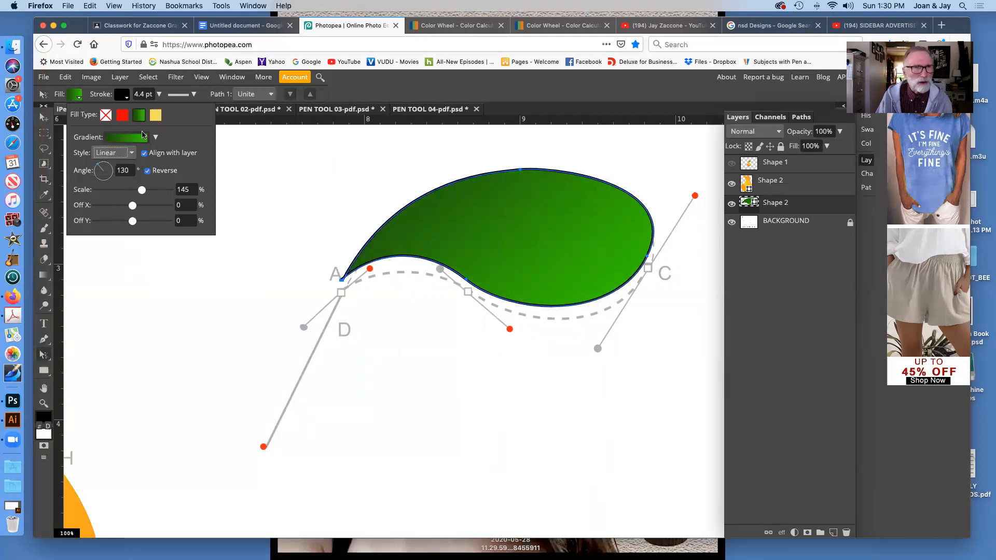
Step: Try to remove the leaf's stroke and undo the change to its fill and stroke
left_click(124, 98)
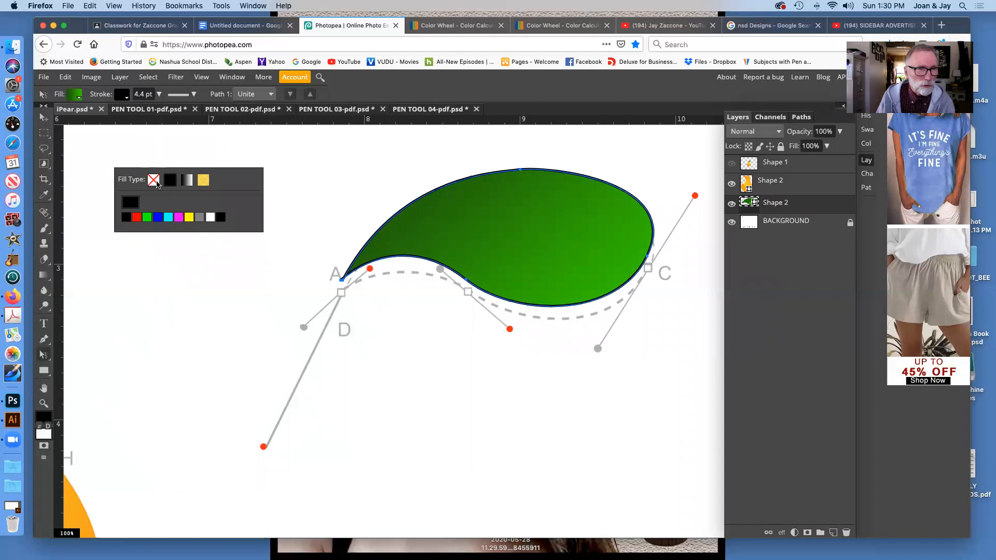
left_click(155, 182)
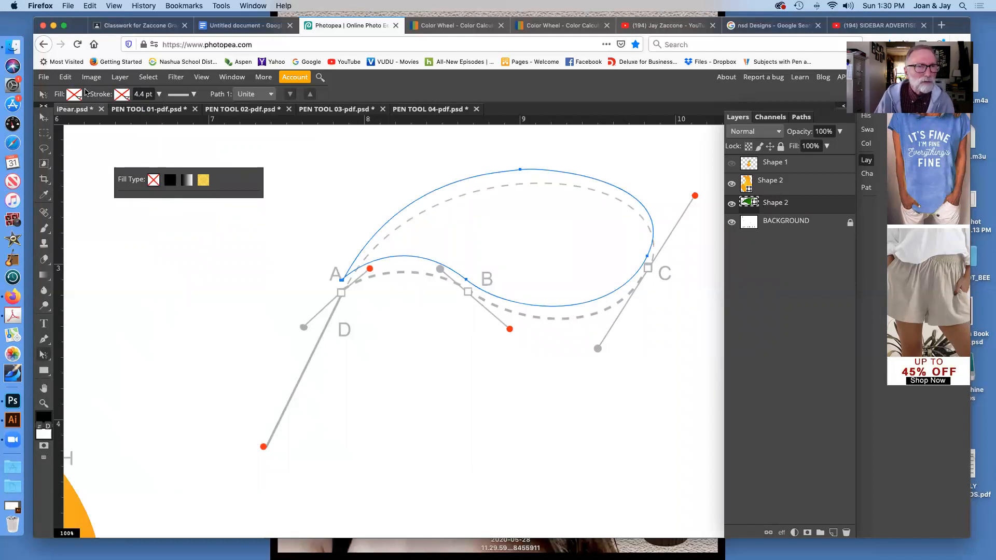
left_click(66, 77)
left_click(65, 76)
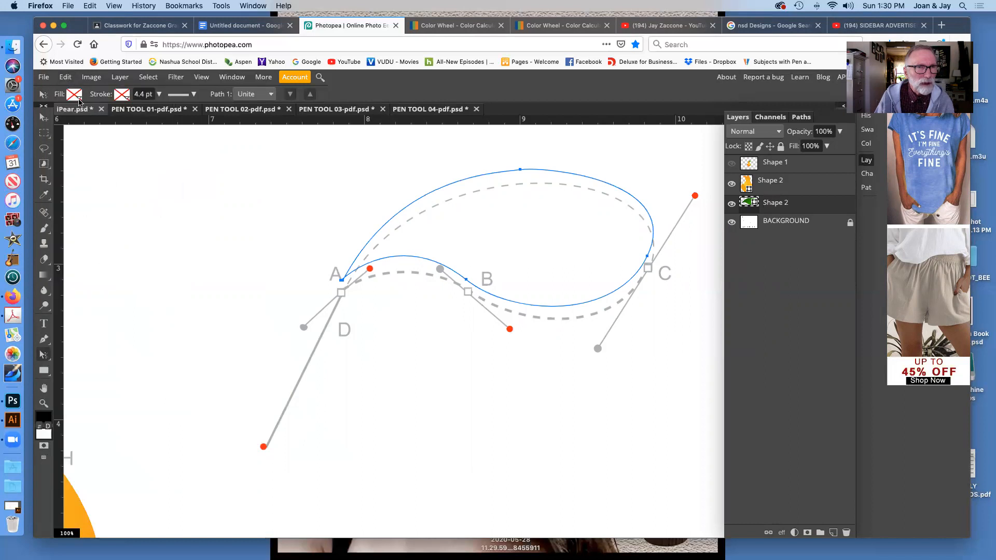
left_click(78, 98)
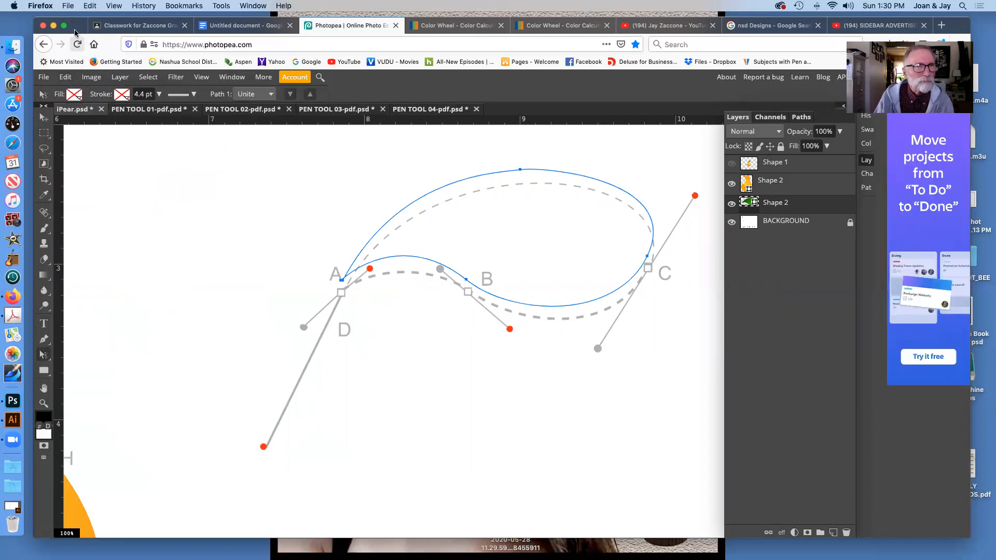
left_click(89, 7)
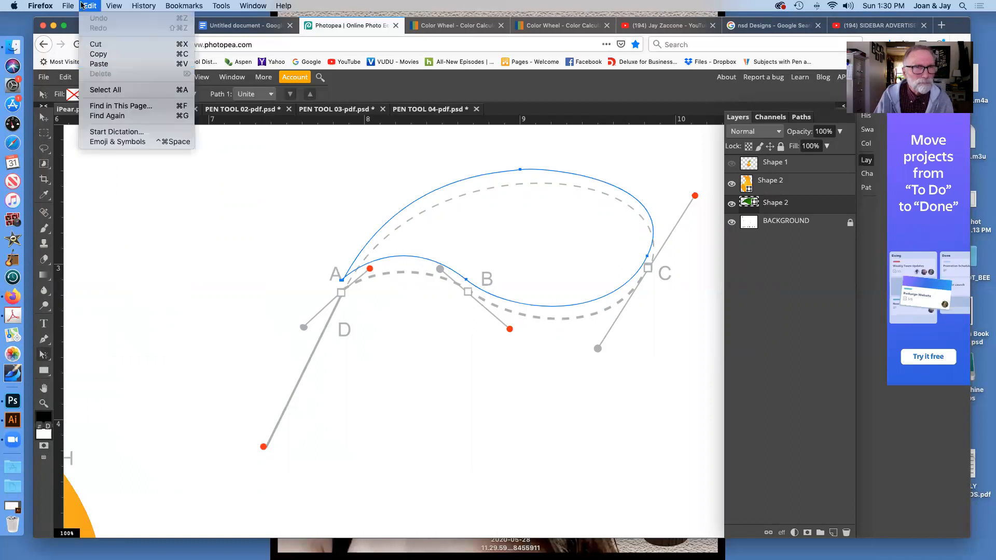
left_click(64, 81)
left_click(65, 78)
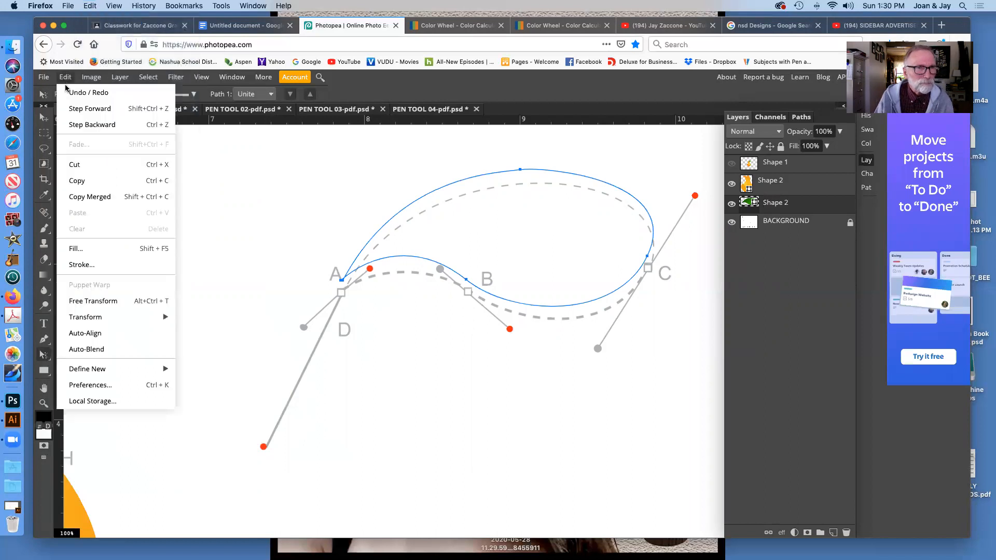
left_click(83, 110)
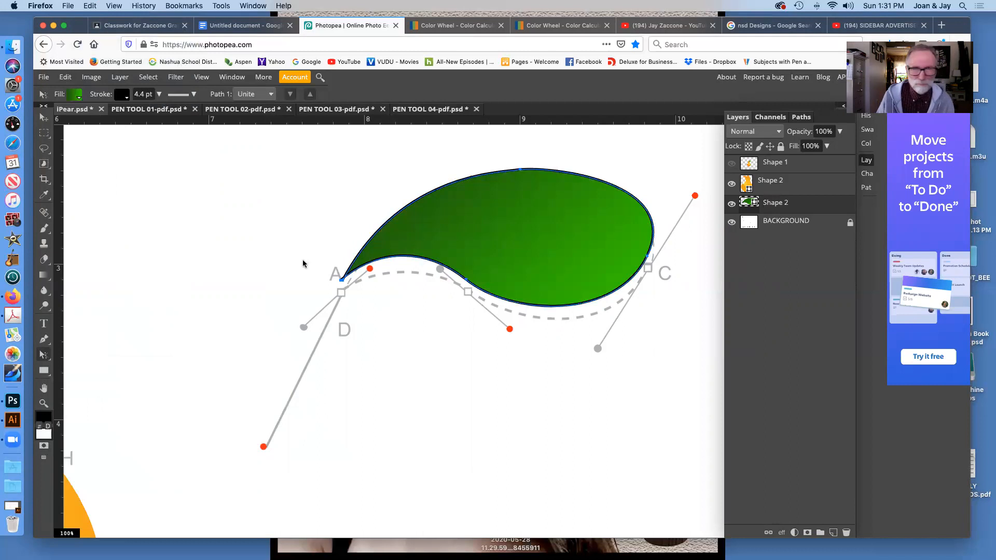
Step: Move the leaf back down over the dashed outline and set its stroke to none
mouse_move(458, 230)
left_mouse_down()
mouse_move(475, 242)
mouse_move(464, 239)
left_mouse_up()
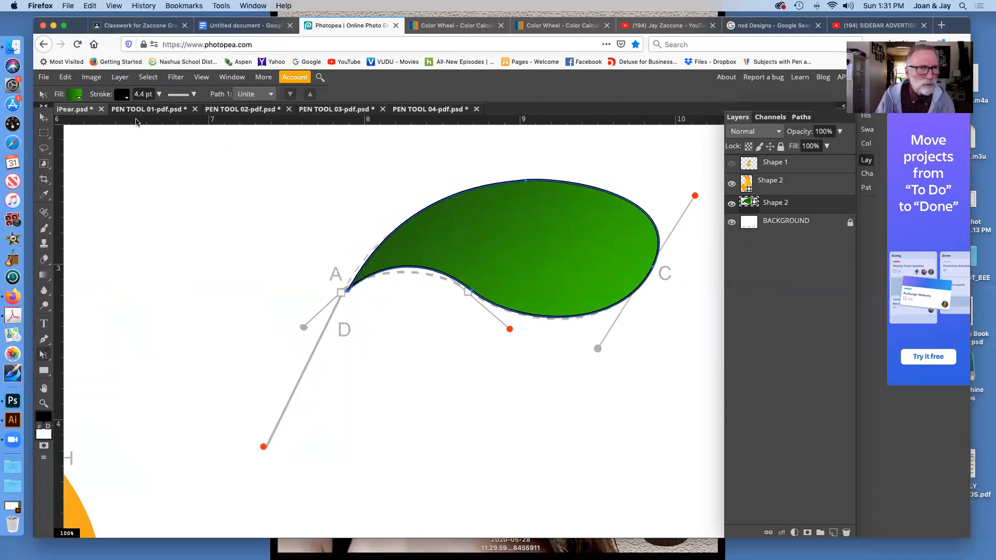
left_click(122, 95)
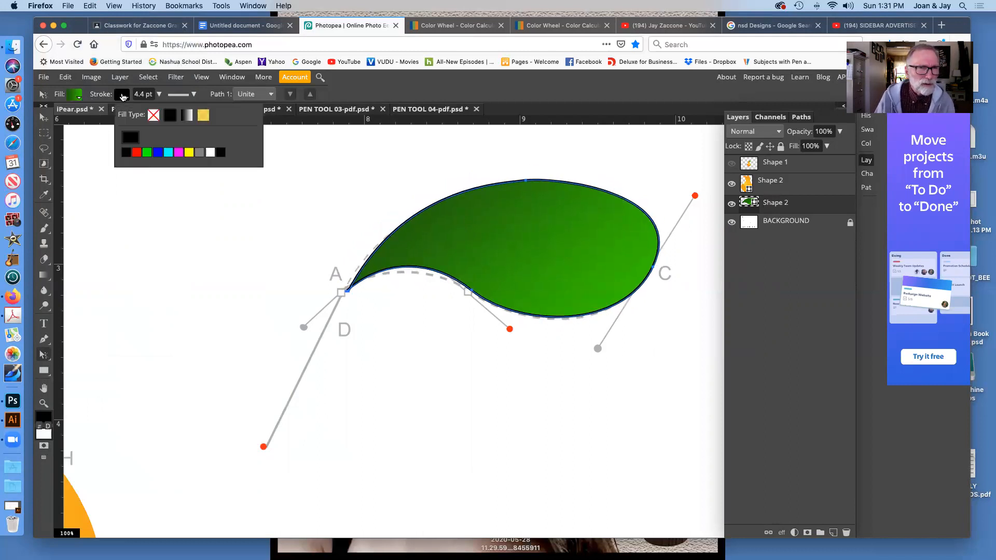
left_click(122, 95)
left_click(122, 95)
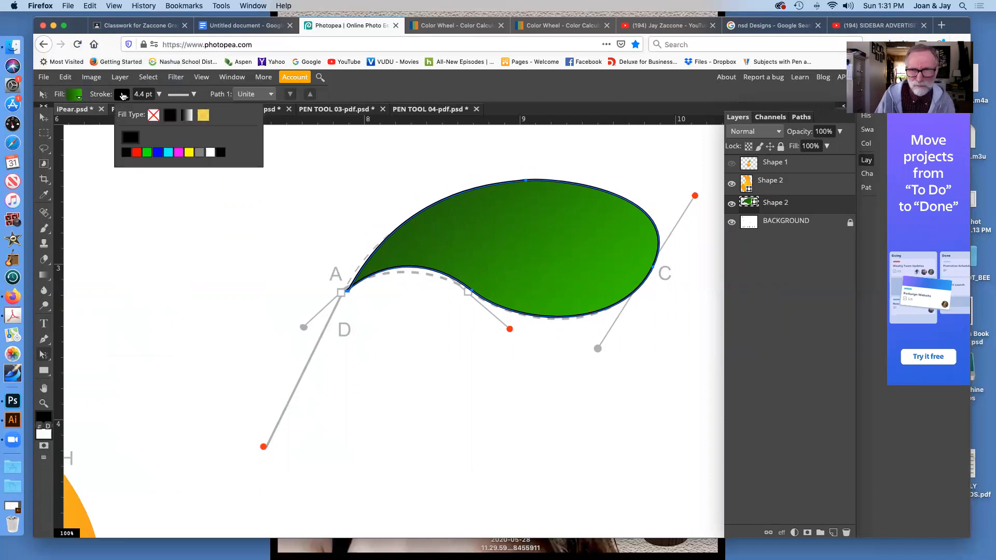
left_click(154, 116)
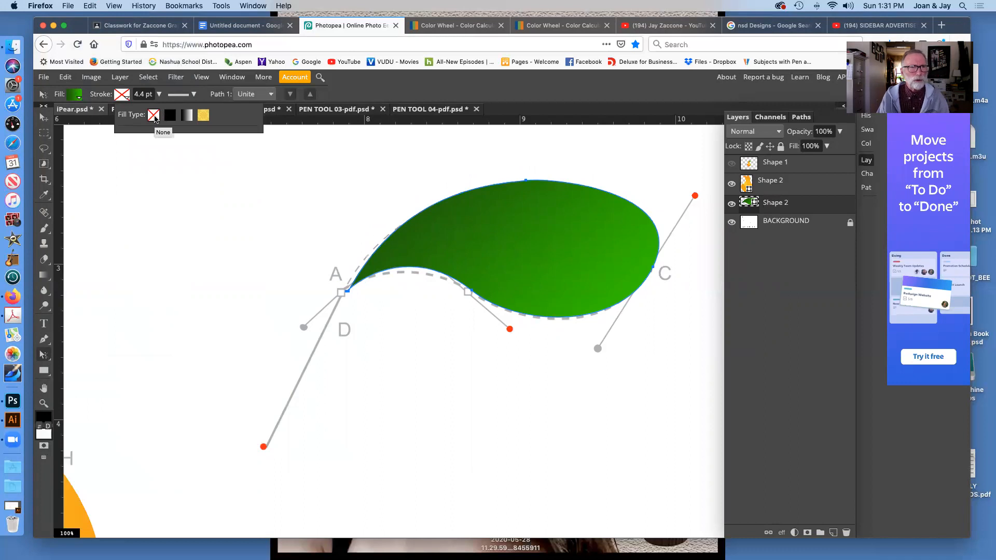
Step: Move the green leaf off its dashed template outline to the top of the pear, with the whole page in view
left_click(44, 118)
left_click_drag(511, 245, 469, 233)
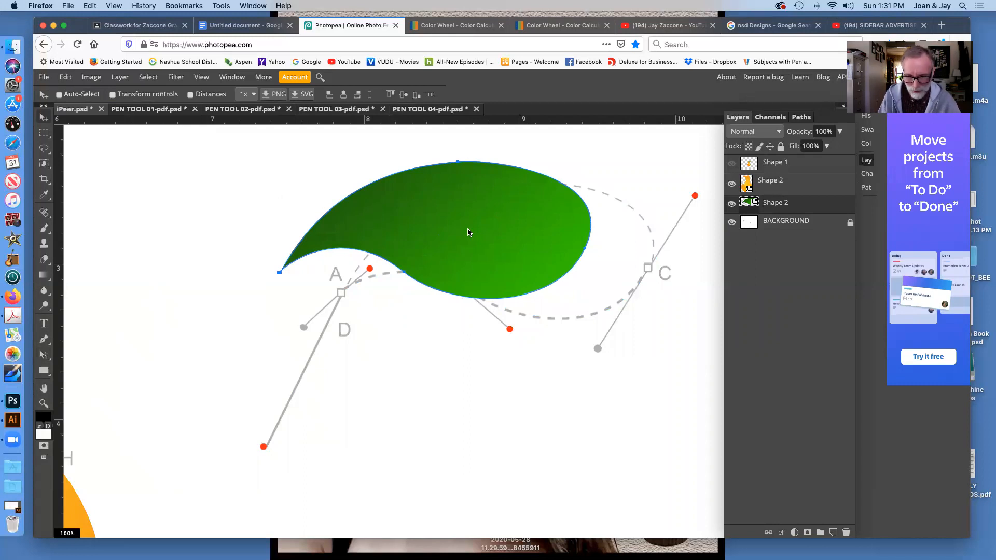
left_click(202, 77)
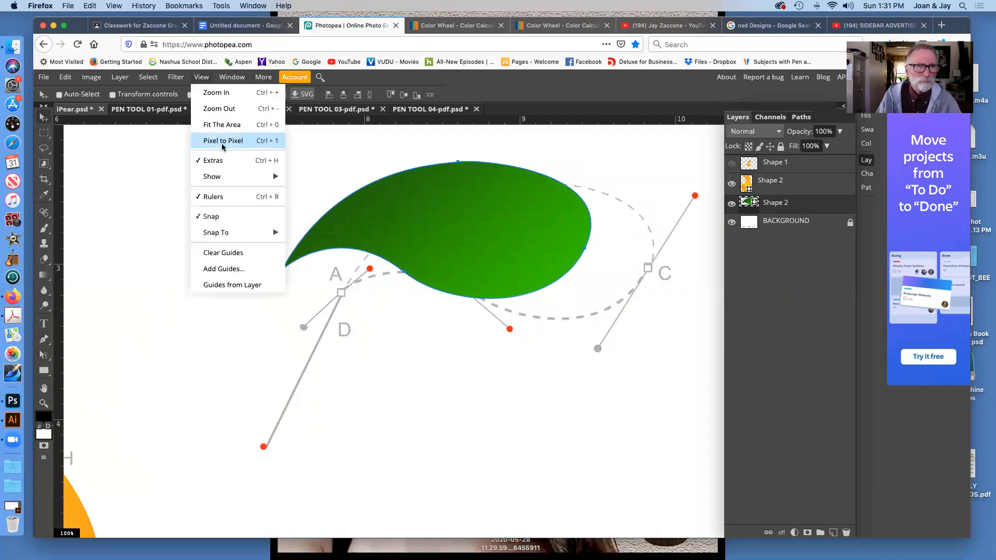
left_click(222, 125)
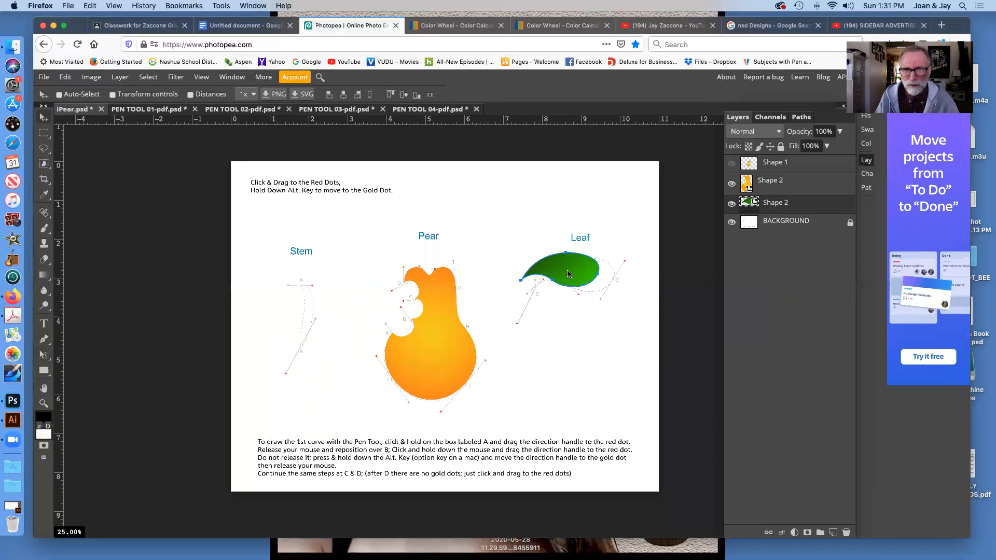
left_click_drag(503, 247, 467, 262)
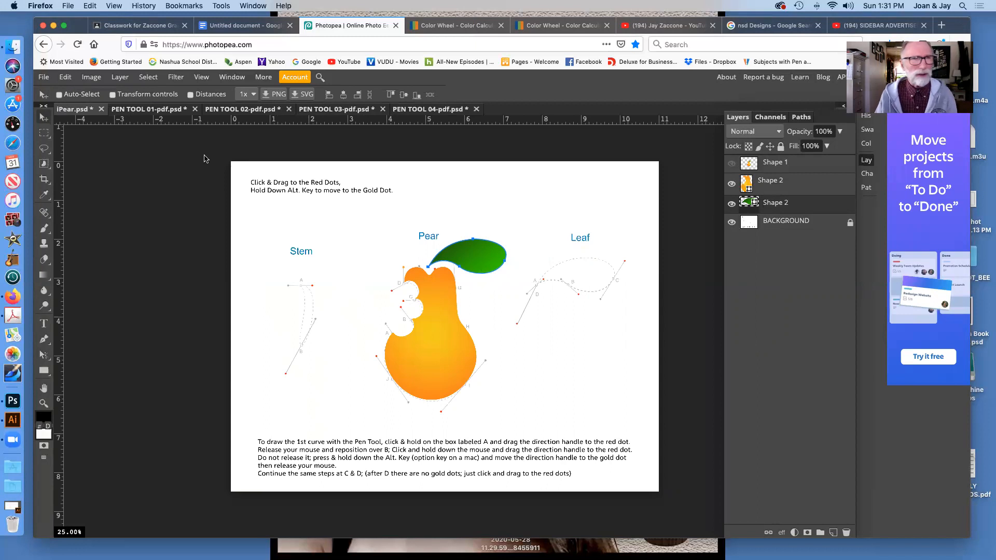
Step: Scale the leaf proportionally to about 54%, seat it on the pear's top notch, and accept the transformation
left_click(93, 78)
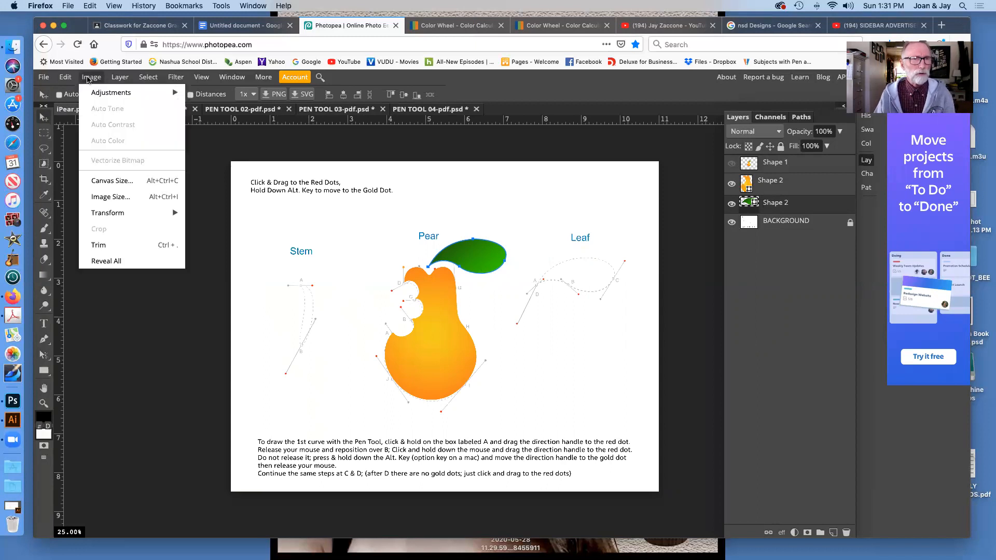
left_click(65, 77)
mouse_move(105, 318)
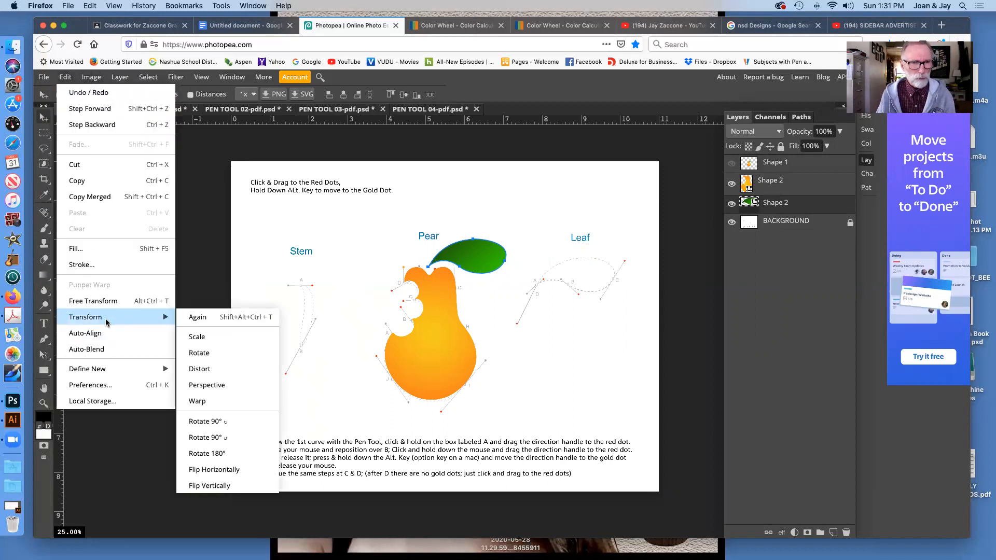
left_click(200, 334)
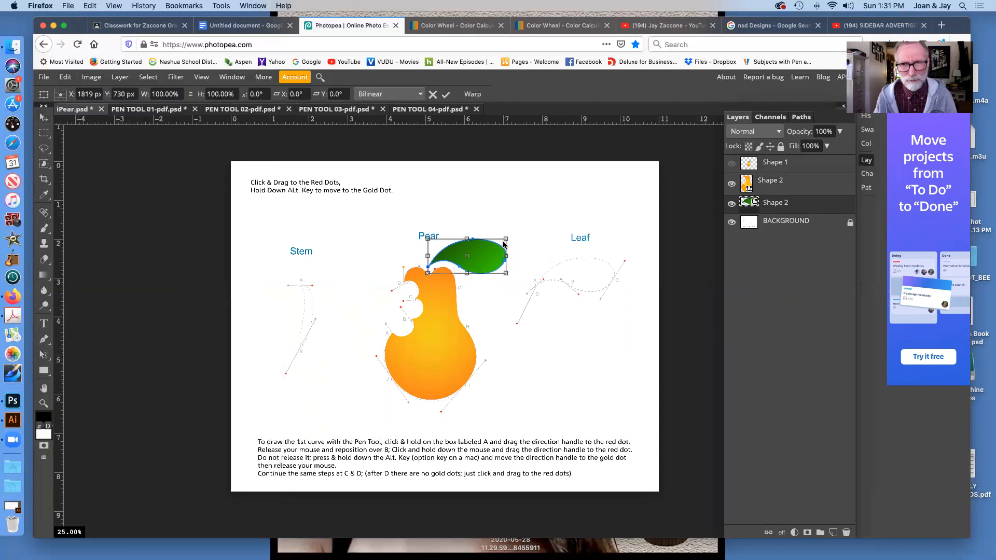
left_click_drag(505, 239, 463, 265)
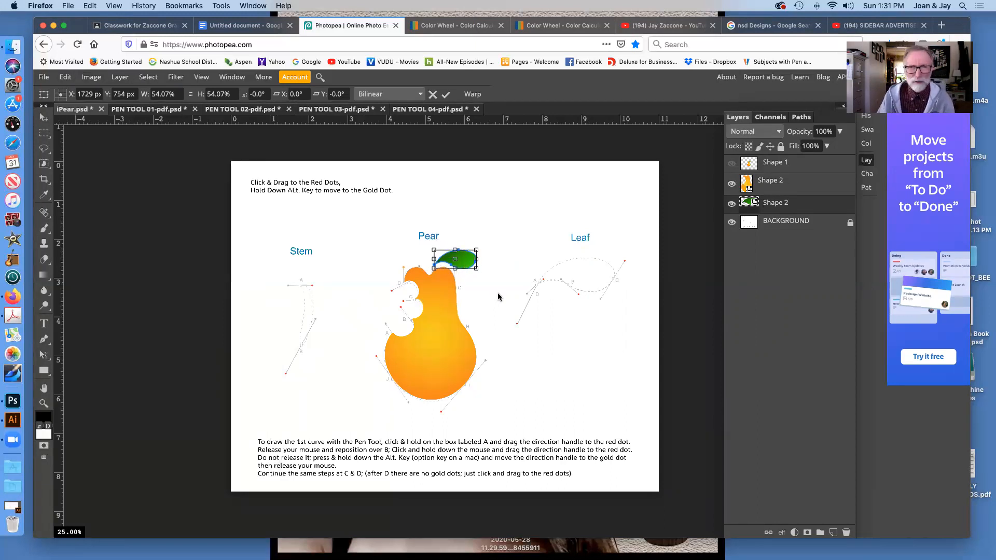
mouse_move(457, 259)
left_mouse_down()
mouse_move(479, 217)
mouse_move(461, 261)
left_mouse_up()
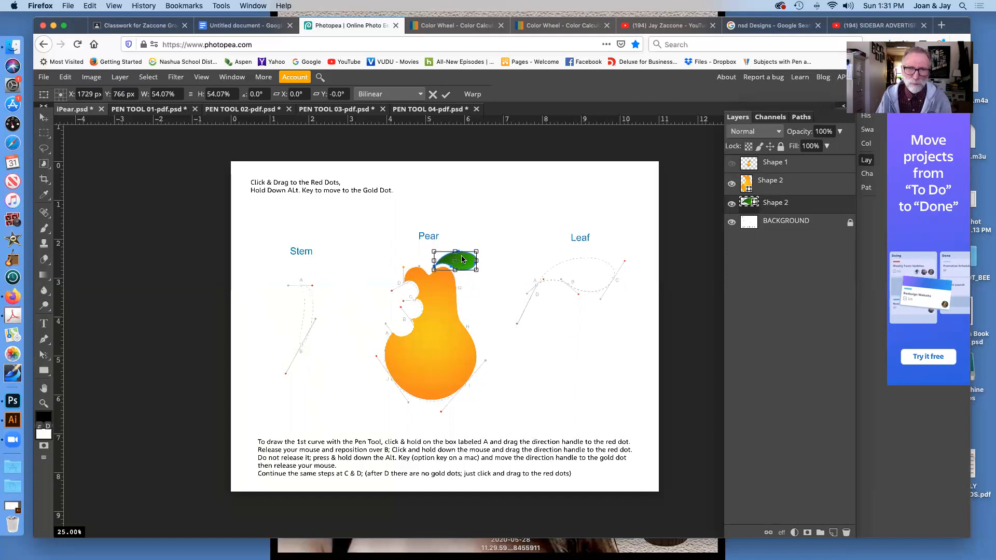
left_click(444, 96)
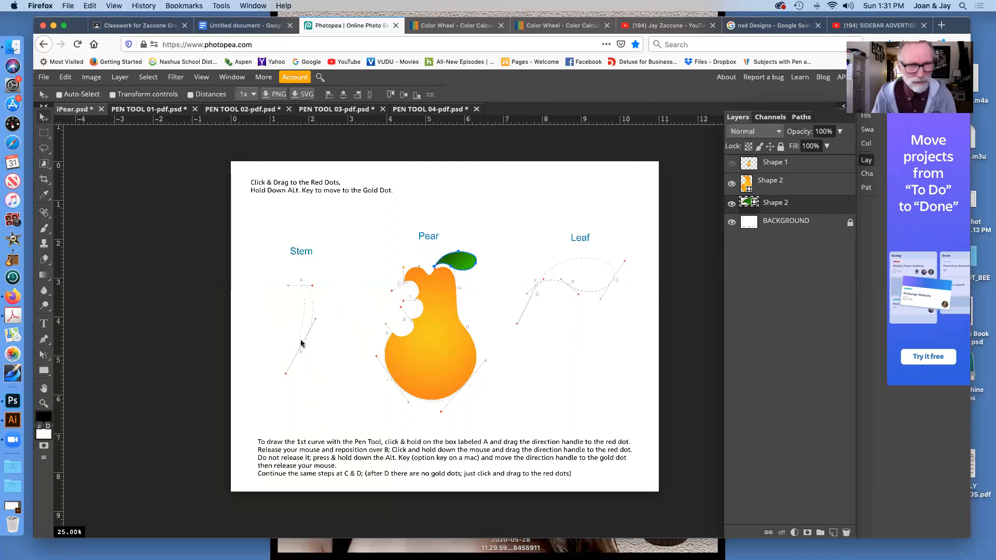
Step: Start a new Pen shape above the BACKGROUND layer, tracing the stem's outer curve from A to about halfway down
left_click(781, 228)
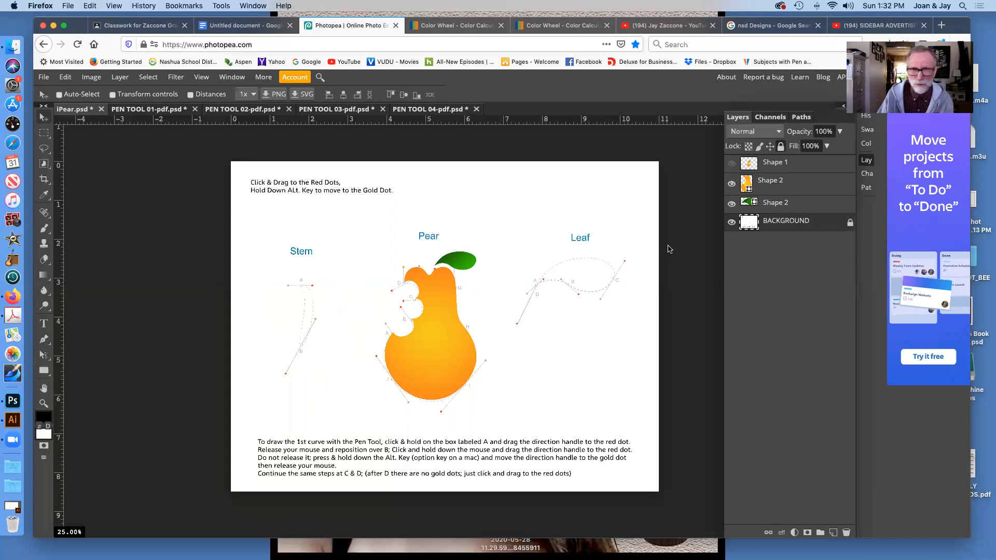
scroll(258, 383, "up", 3)
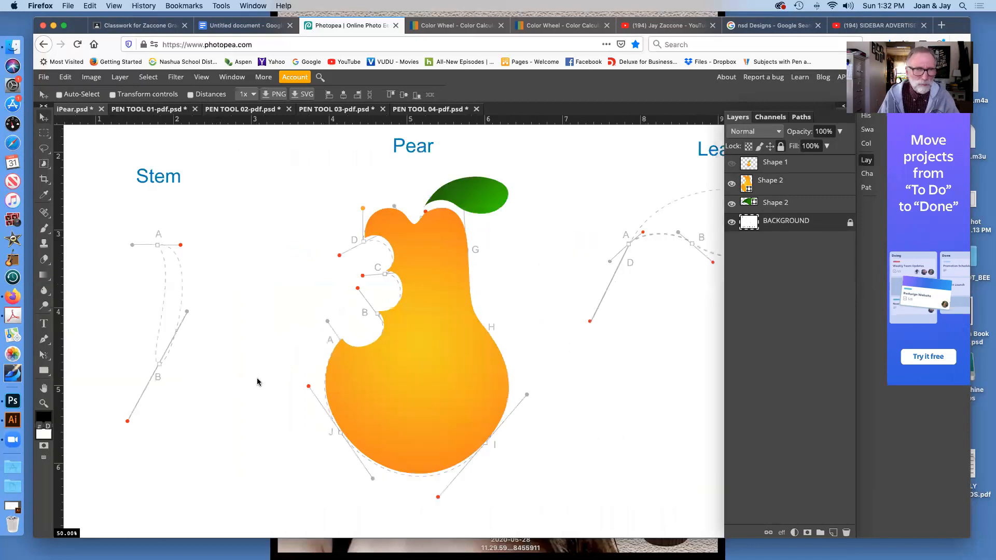
left_click_drag(224, 357, 310, 389)
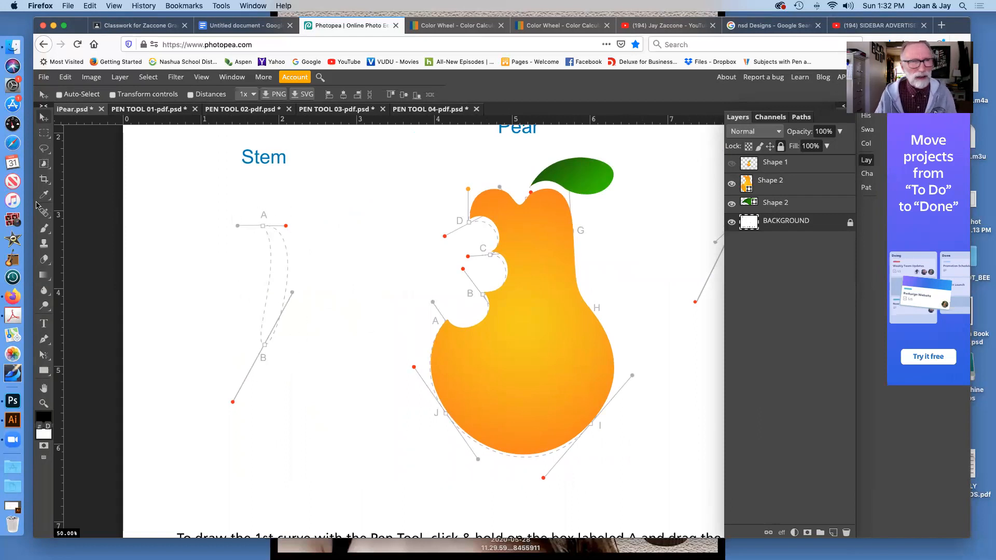
left_click(43, 340)
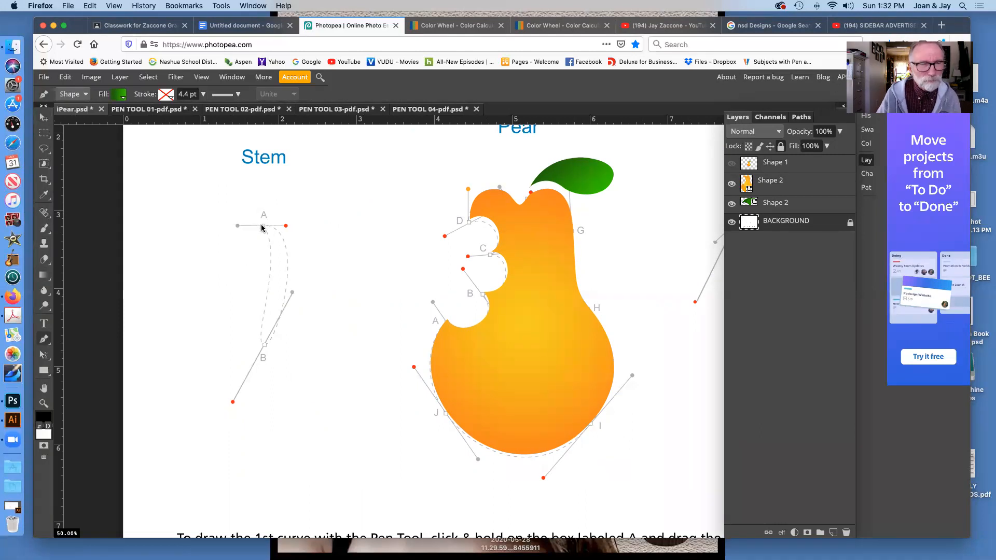
left_click_drag(263, 227, 288, 231)
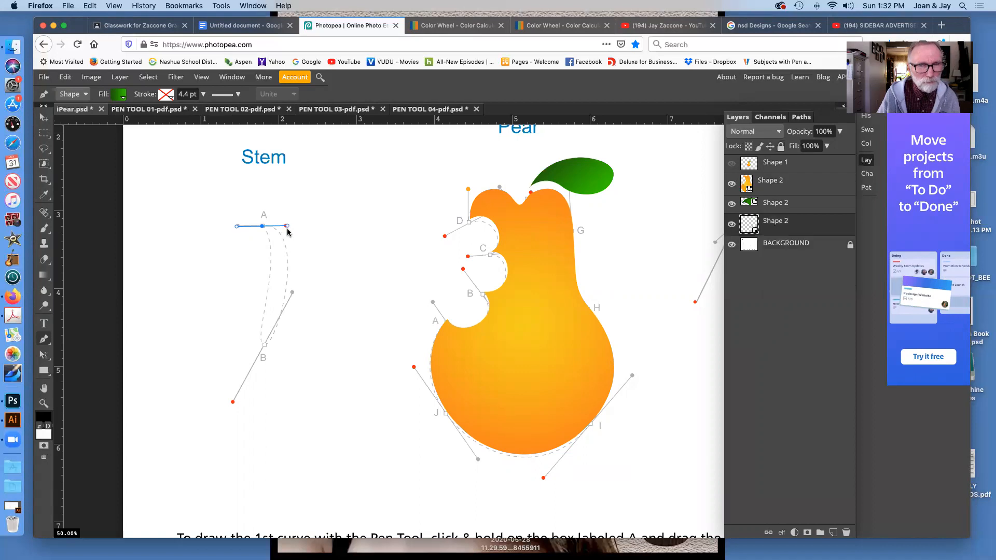
left_click(288, 278)
left_click_drag(286, 280, 285, 289)
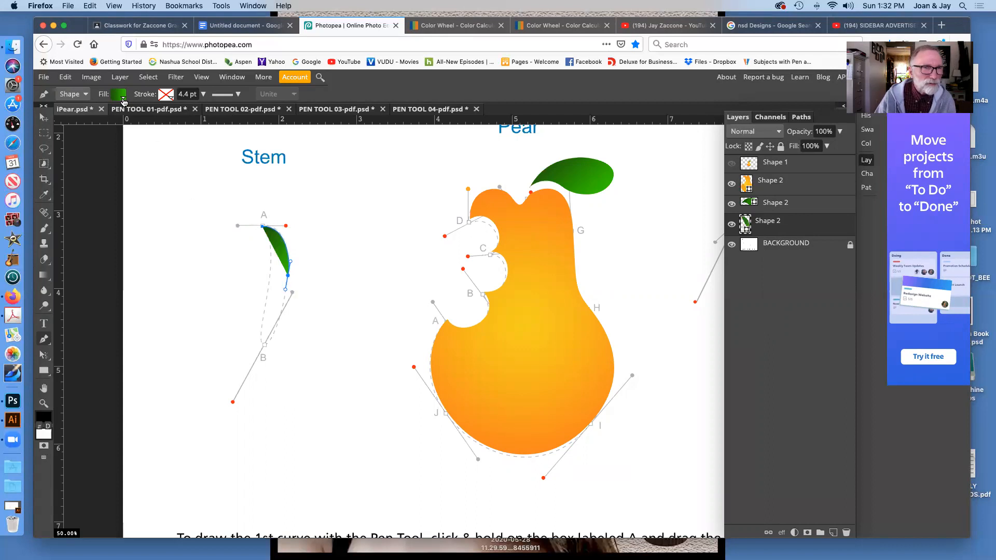
Step: Set the stem shape's fill to none and its stroke to solid black
left_click(122, 99)
left_click(149, 115)
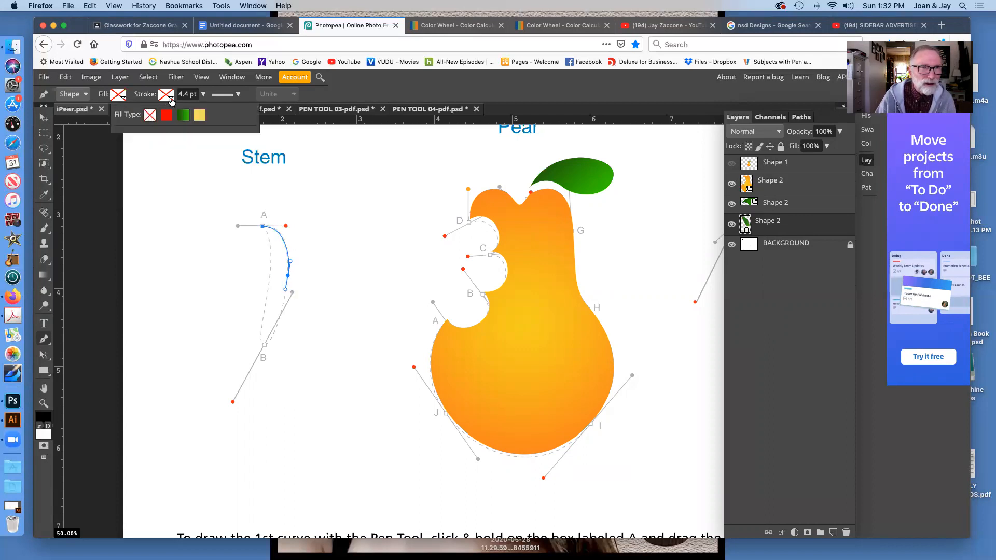
left_click(167, 95)
left_click(213, 115)
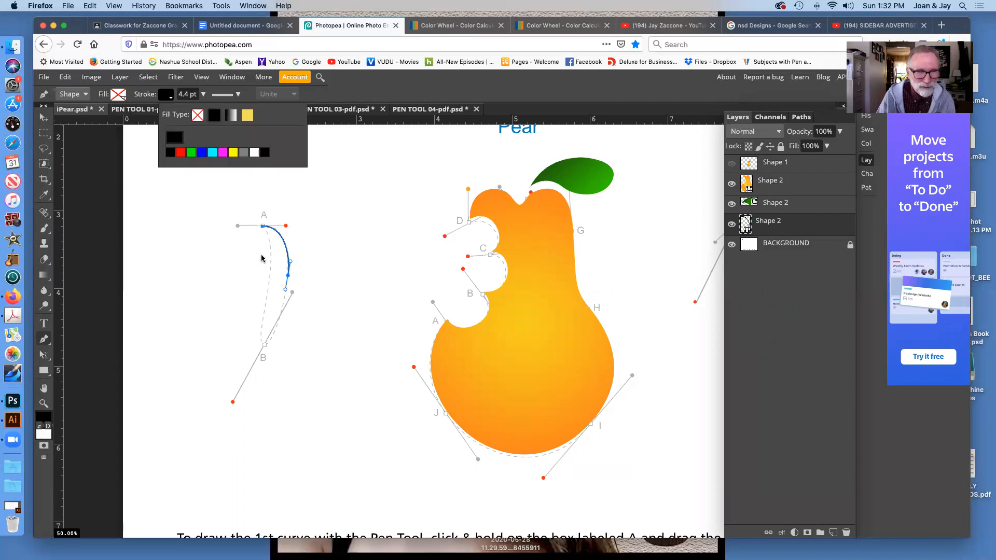
left_click(275, 330)
left_click_drag(275, 332, 269, 346)
key("super+z")
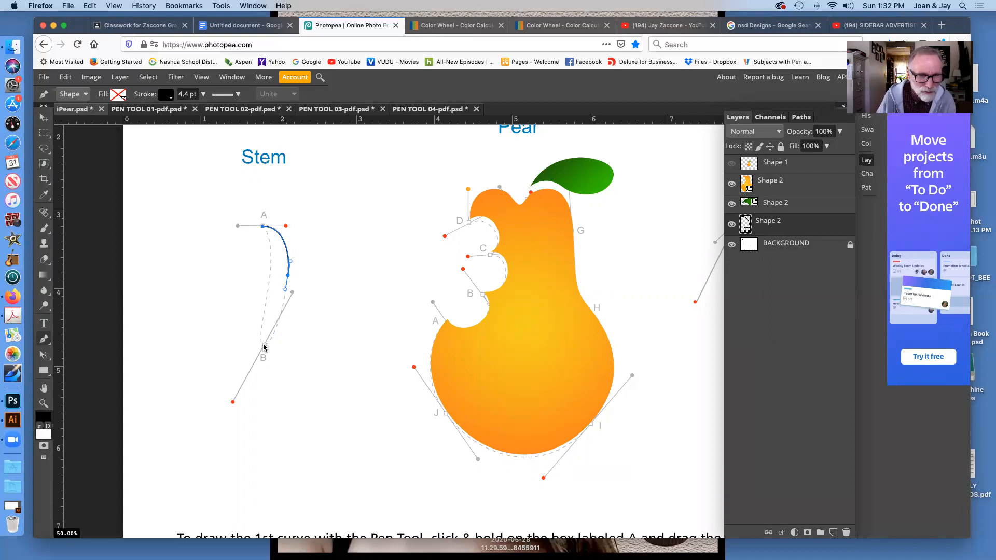
Step: Continue the stem path with curved points at B and on the inner edge, and close it at point A
mouse_move(264, 346)
left_mouse_down()
mouse_move(247, 365)
mouse_move(256, 344)
left_mouse_up()
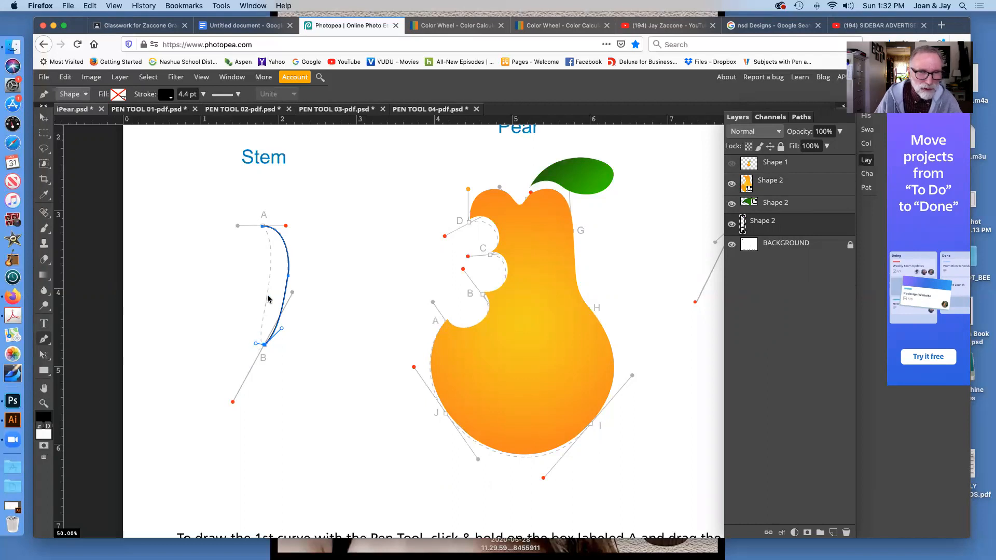
left_click(267, 297)
left_click_drag(267, 297, 271, 275)
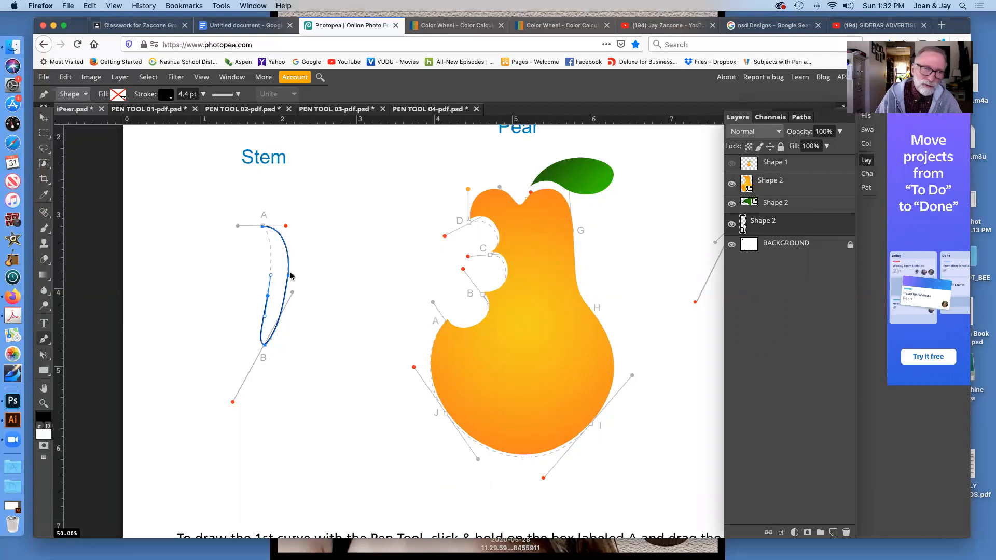
left_click(263, 228)
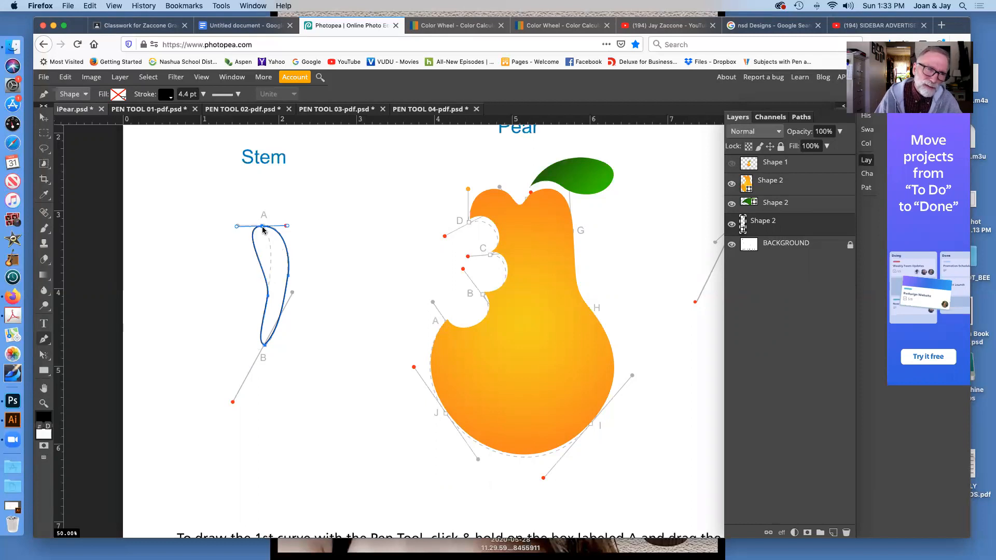
key("super+z")
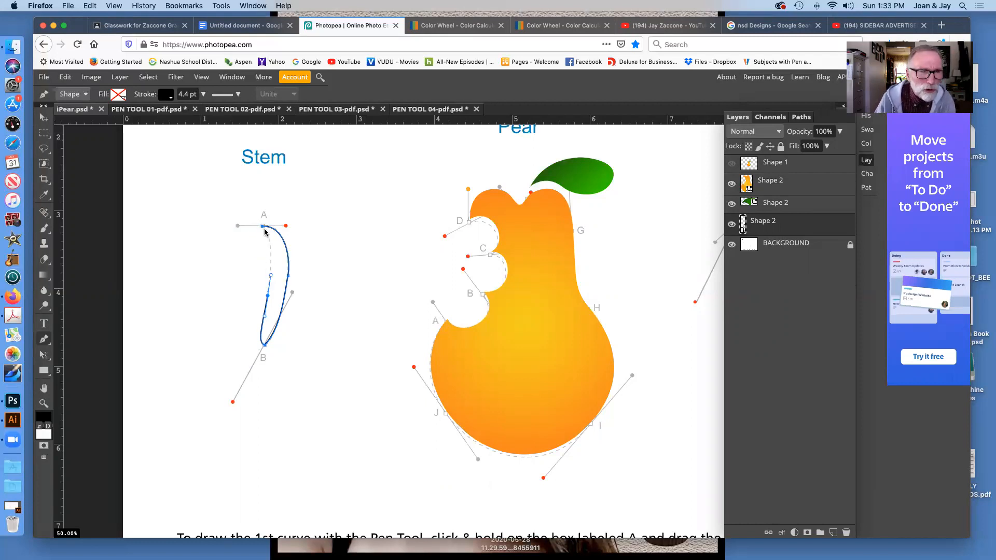
left_click_drag(264, 228, 336, 318)
key("super+equal")
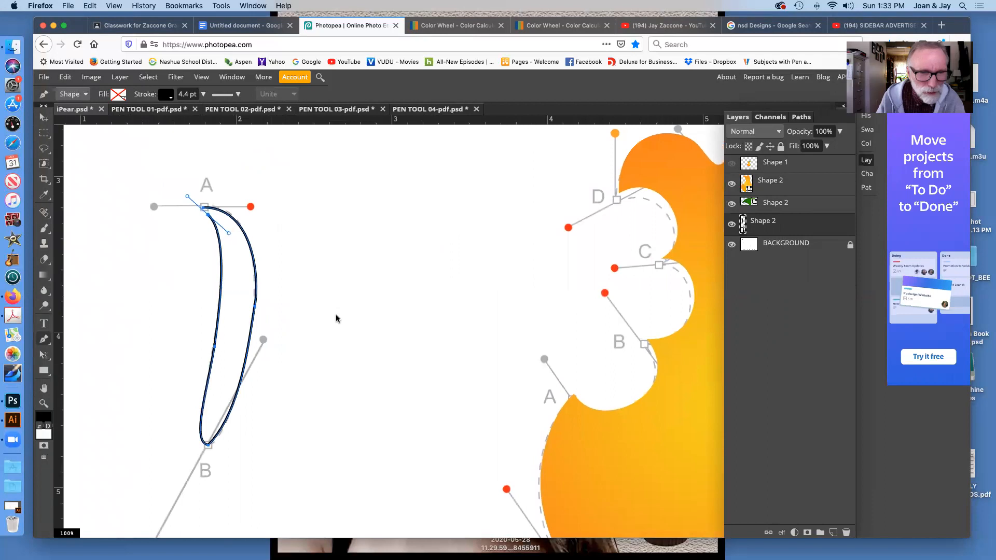
Step: Shift the stem's top anchor point onto the box at A with the Direct Select tool
right_click(43, 359)
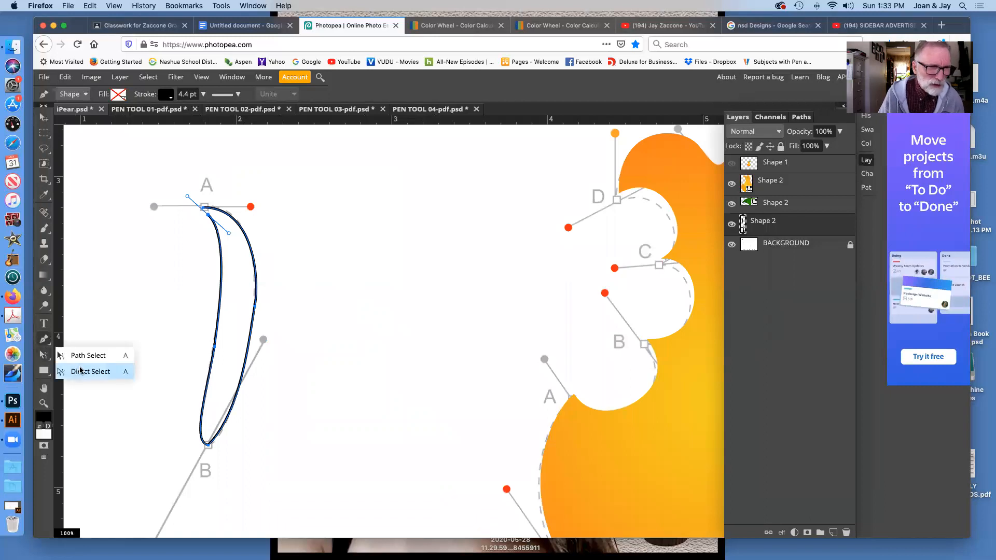
left_click(85, 371)
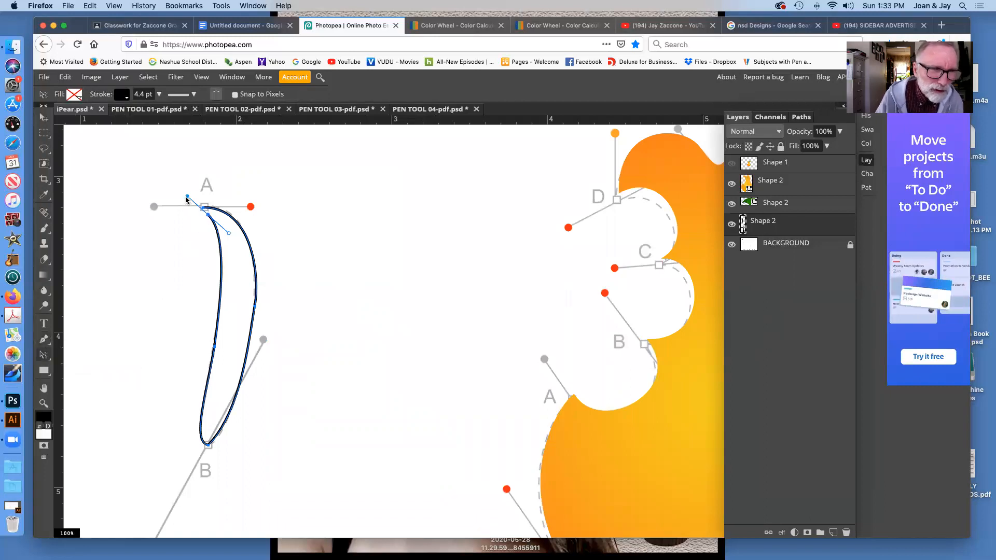
left_click_drag(207, 217, 204, 210)
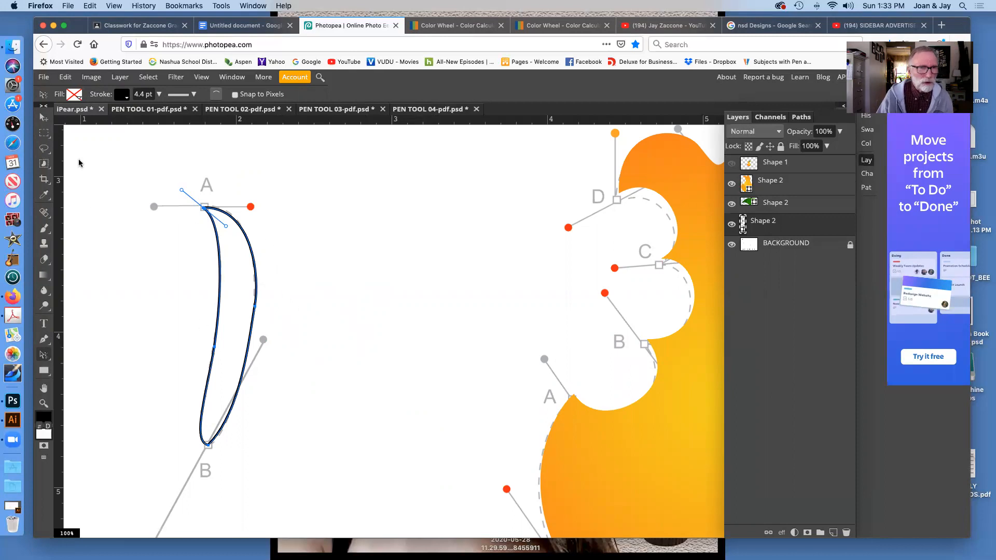
Step: Give the stem shape a gradient fill using the Pen tool's shape options
left_click(44, 119)
right_click(42, 356)
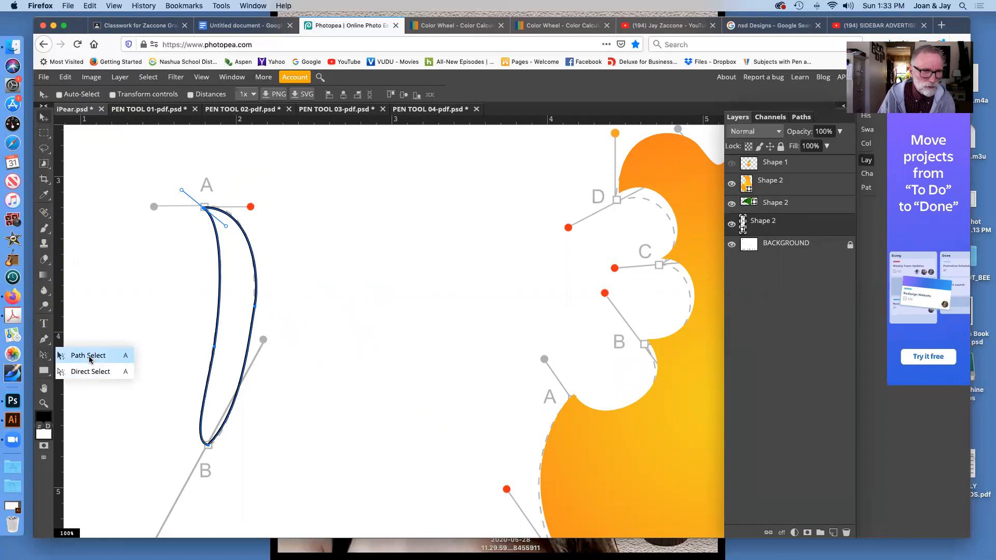
left_click(44, 340)
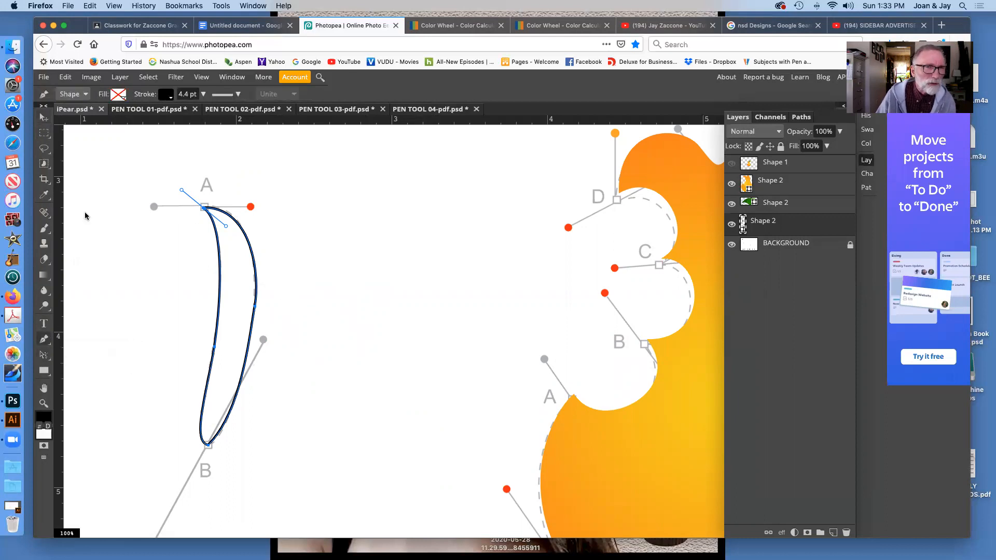
left_click(120, 94)
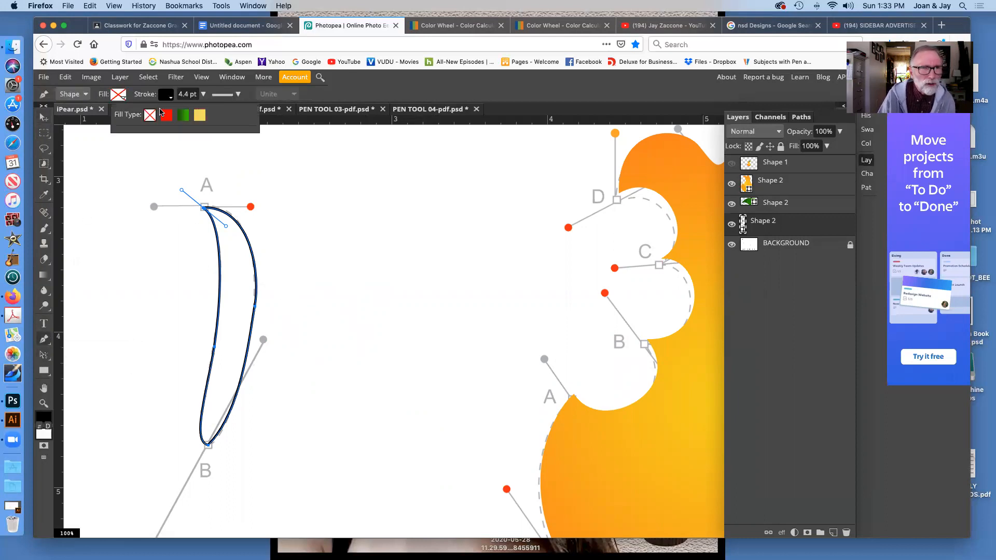
left_click(184, 116)
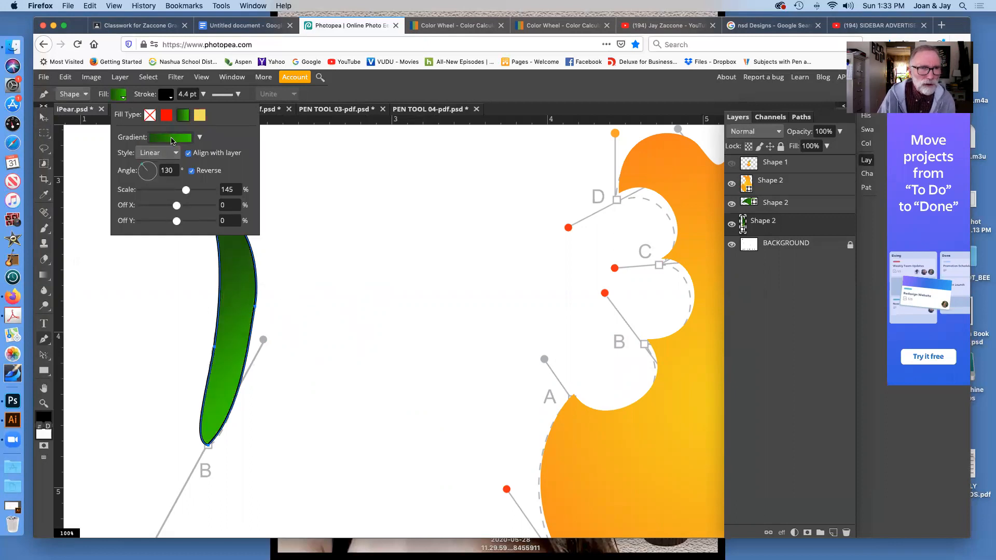
Step: Set the first colour stop of the stem's gradient to dark brown 503402
left_click(172, 140)
left_click(641, 266)
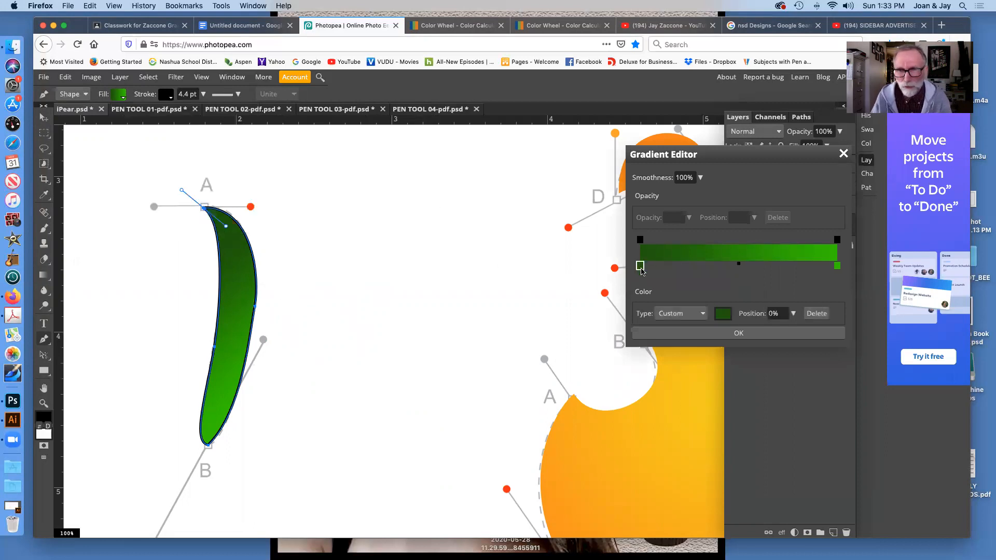
left_click_drag(642, 269, 640, 268)
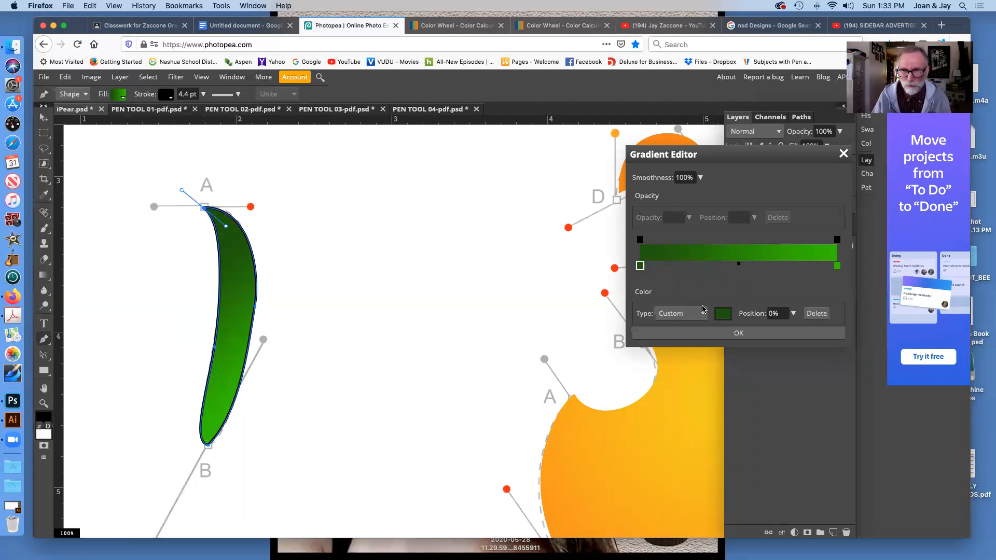
left_click(723, 313)
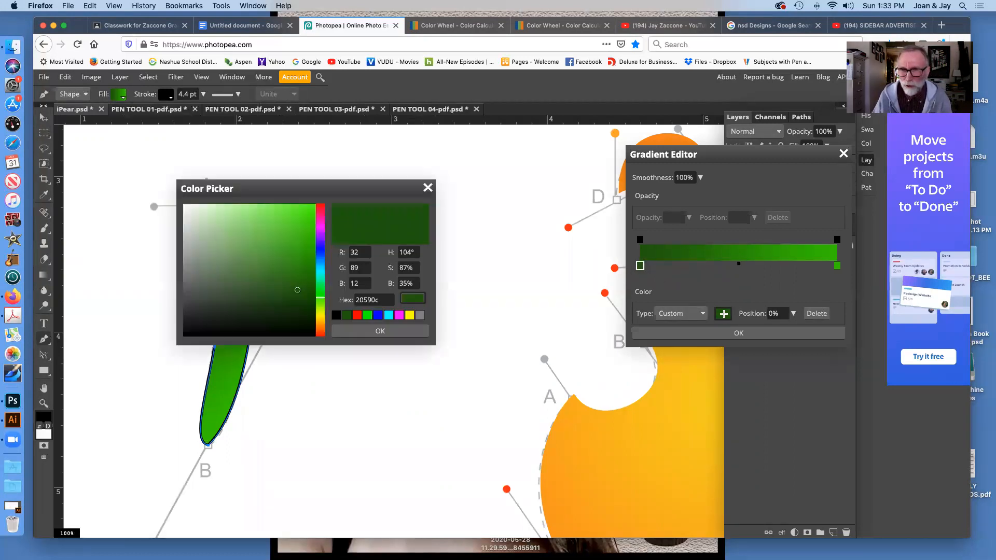
left_click(320, 328)
left_click_drag(320, 328, 311, 294)
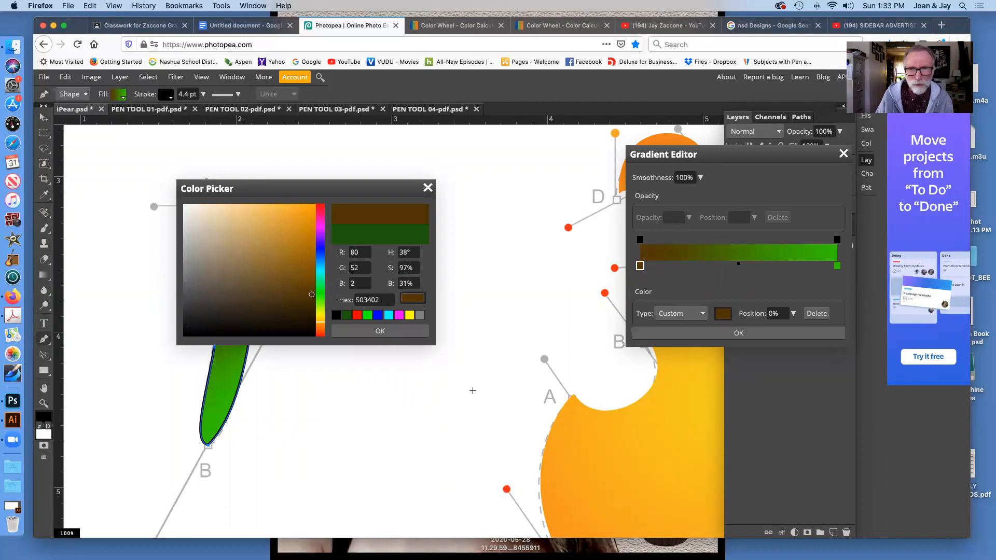
left_click(379, 333)
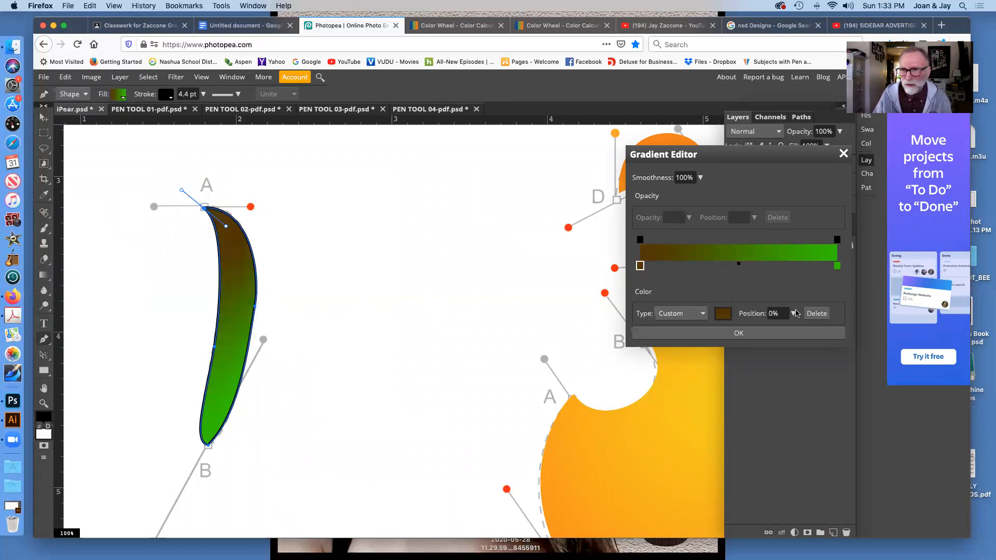
Step: Set the end colour stop of the stem's gradient to orange-brown b26a02 and accept the gradient
left_click(837, 267)
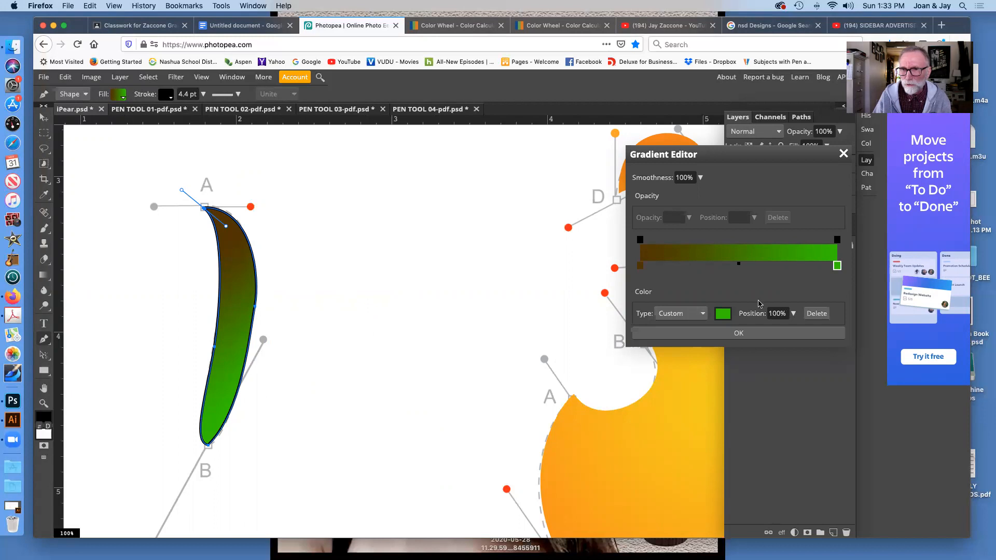
left_click(722, 313)
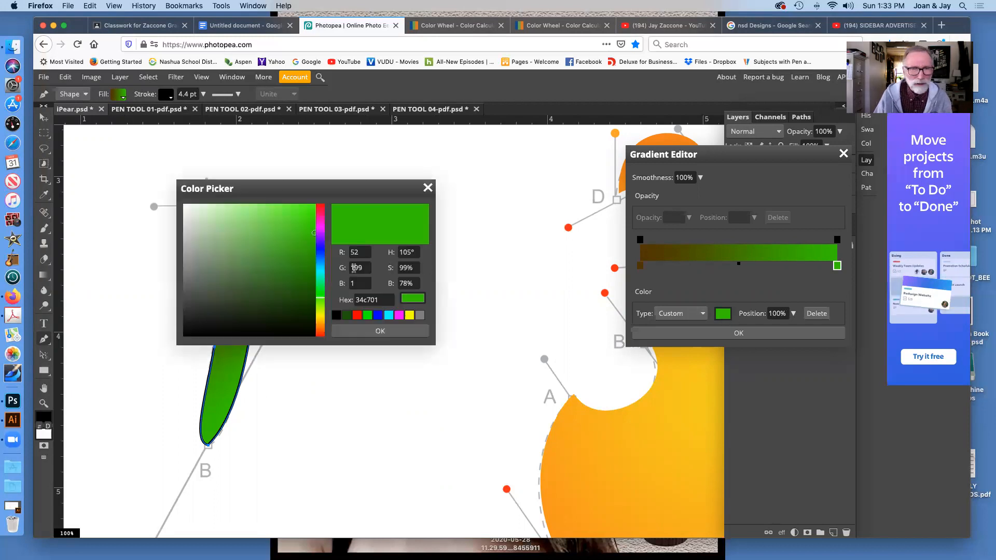
left_click(320, 328)
left_click_drag(320, 327, 319, 323)
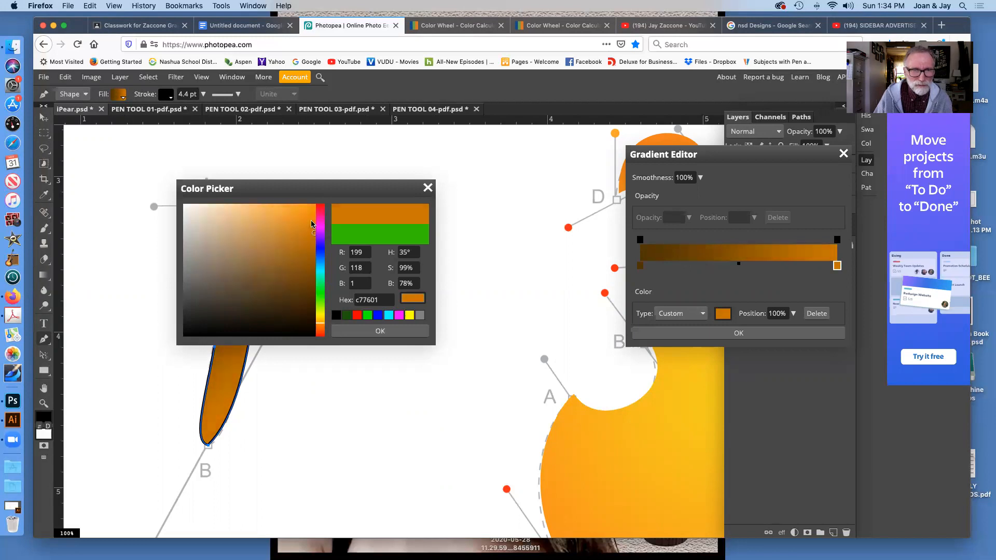
left_click_drag(312, 232, 500, 123)
left_click_drag(487, 224, 495, 181)
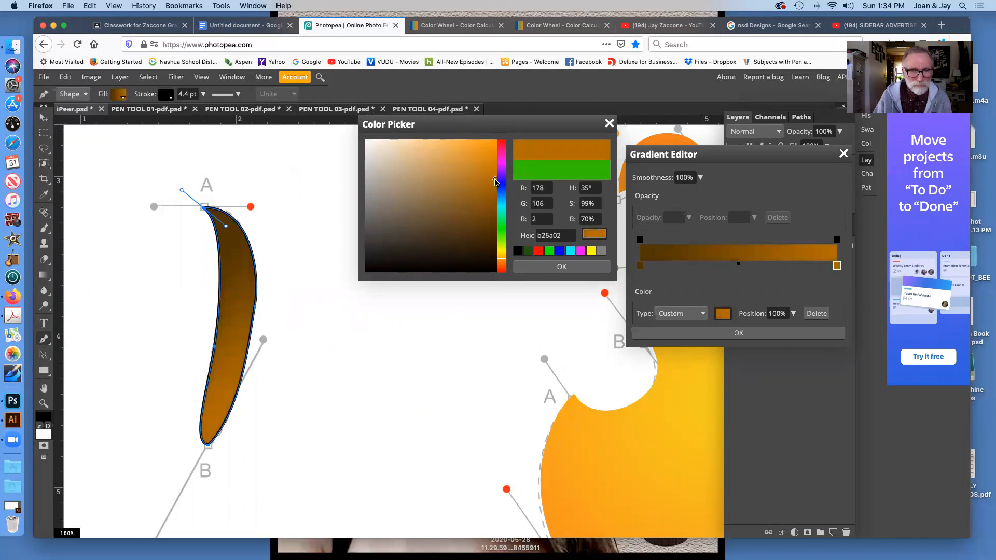
left_click(570, 267)
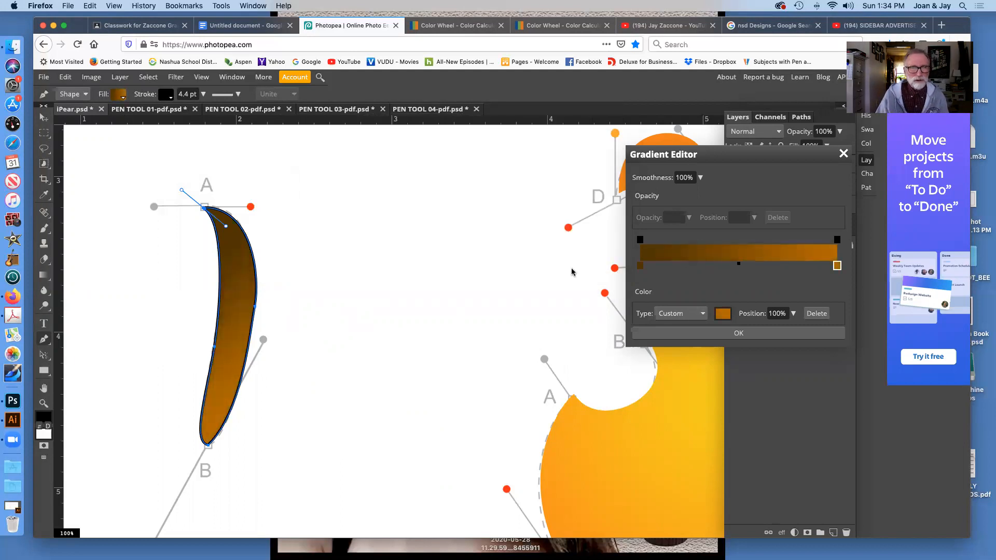
left_click(729, 335)
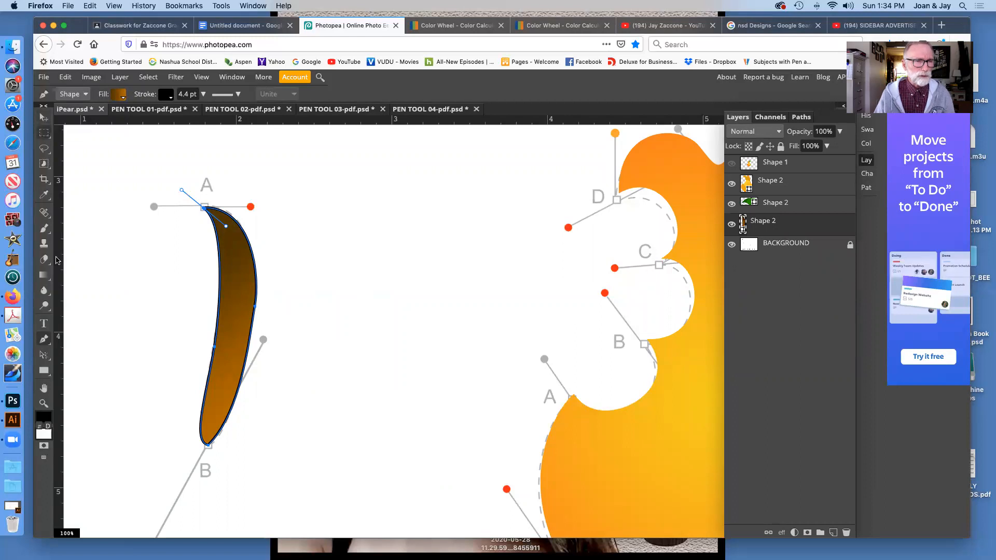
Step: Scale the stem shape proportionally to about 50% and remove its stroke
right_click(44, 355)
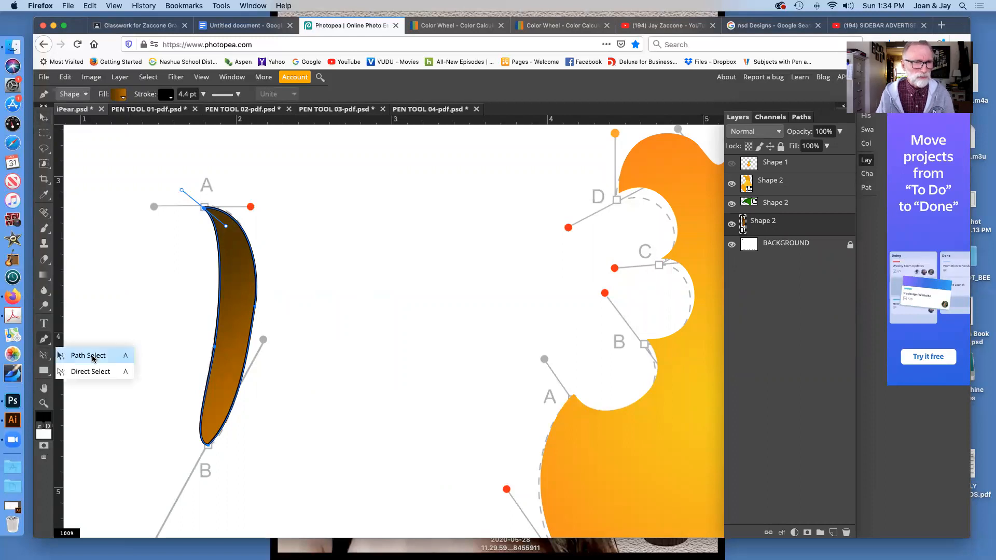
left_click(88, 357)
left_click(65, 77)
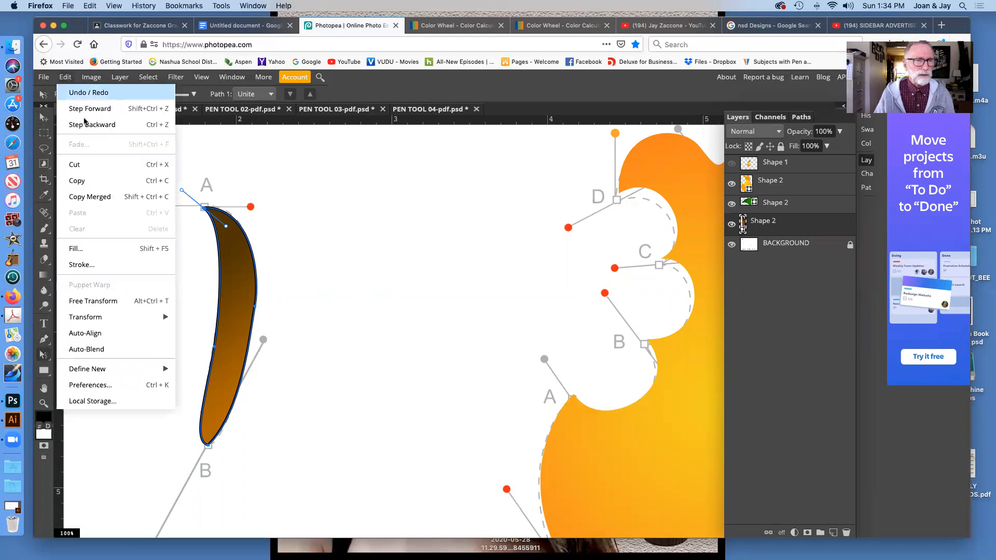
mouse_move(115, 318)
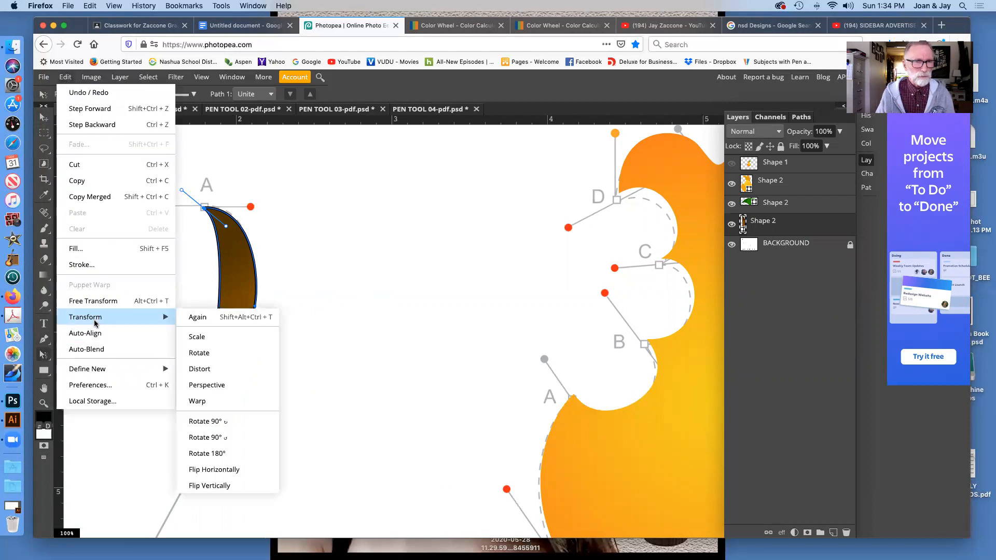
left_click(200, 338)
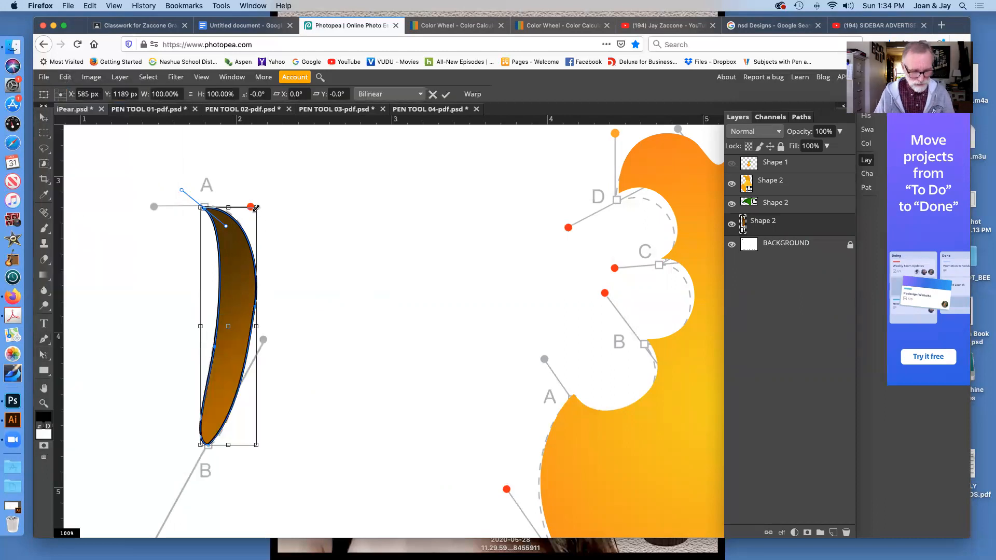
left_click_drag(256, 208, 228, 299)
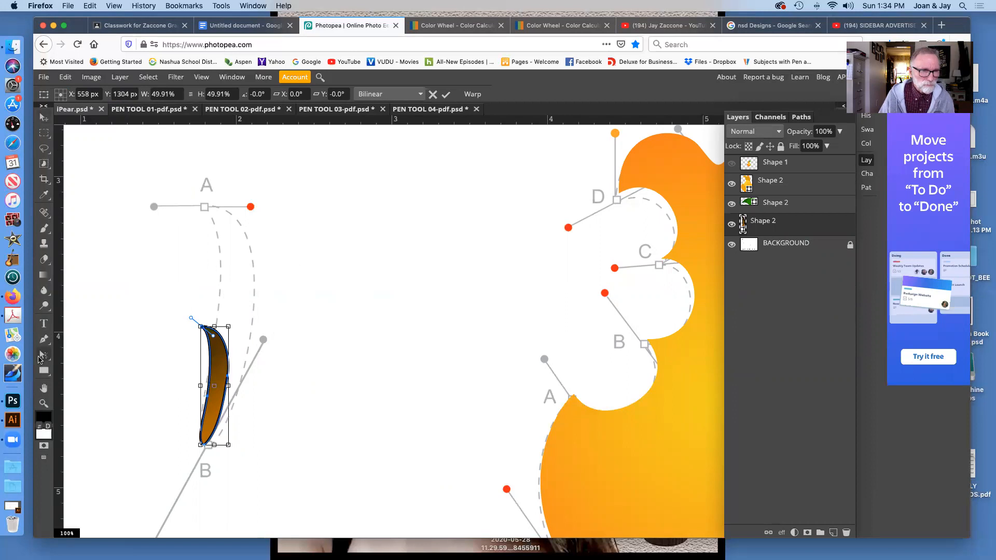
left_click(40, 358)
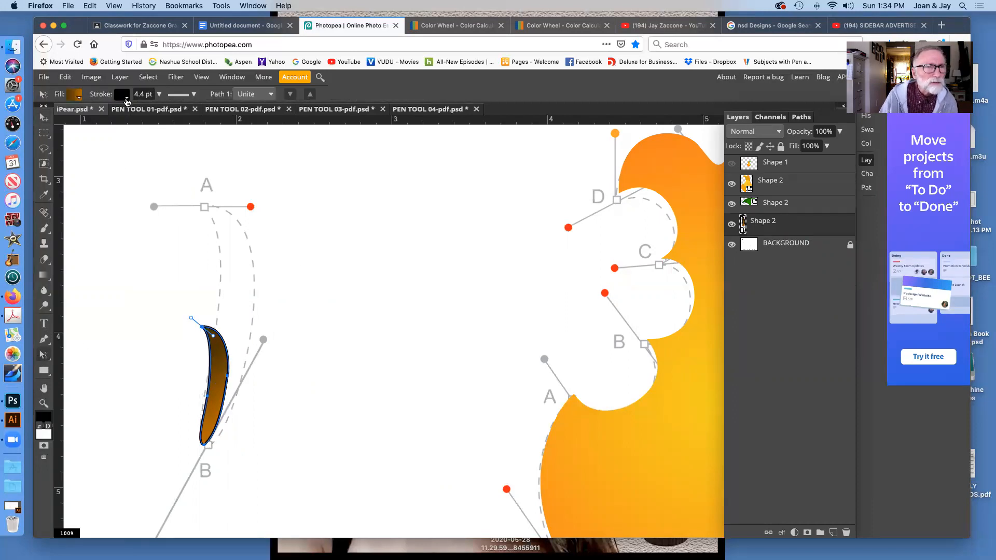
left_click(126, 96)
left_click(153, 115)
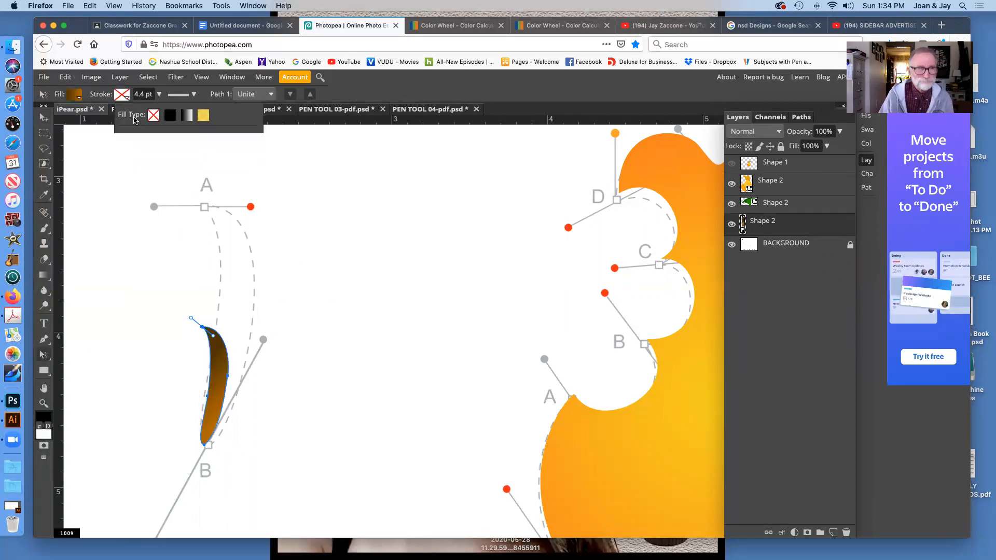
Step: Move the stem onto the pear so its lower tip sits in the notch at the pear's top
left_click(43, 117)
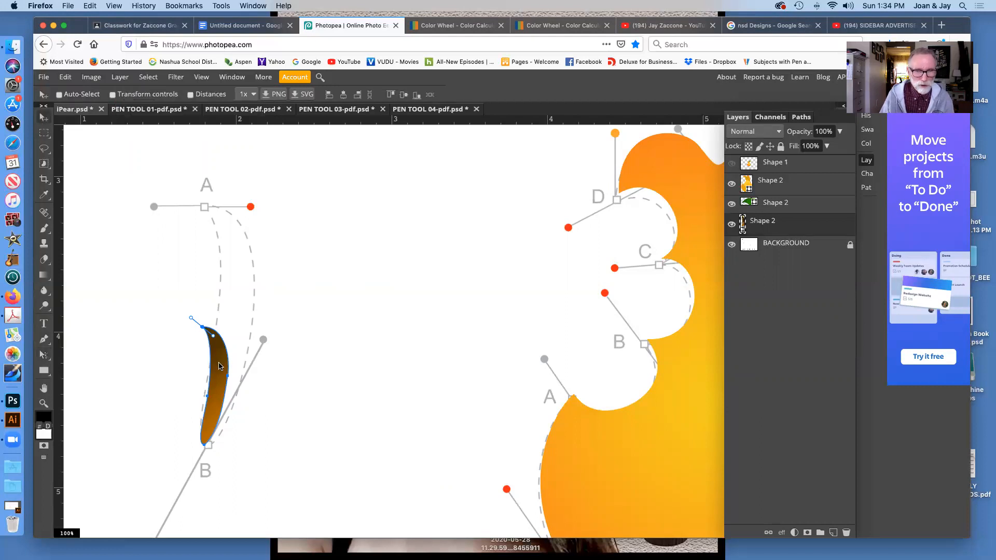
left_click_drag(220, 367, 442, 210)
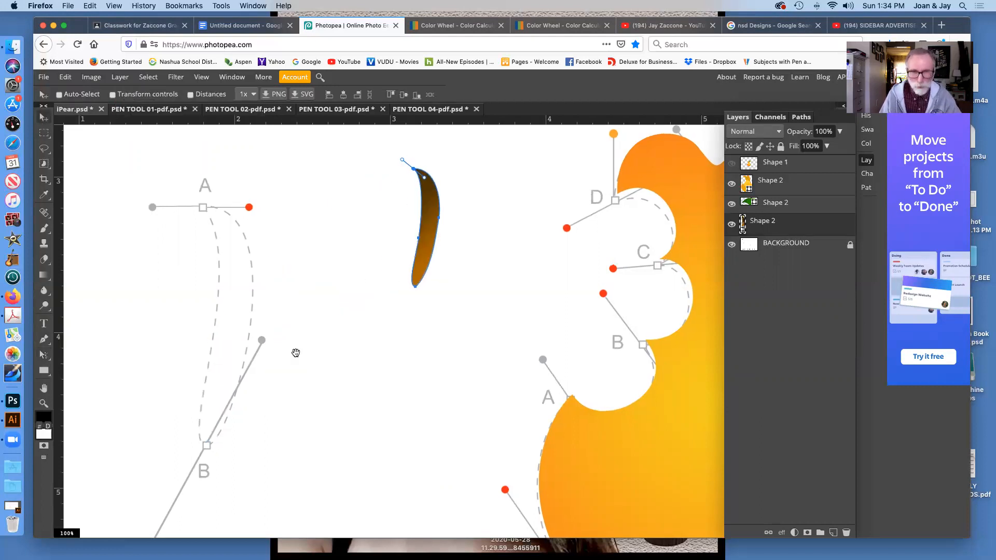
scroll(295, 351, "right", 5)
scroll(295, 351, "up", 3)
left_click_drag(285, 327, 582, 194)
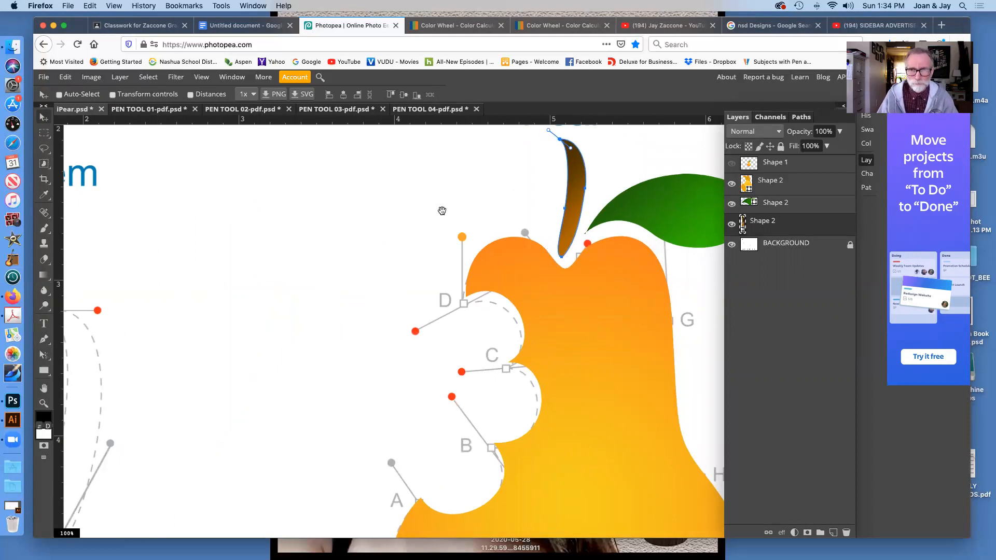
left_click_drag(442, 210, 303, 256)
Step: Rotate the stem about 10° counter-clockwise with Free Transform and nudge it horizontally above the pear's notch
left_click(65, 76)
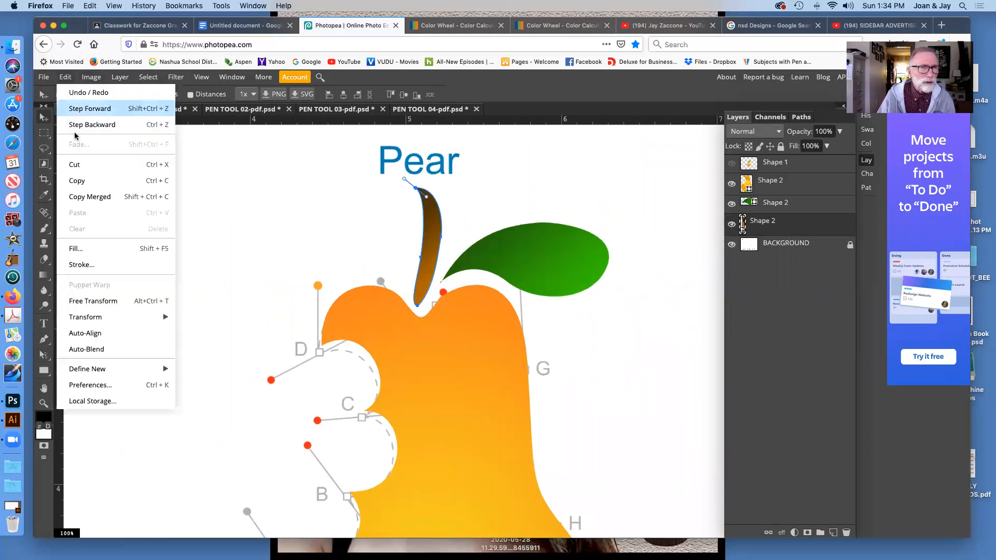
left_click(110, 301)
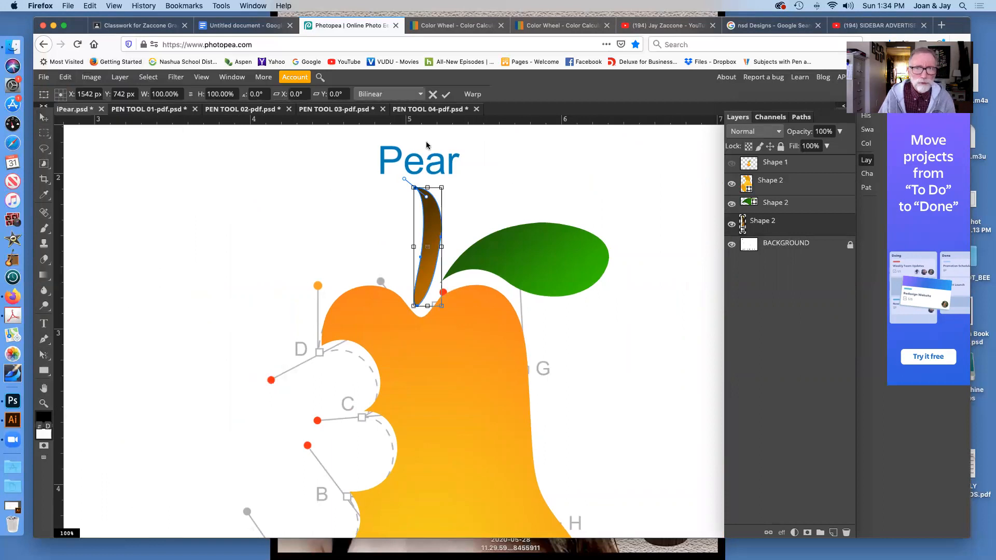
left_click_drag(446, 183, 420, 204)
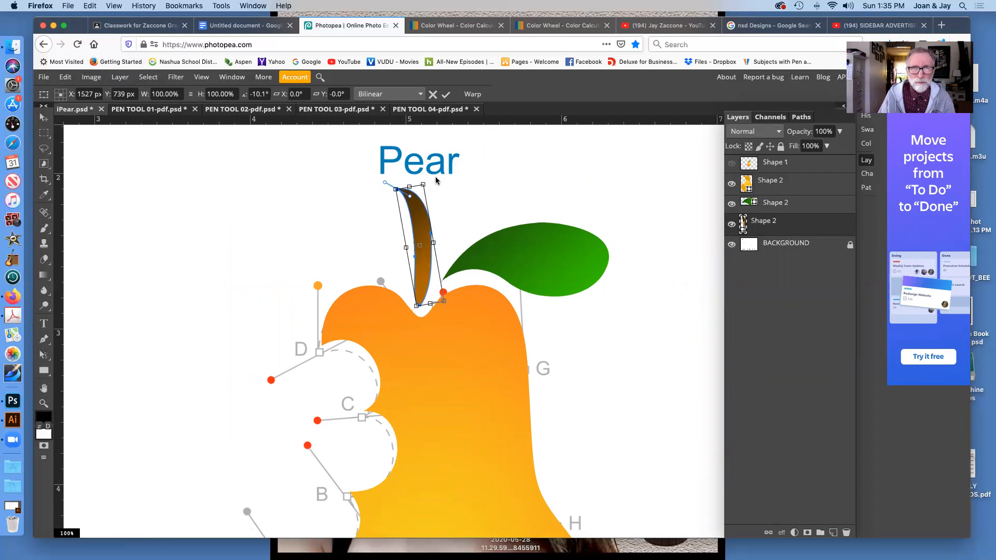
key("super+0")
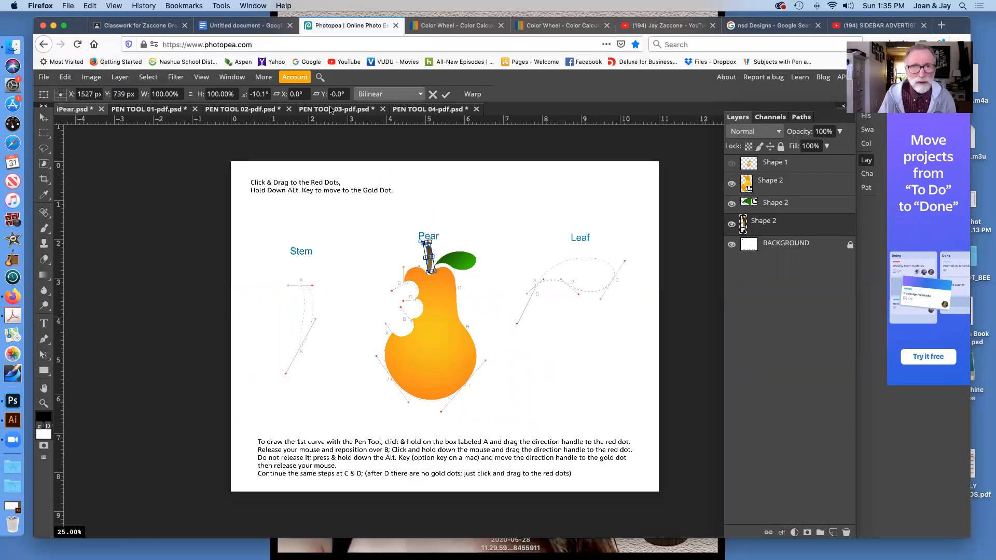
left_click(44, 120)
key("shift+Right")
key("shift+Right")
key("shift+Left")
key("shift+Left")
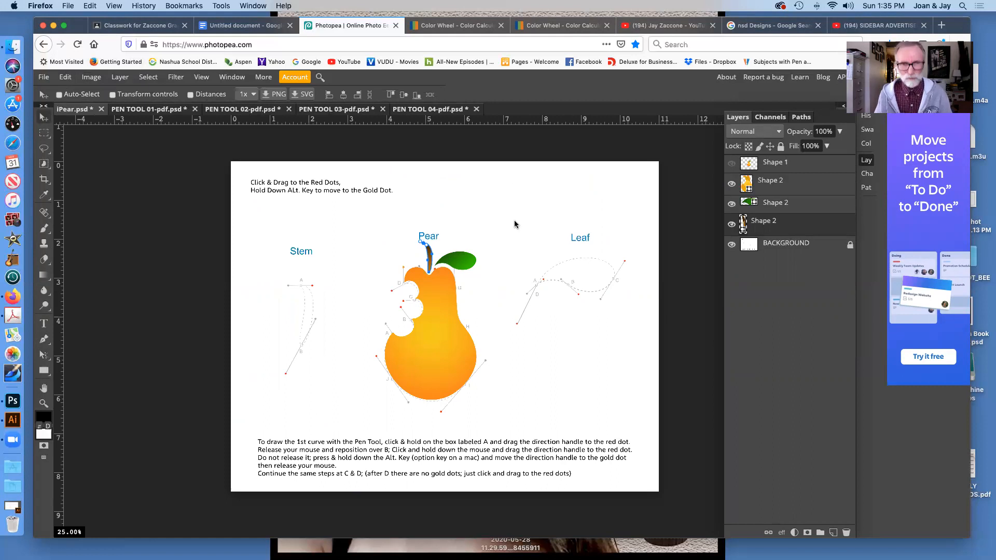
Step: Hide the BACKGROUND template layer so only the pear, leaf and stem are displayed
left_click(775, 186)
left_click(775, 205)
left_click(774, 226)
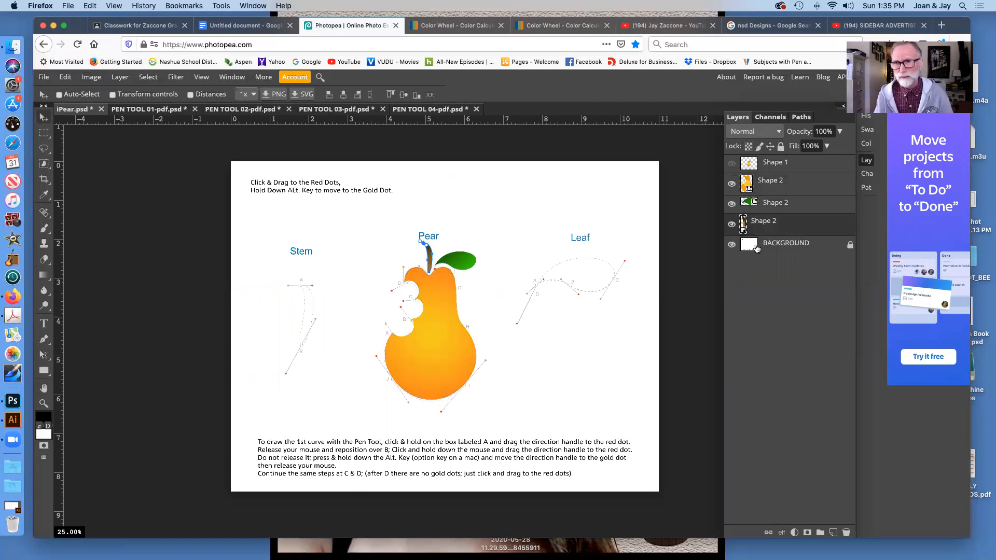
left_click(731, 245)
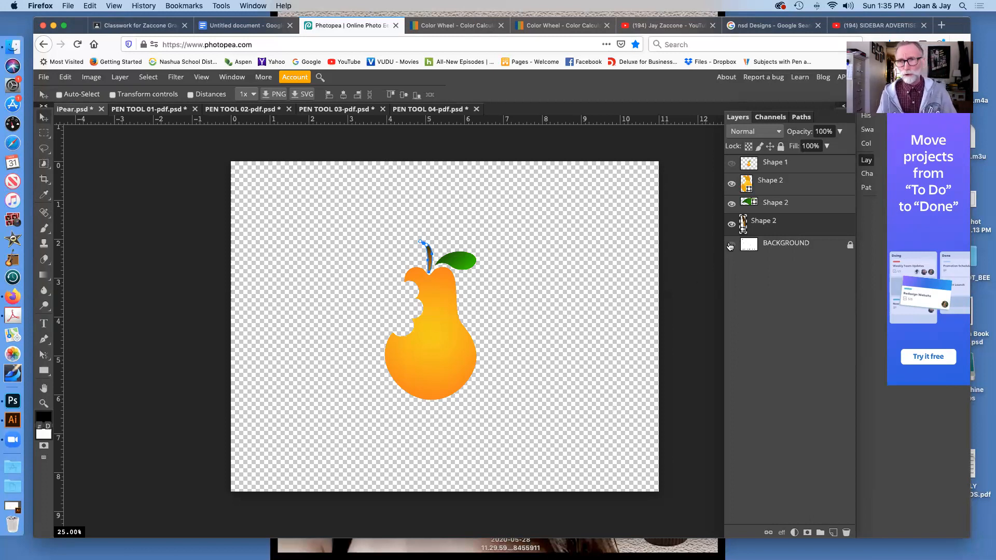
left_click(773, 180)
left_click(778, 205)
left_click(775, 222)
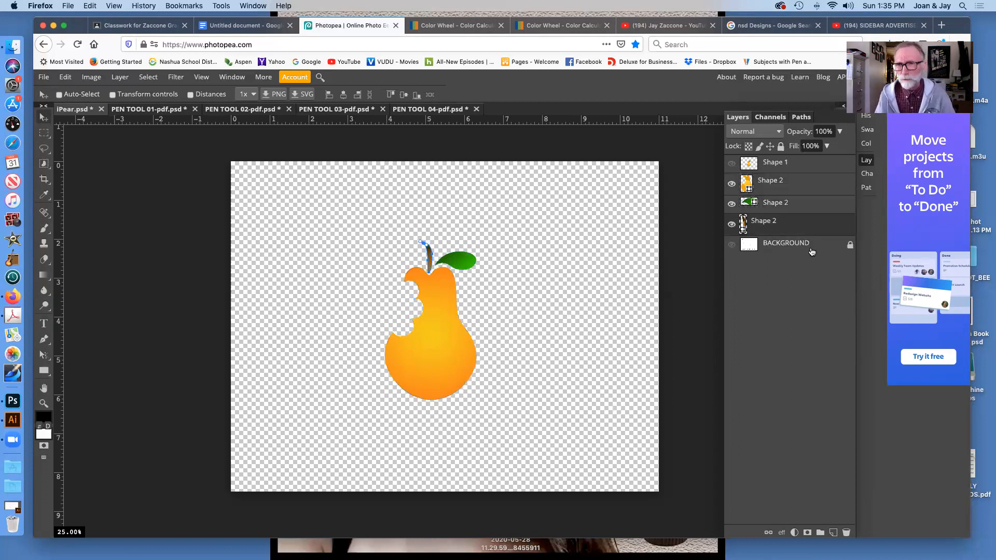
Step: Select the pear, leaf and stem shape layers together, rasterize them and merge them into one layer
left_click(768, 182)
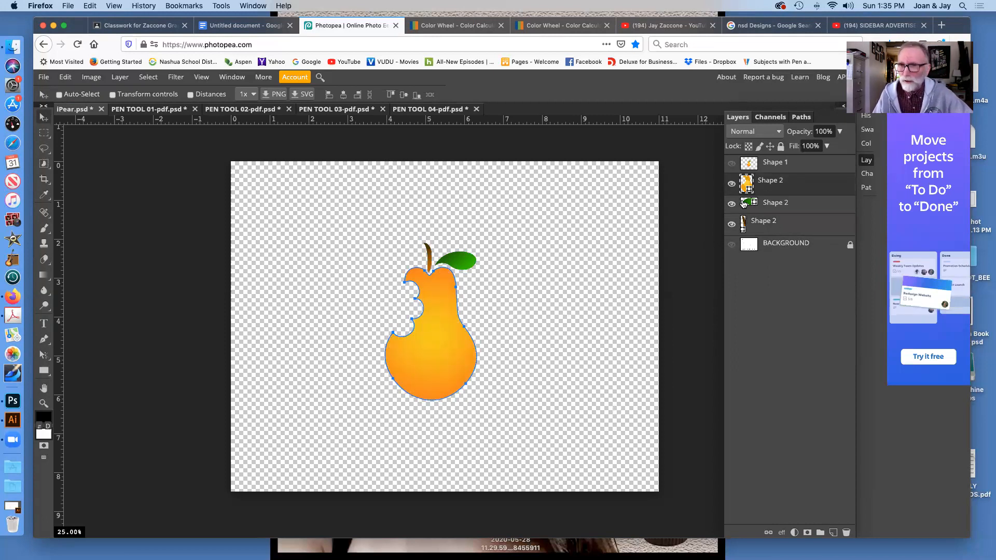
left_click(775, 227)
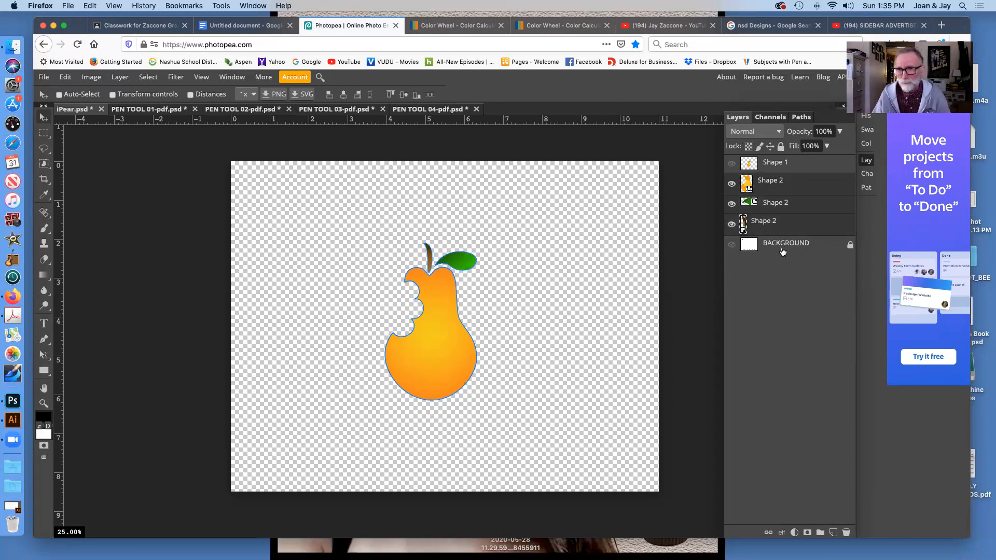
right_click(795, 190)
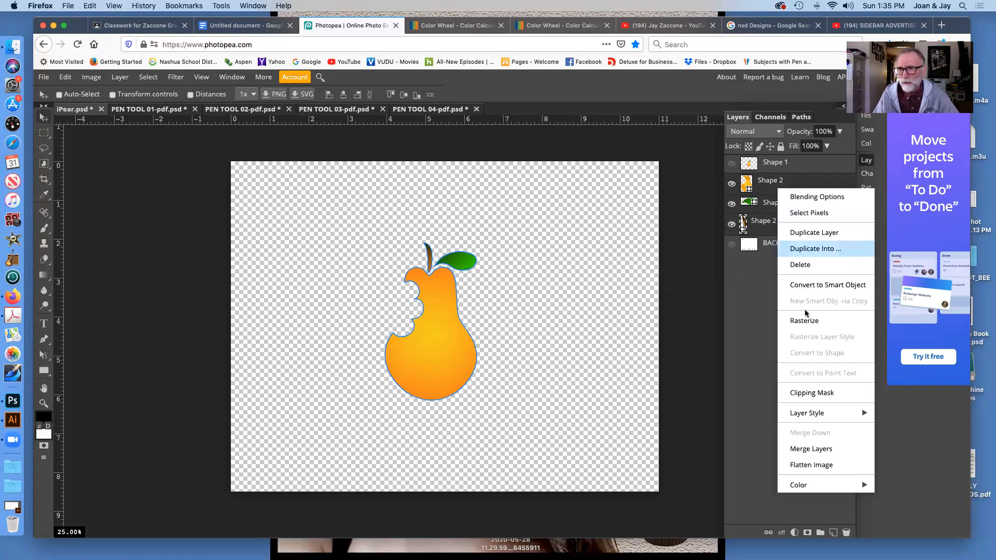
left_click(815, 322)
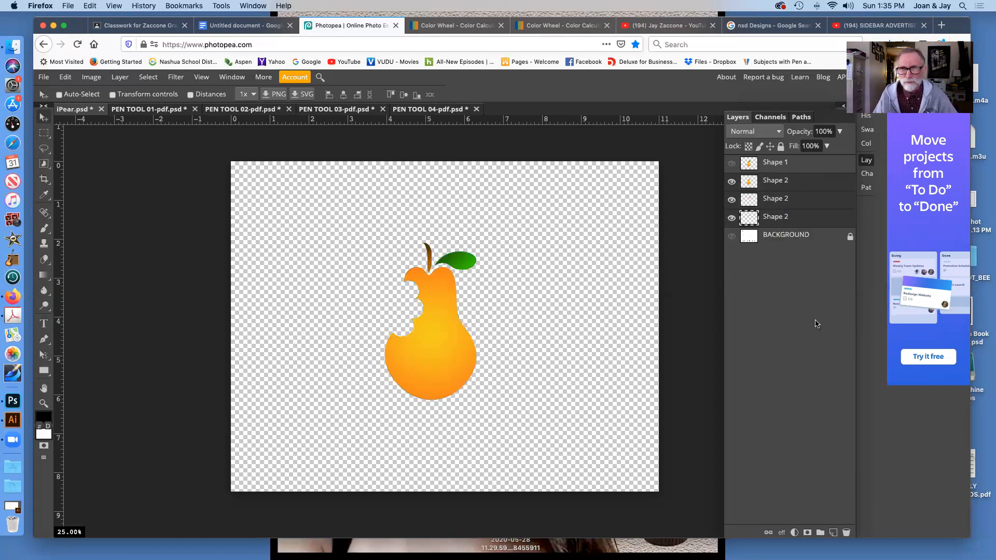
right_click(801, 198)
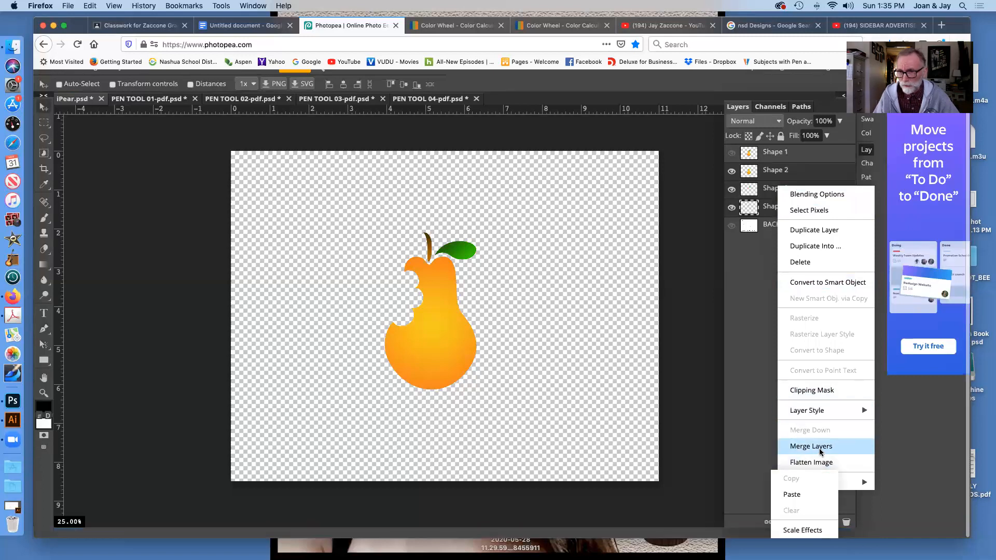
left_click(820, 447)
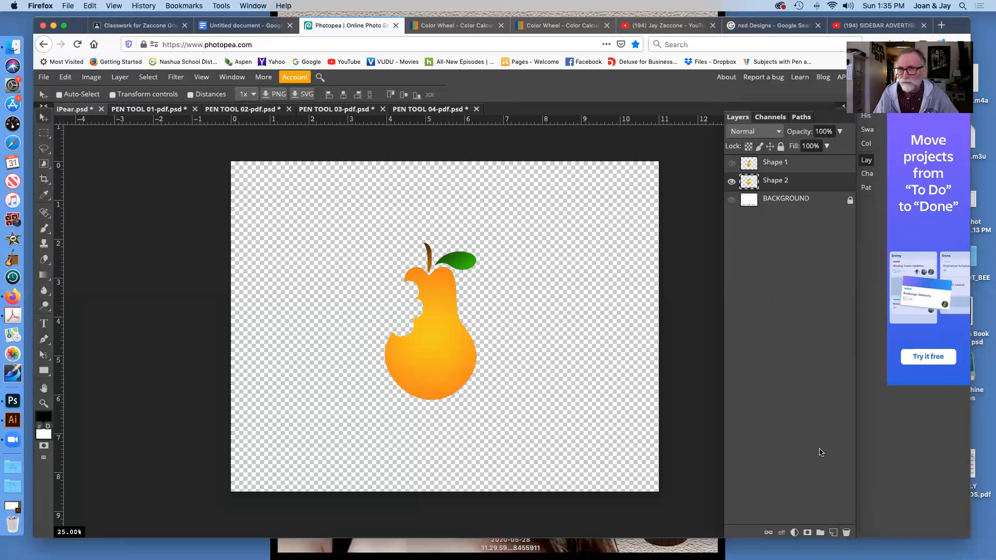
Step: Rename the merged pear layer as Pear Logo
double_click(777, 182)
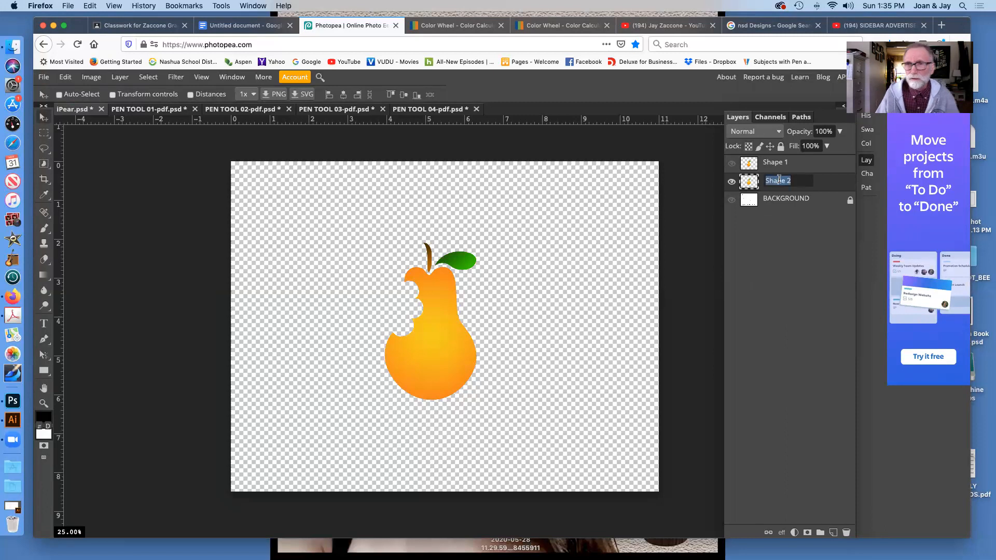
type("Pear Logo")
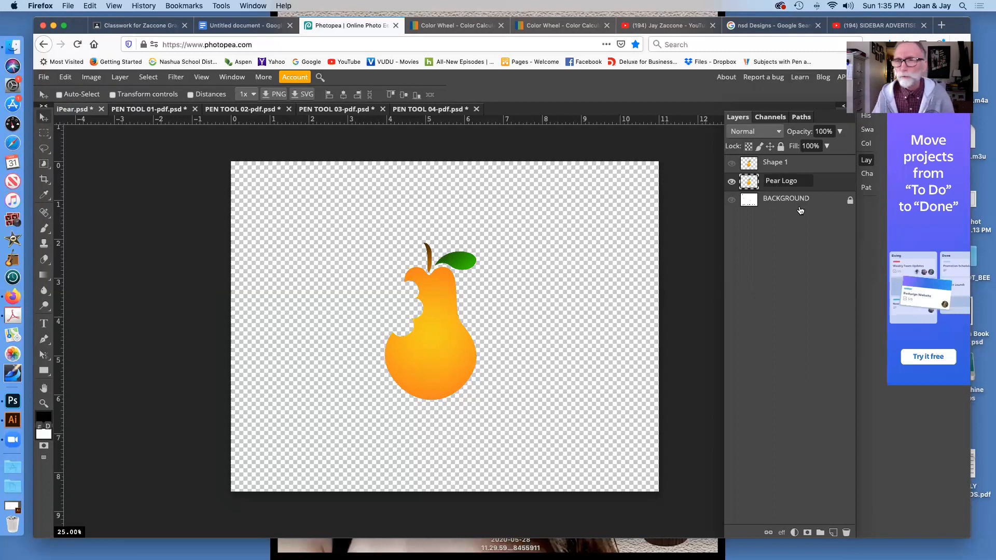
left_click(807, 278)
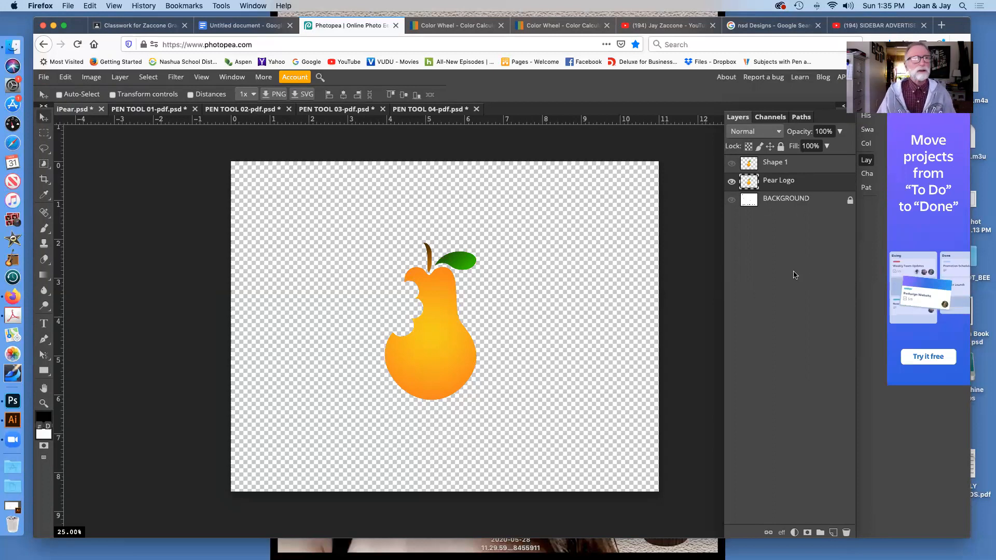
Step: Shift the pear slightly up and left, and crop the canvas closely around it to about 3.4 × 4.9 ruler units
left_click_drag(448, 361, 420, 350)
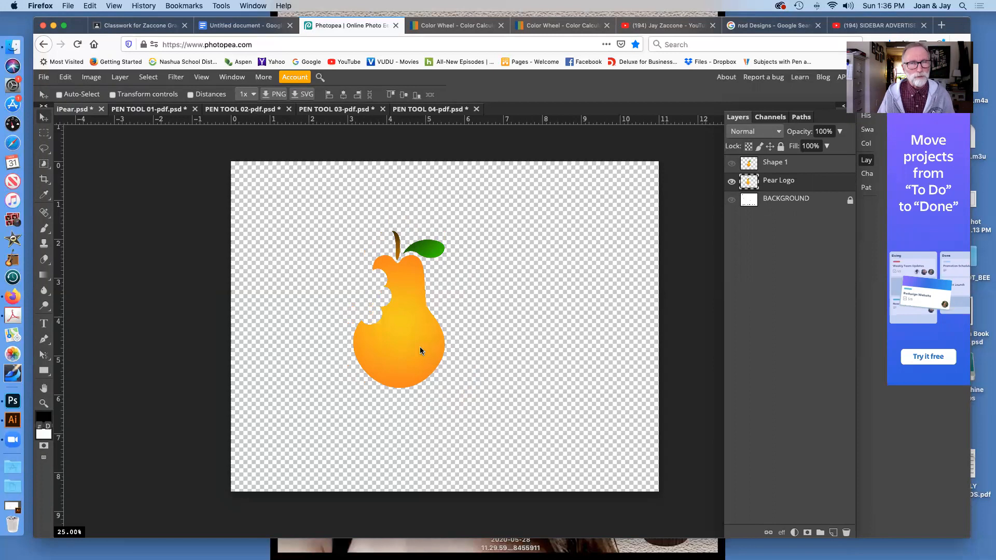
left_click(44, 78)
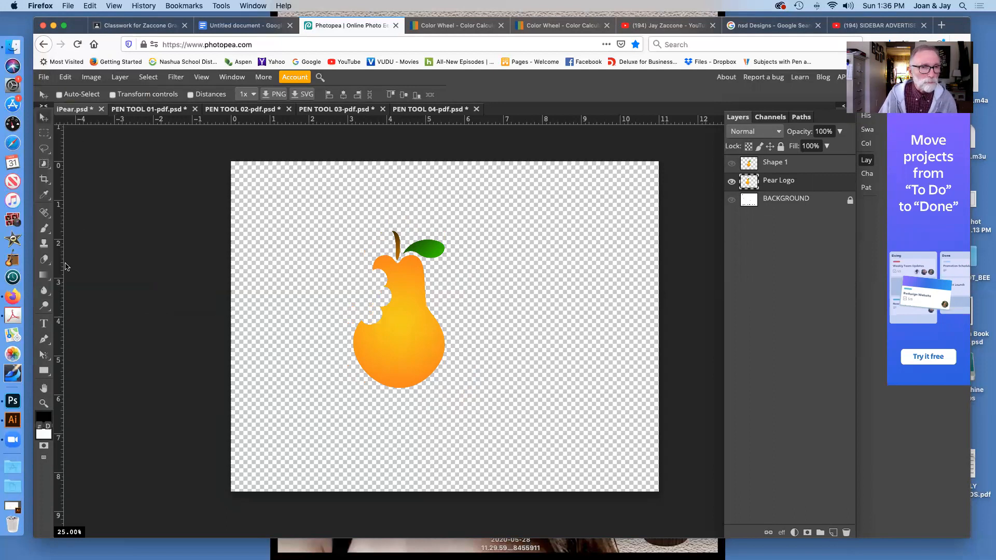
left_click(44, 179)
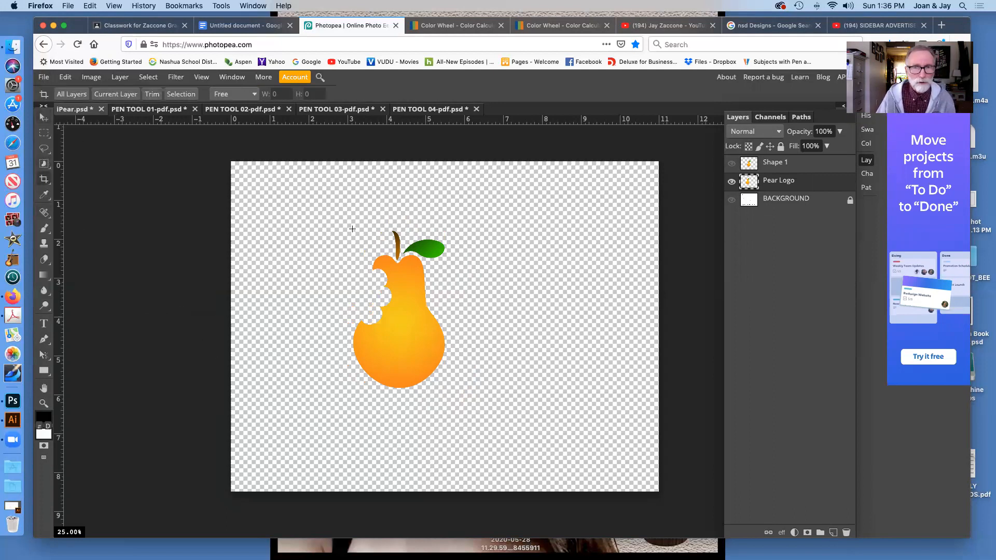
left_click_drag(335, 217, 469, 407)
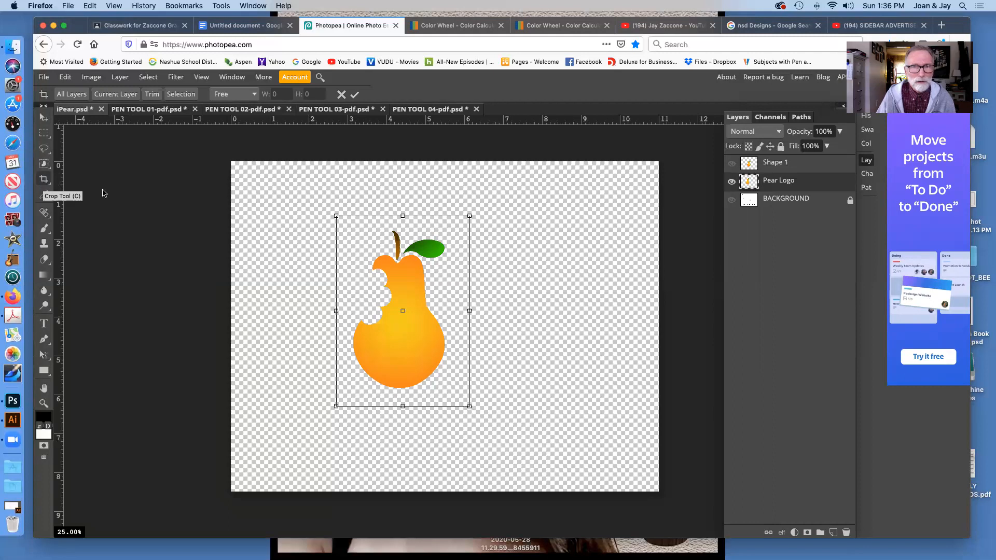
left_click(355, 95)
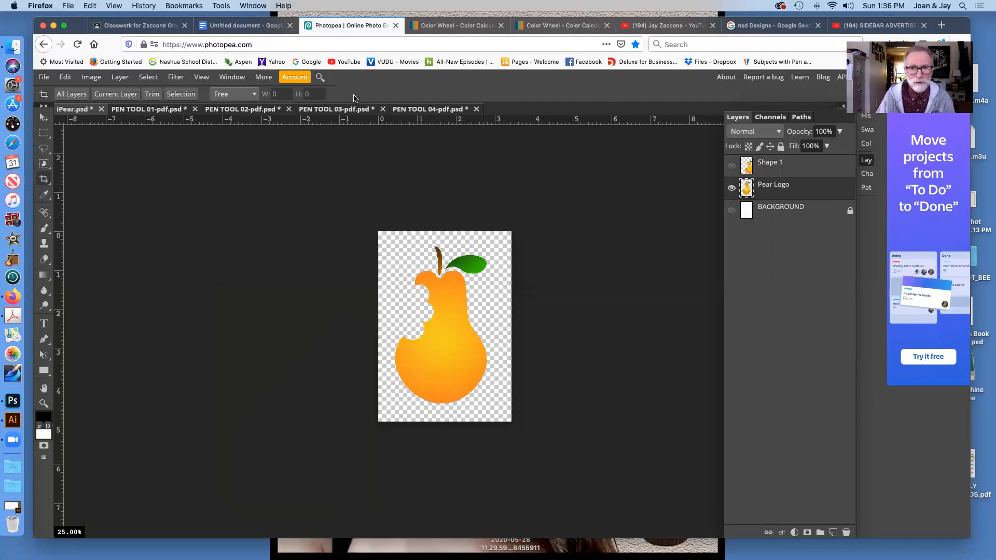
Step: Add a new empty layer directly above the hidden BACKGROUND layer, beneath Pear Logo
left_click(732, 210)
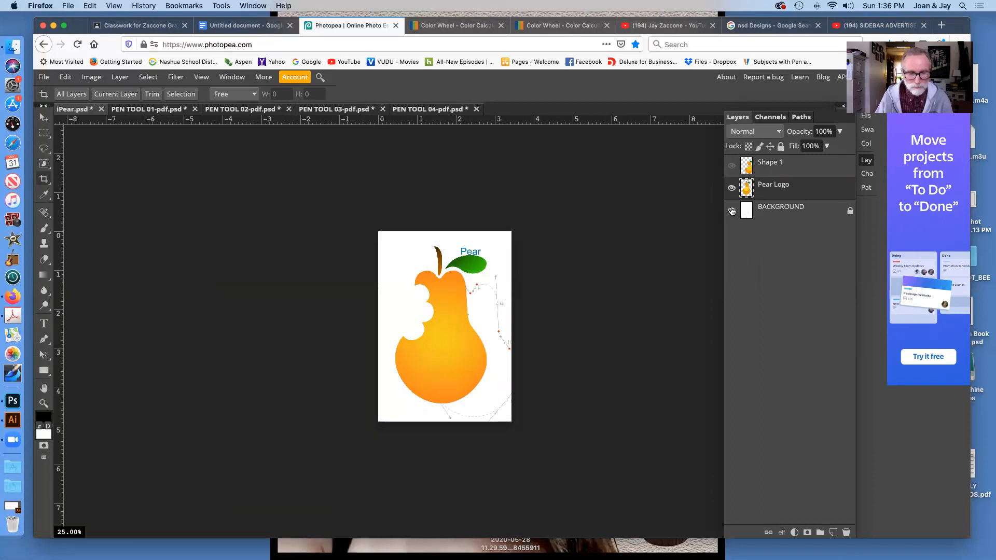
left_click(732, 210)
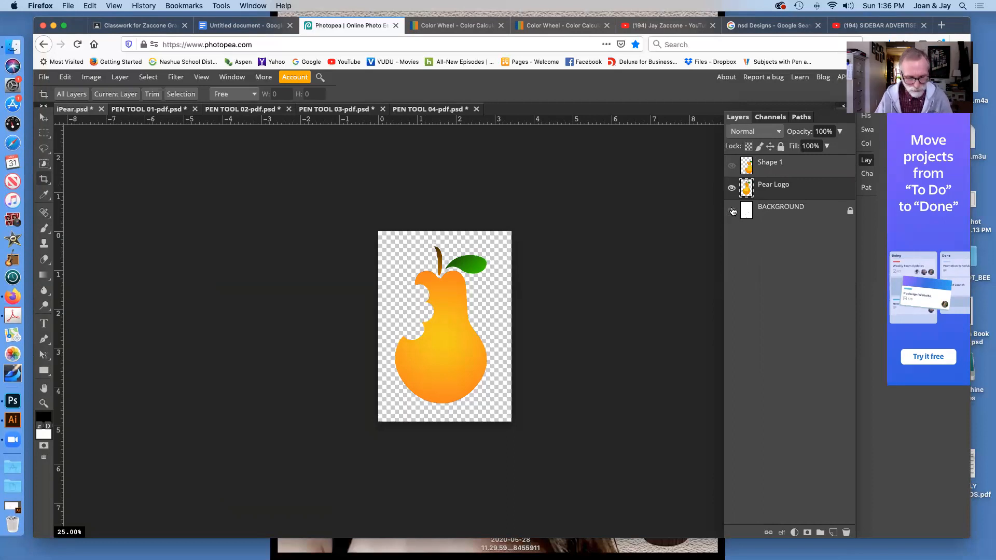
left_click(781, 212)
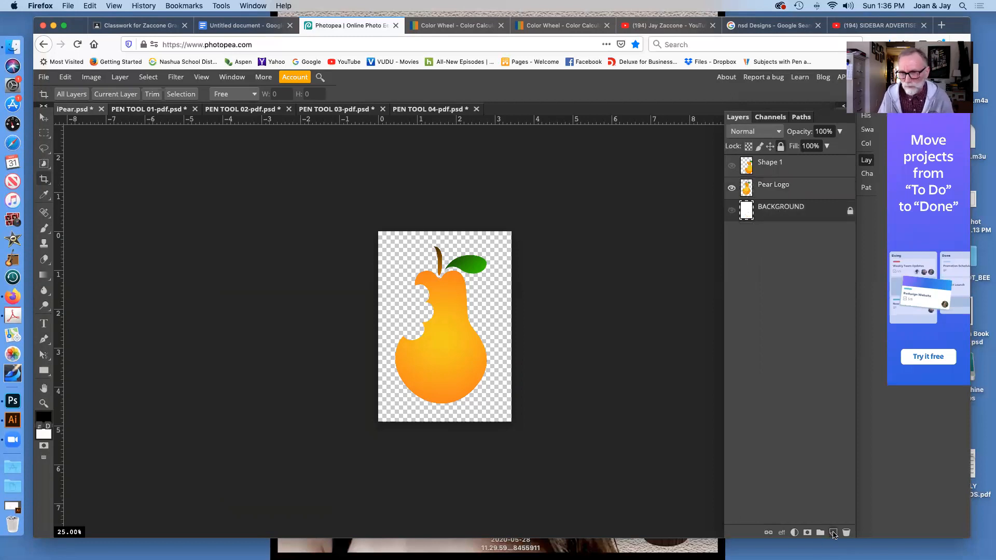
left_click(833, 533)
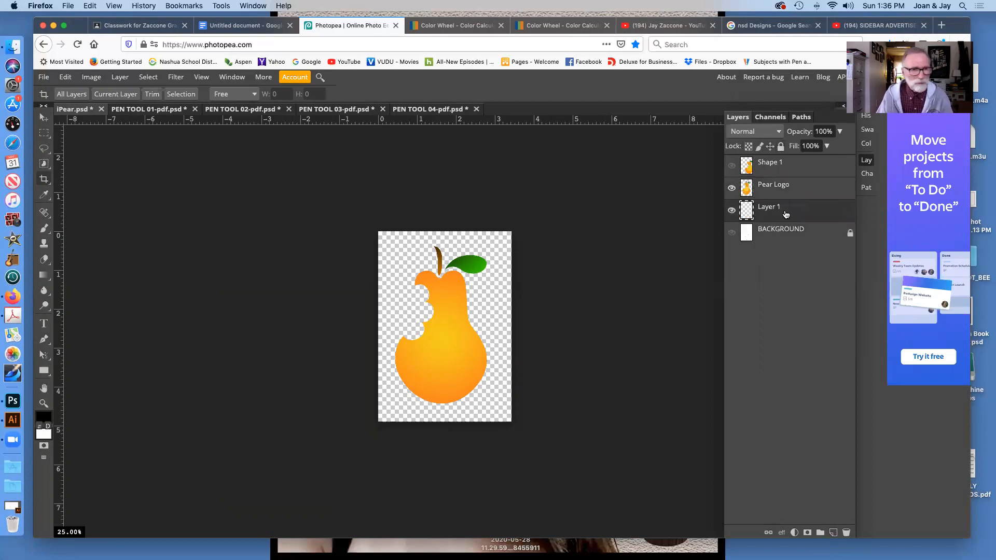
Step: Fill the new layer with white as the pear's backdrop and make the Pear Logo layer active again
left_click(66, 76)
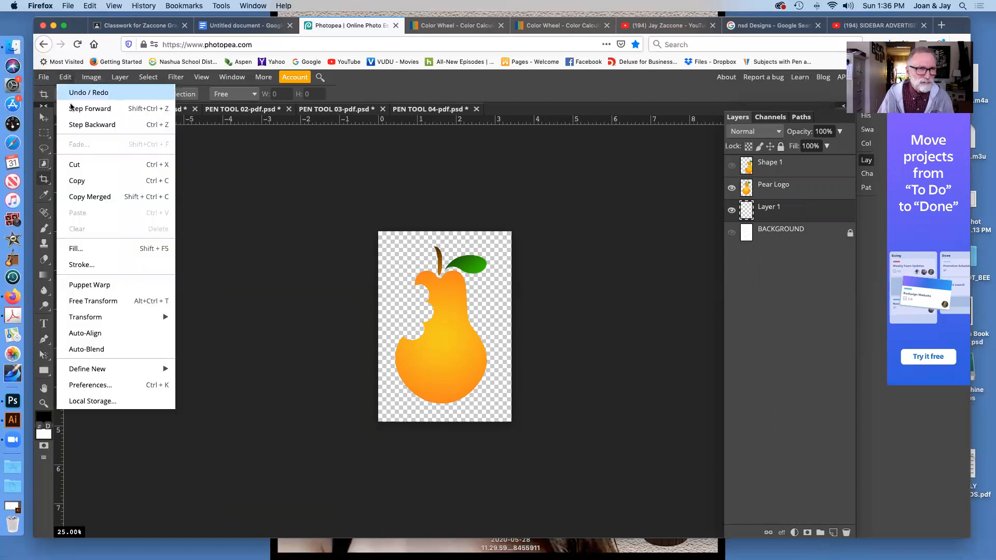
left_click(82, 254)
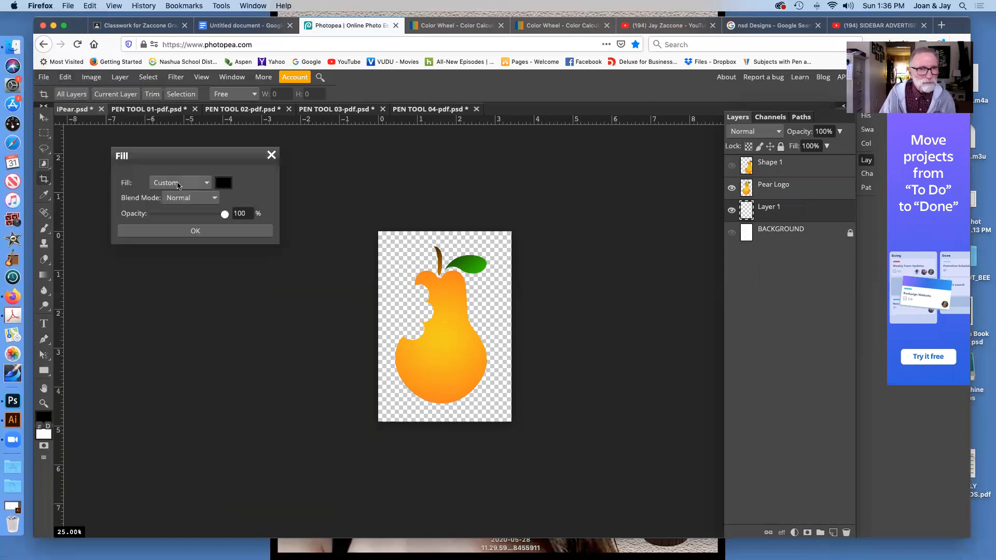
left_click(176, 185)
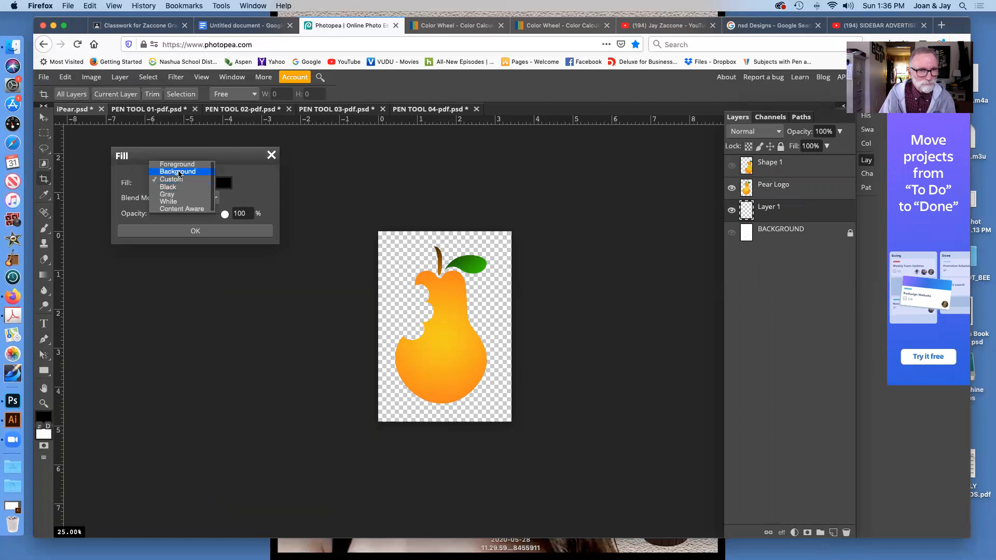
left_click(175, 202)
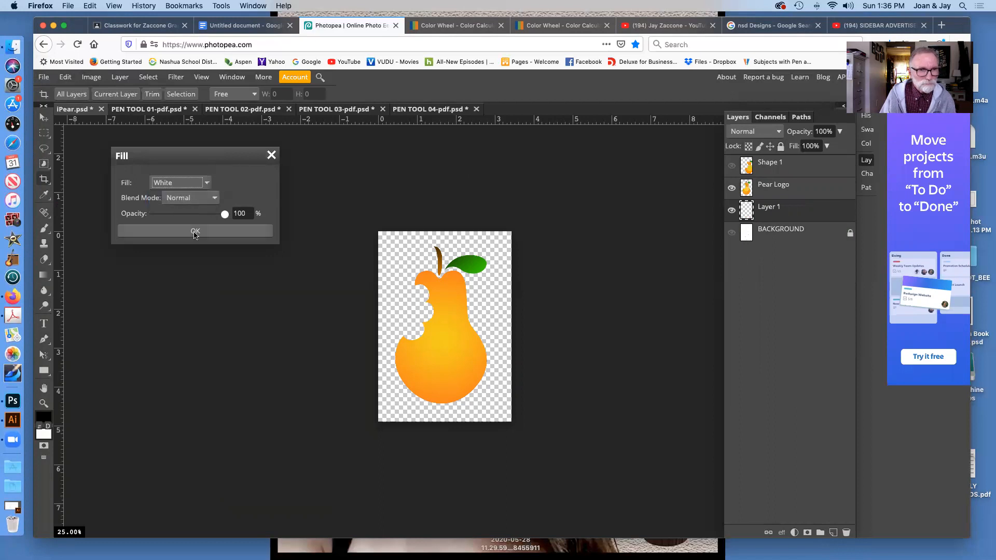
left_click(195, 231)
left_click(731, 211)
left_click(732, 211)
left_click(780, 195)
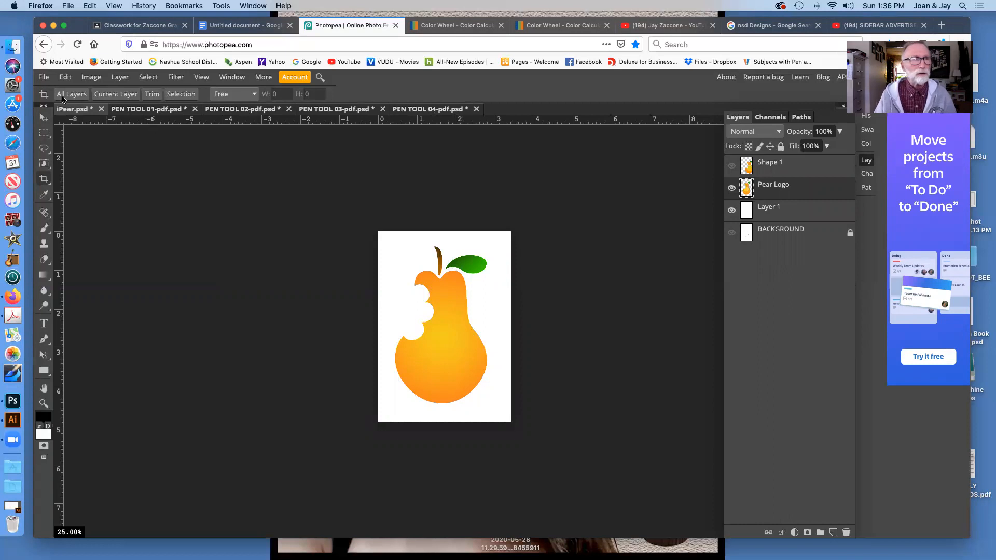
Step: Save the document as a PSD named iPear Logo in the iPear Wireless Headphones folder
left_click(44, 77)
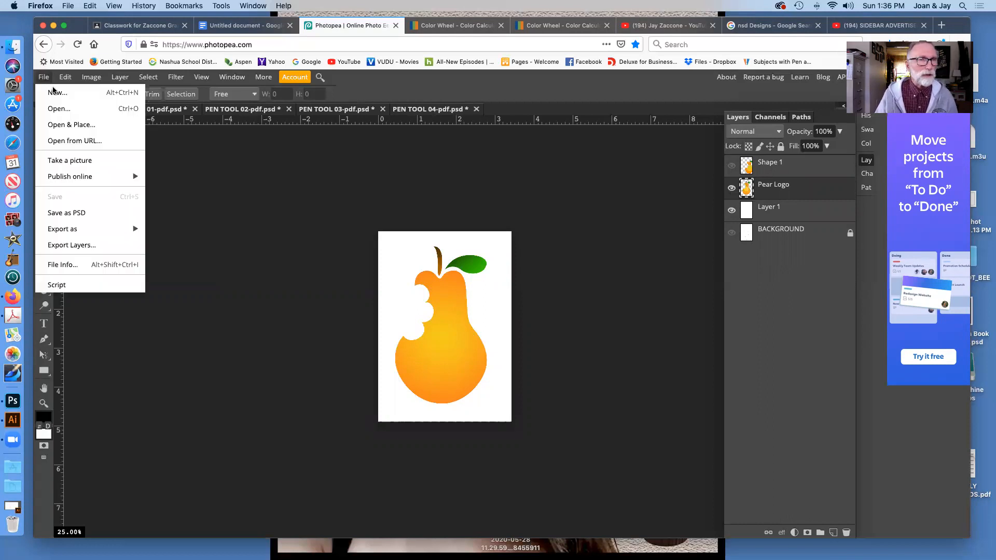
left_click(76, 212)
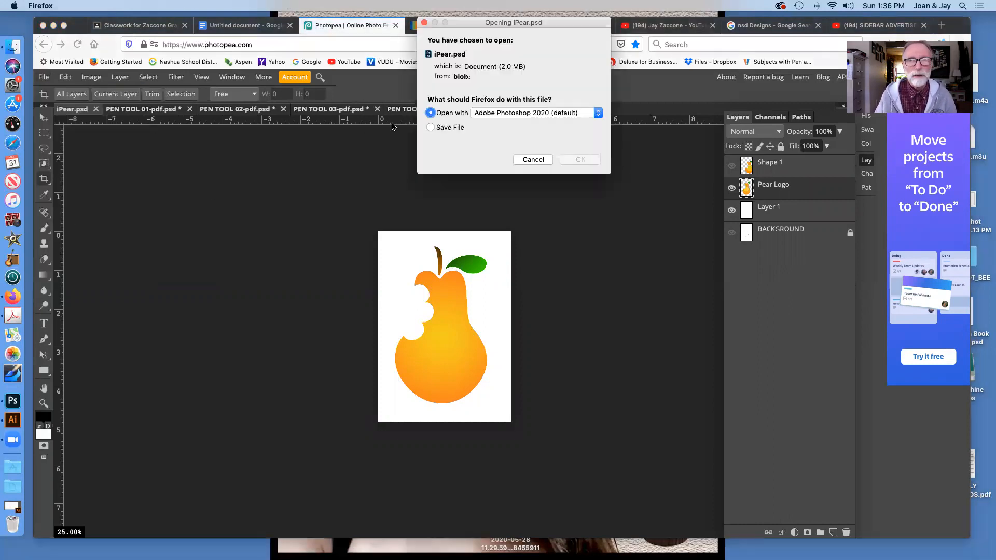
left_click(430, 127)
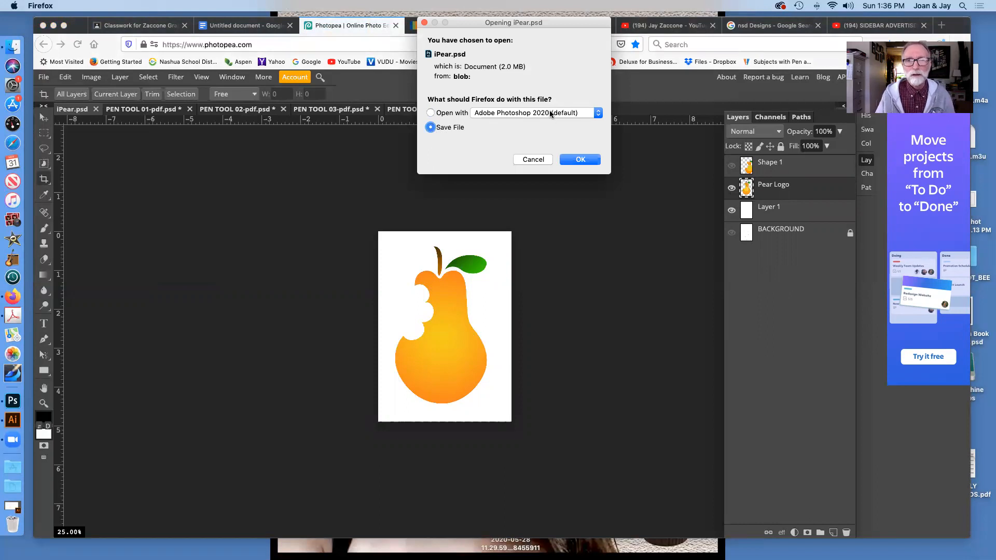
left_click(583, 158)
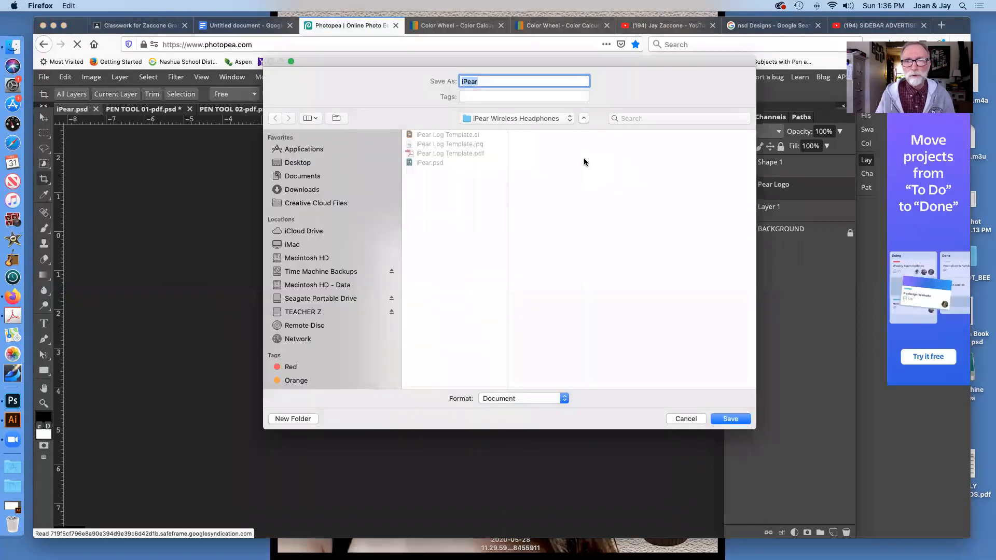
left_click(493, 82)
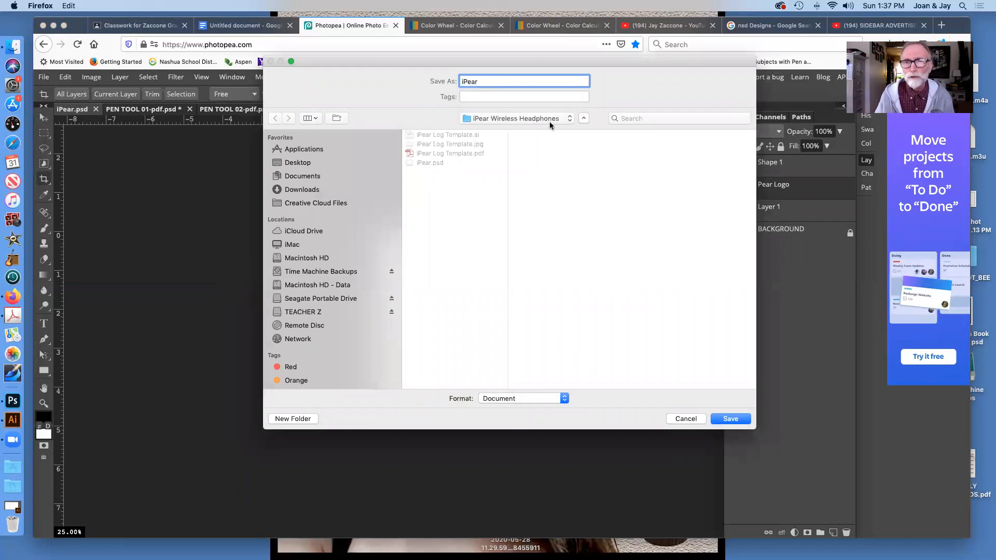
left_click(468, 256)
left_click(486, 80)
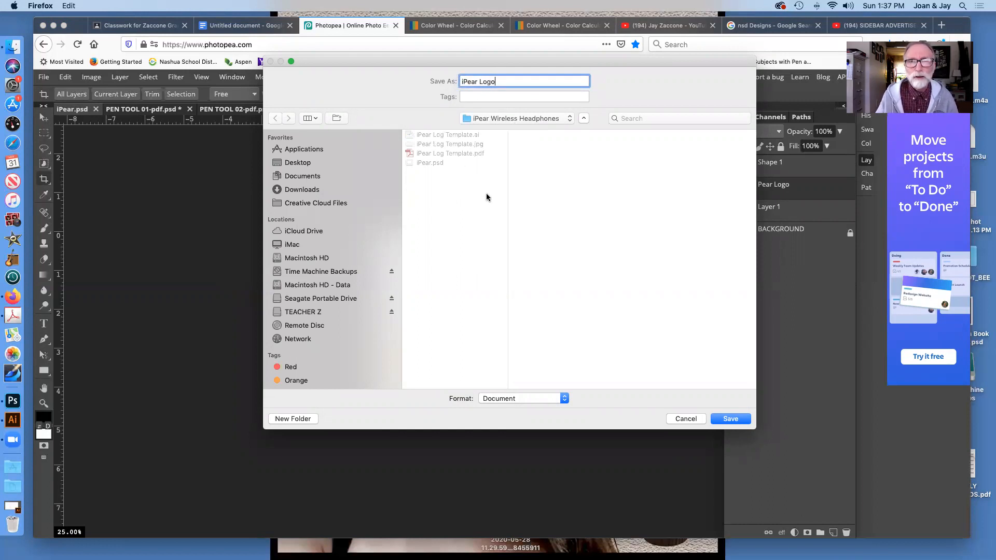
left_click_drag(464, 63, 373, 79)
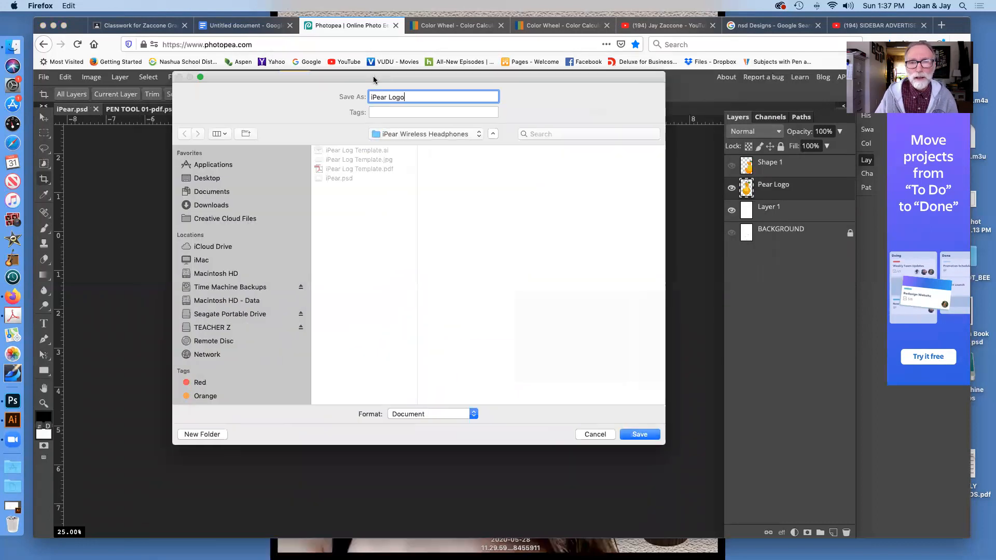
left_click(640, 436)
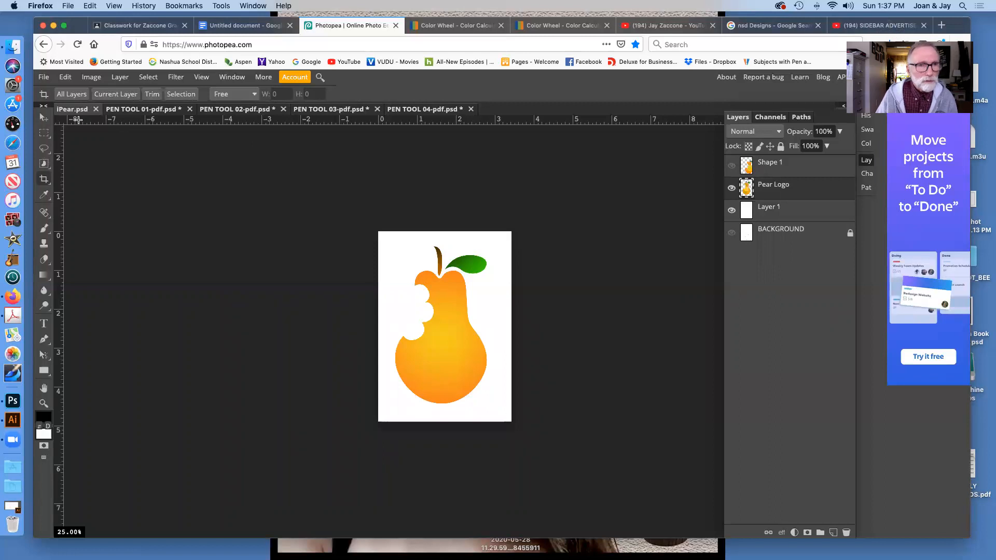
left_click(45, 79)
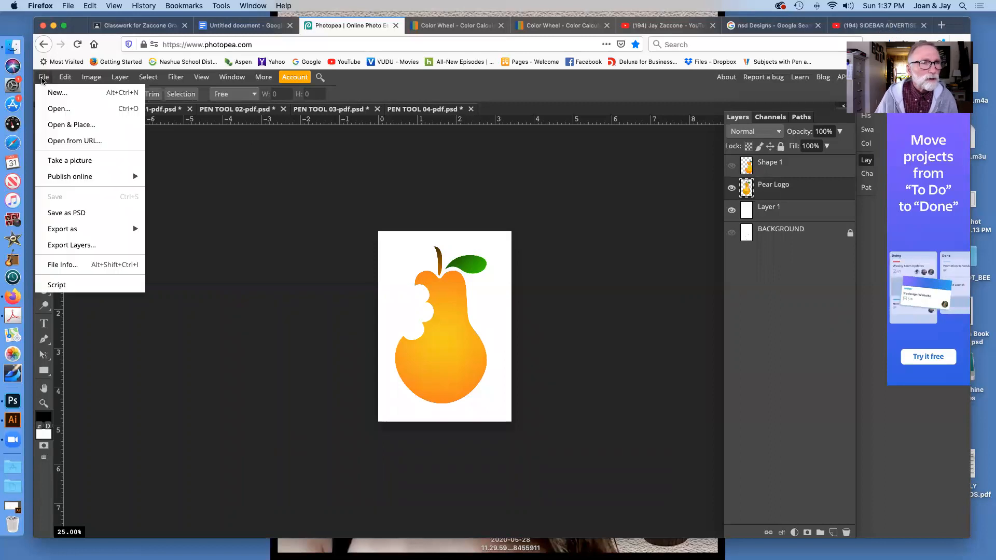
left_click(59, 109)
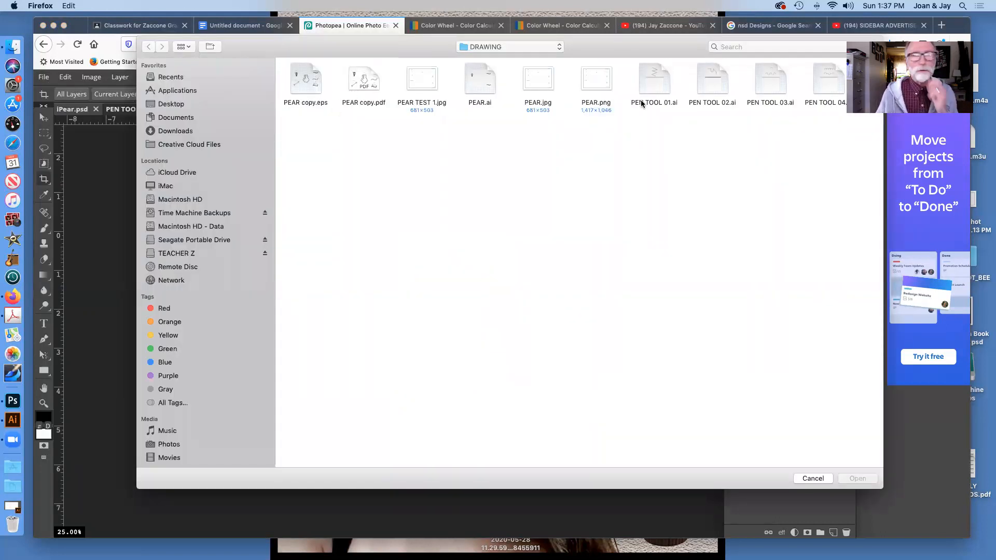
left_click(813, 478)
Step: Review the iPear Wireless Headphones logo assignment's instructions and attachments in Google Classroom, and return to Photopea
left_click(137, 25)
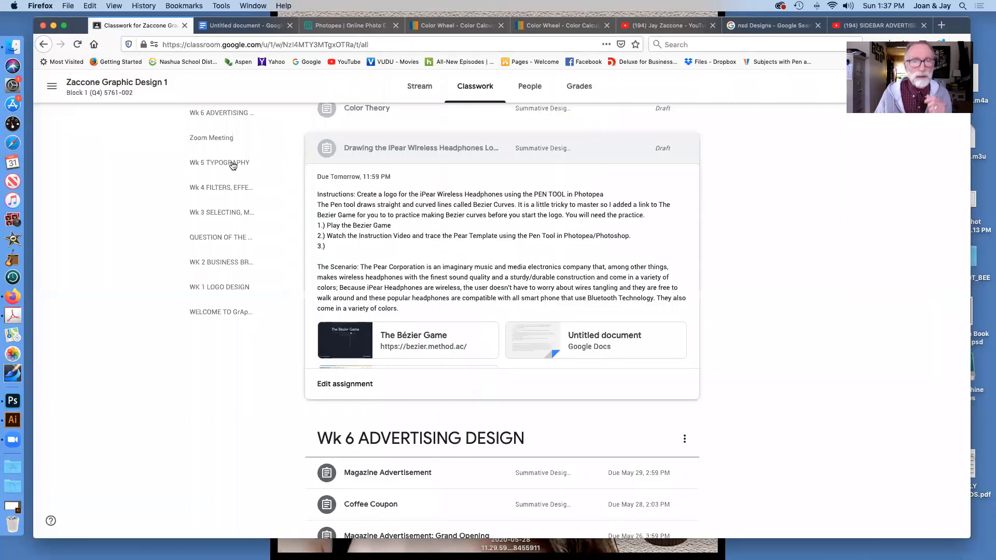
scroll(520, 280, "down", 3)
scroll(718, 341, "up", 5)
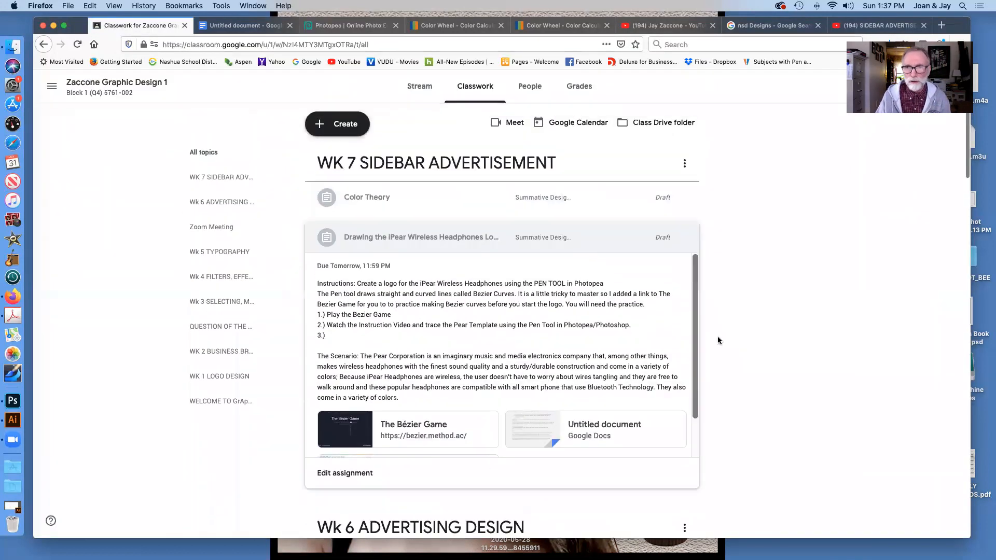
scroll(695, 329, "down", 2)
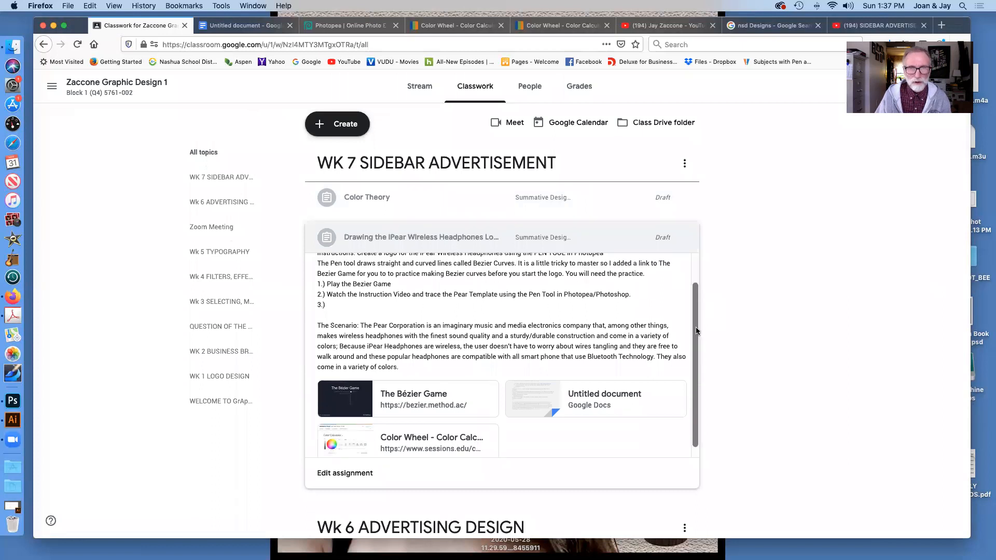
scroll(695, 330, "up", 2)
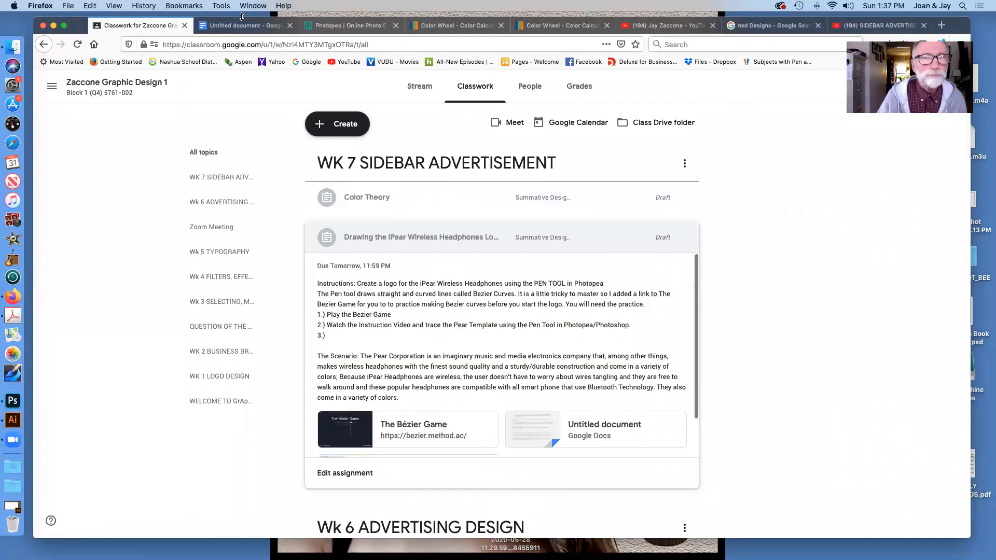
left_click(327, 27)
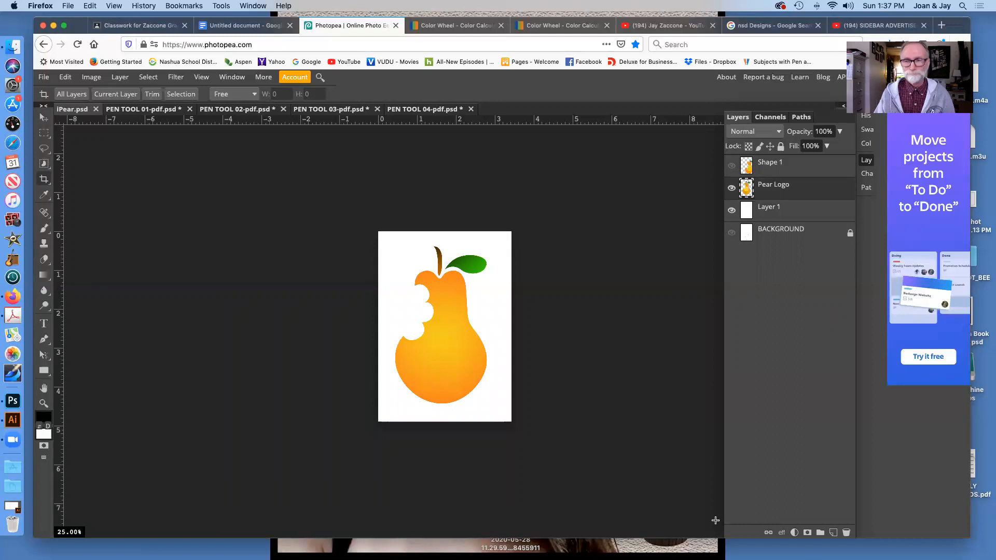